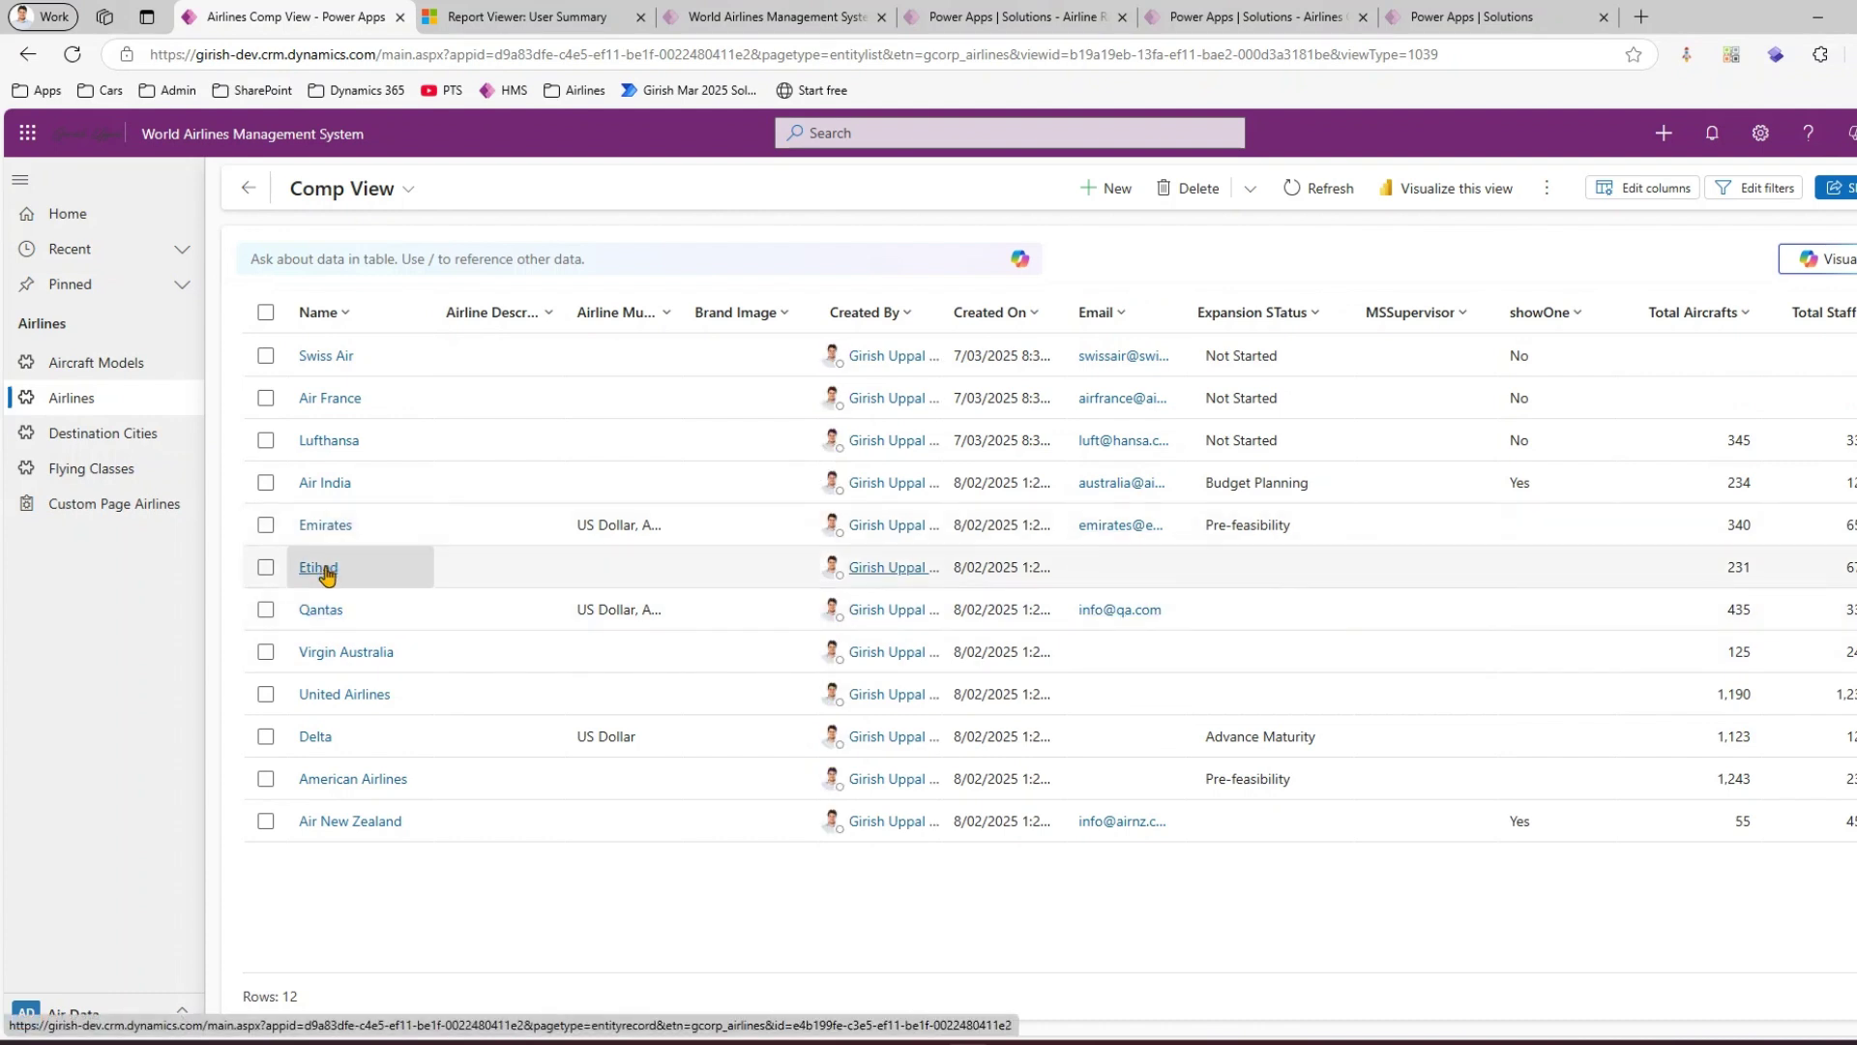
Open the Qantas airline record and examine the options grouped under Word Templates
left_click(322, 610)
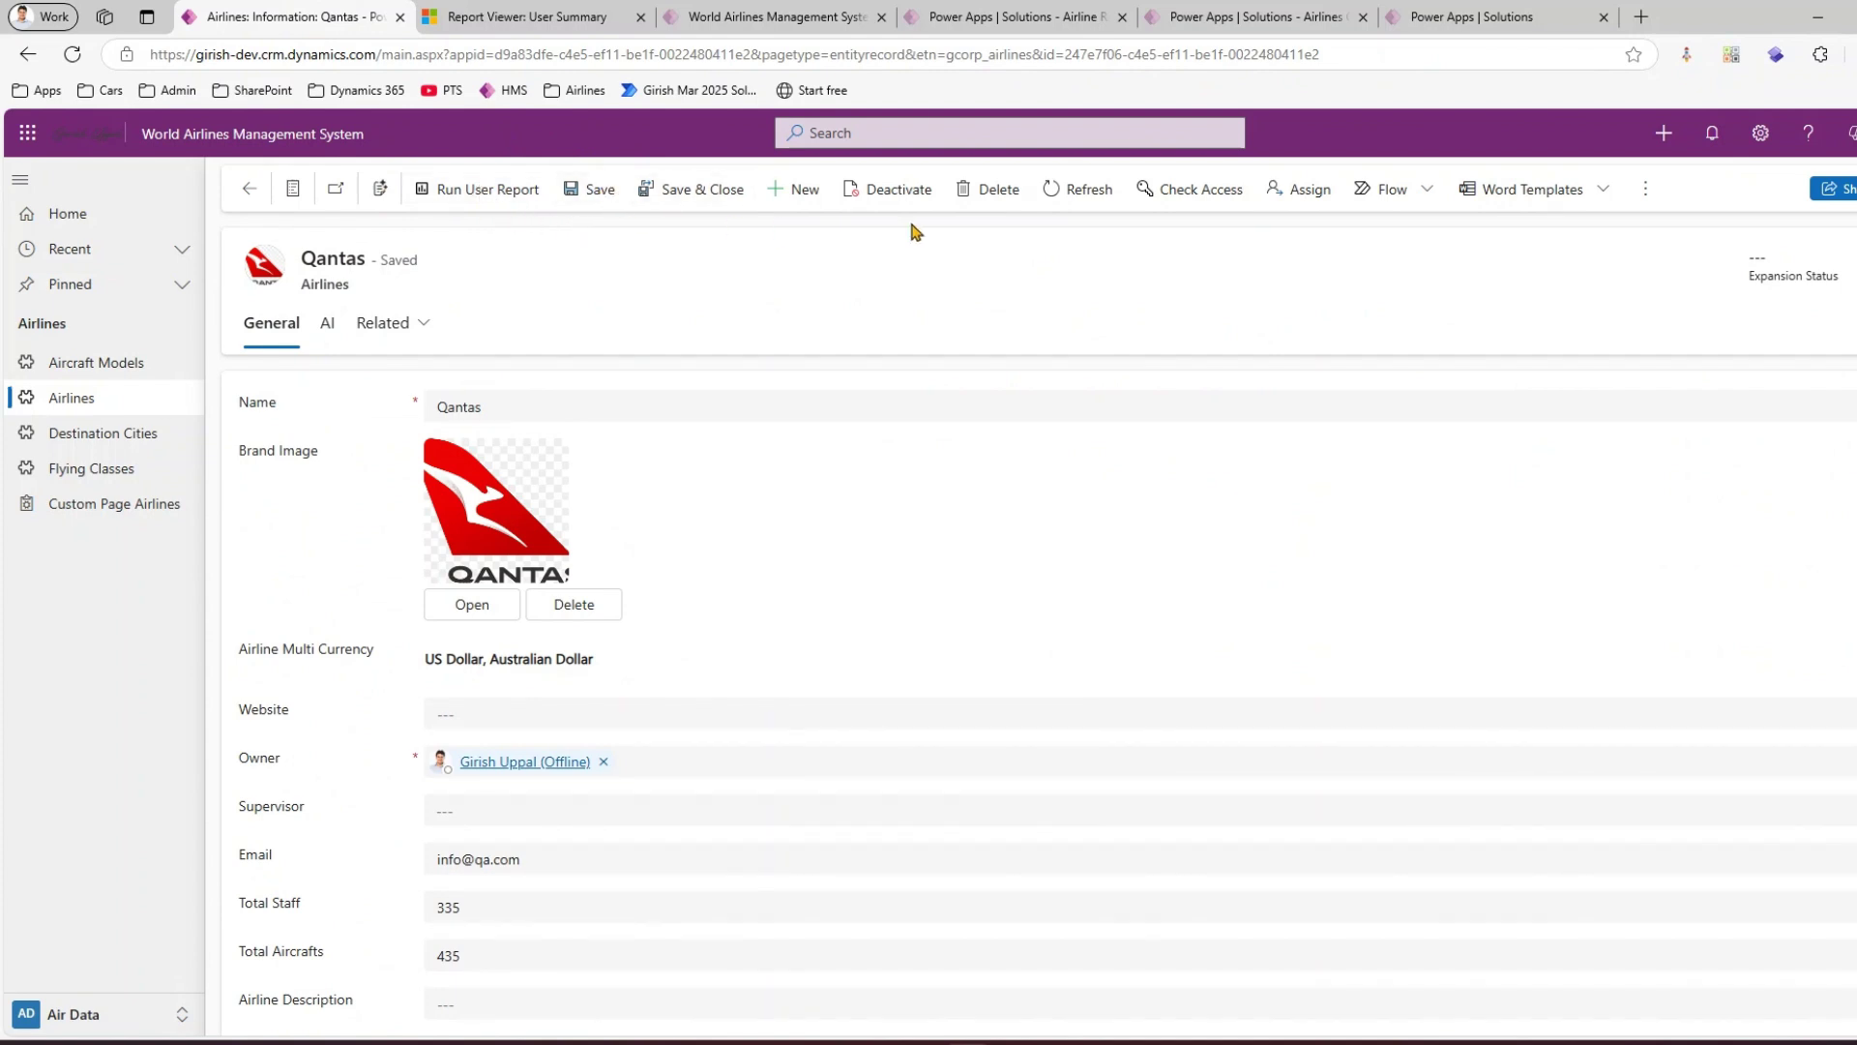
left_click(1429, 194)
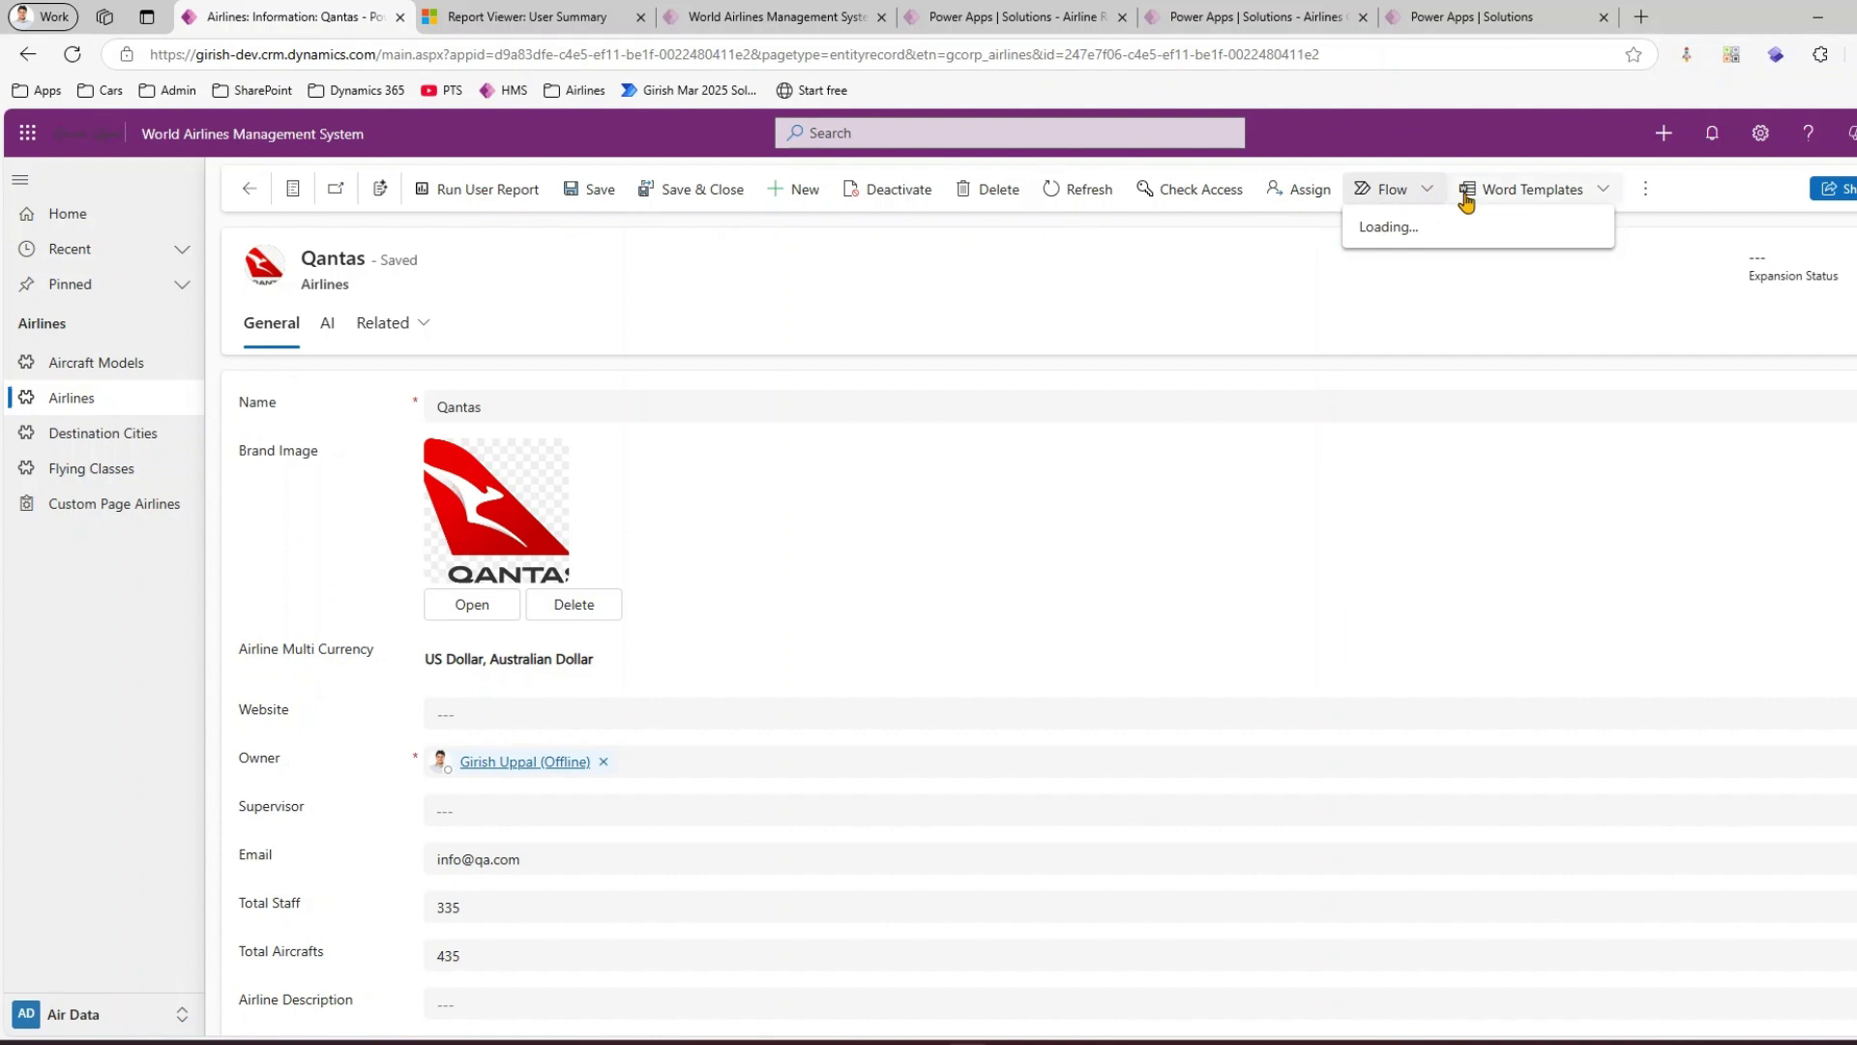
left_click(1604, 194)
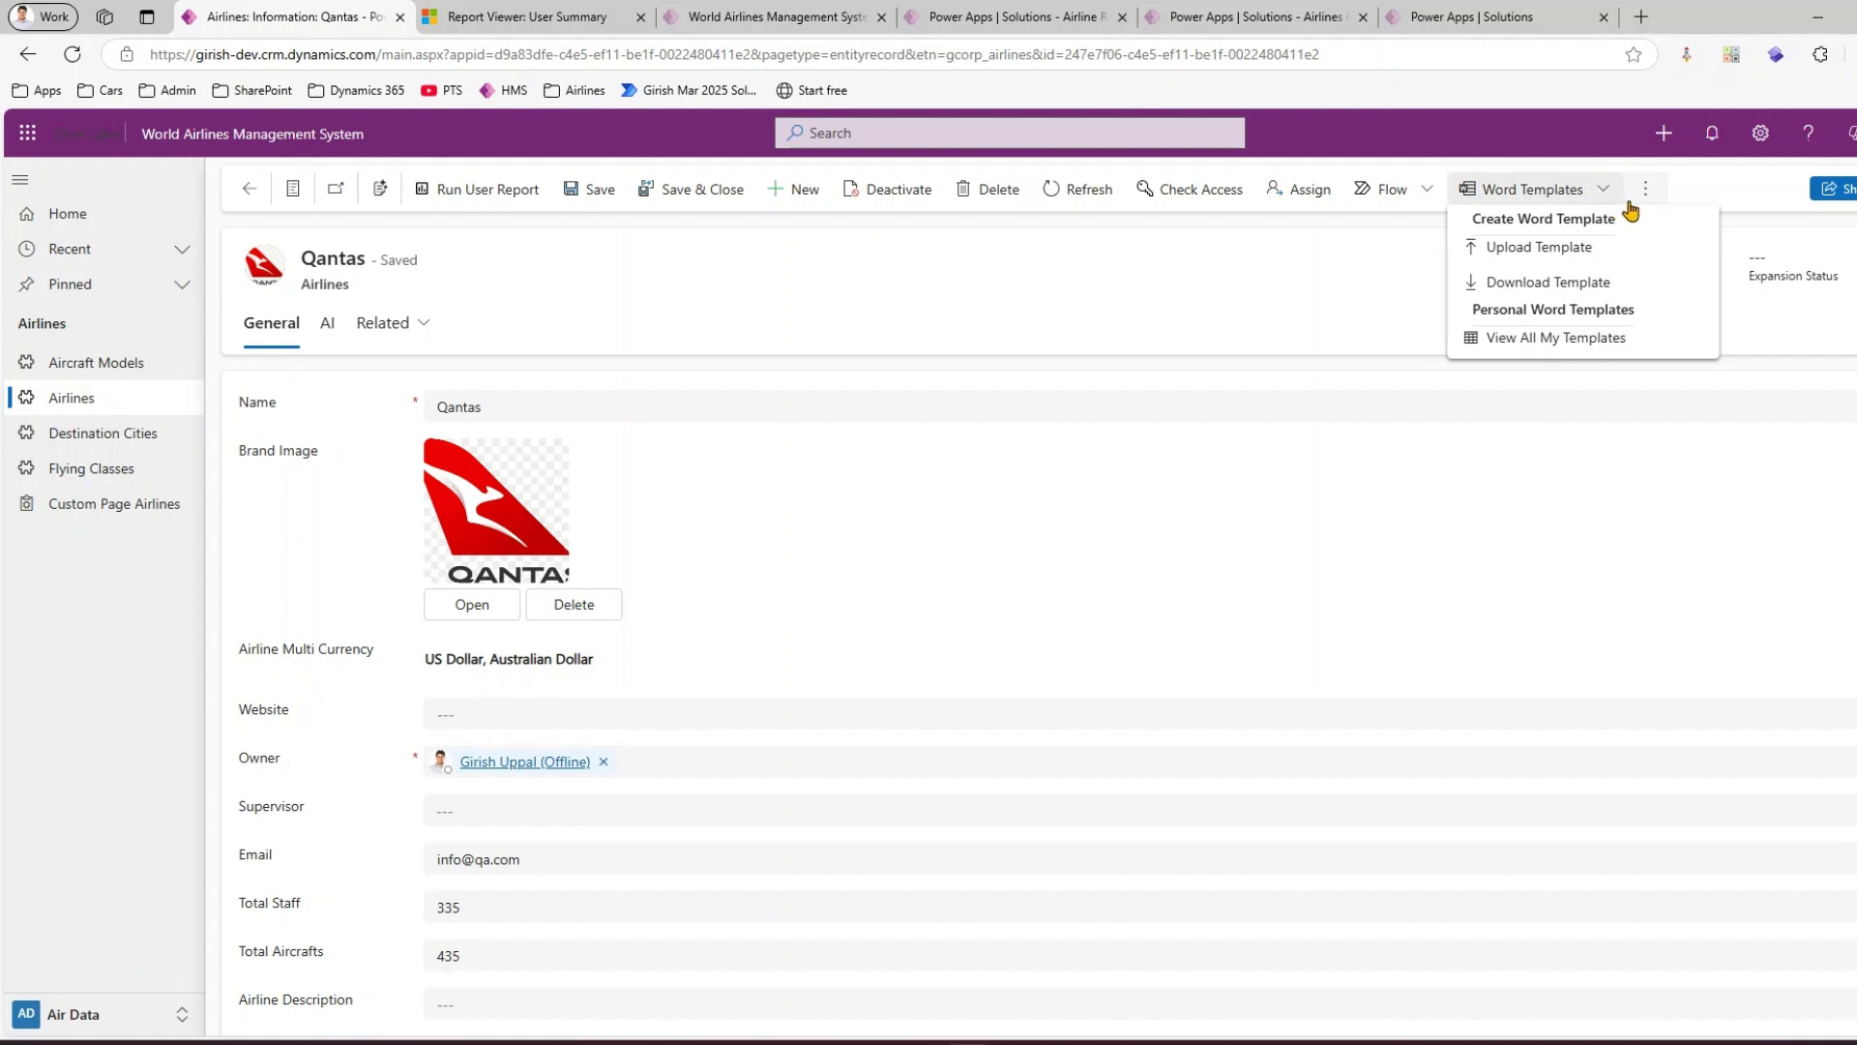
mouse_move(1470, 202)
left_mouse_down()
mouse_move(1487, 229)
mouse_move(1623, 226)
left_mouse_up()
left_click_drag(1459, 238, 1612, 262)
mouse_move(1456, 265)
left_mouse_down()
mouse_move(1608, 309)
mouse_move(1649, 287)
left_mouse_up()
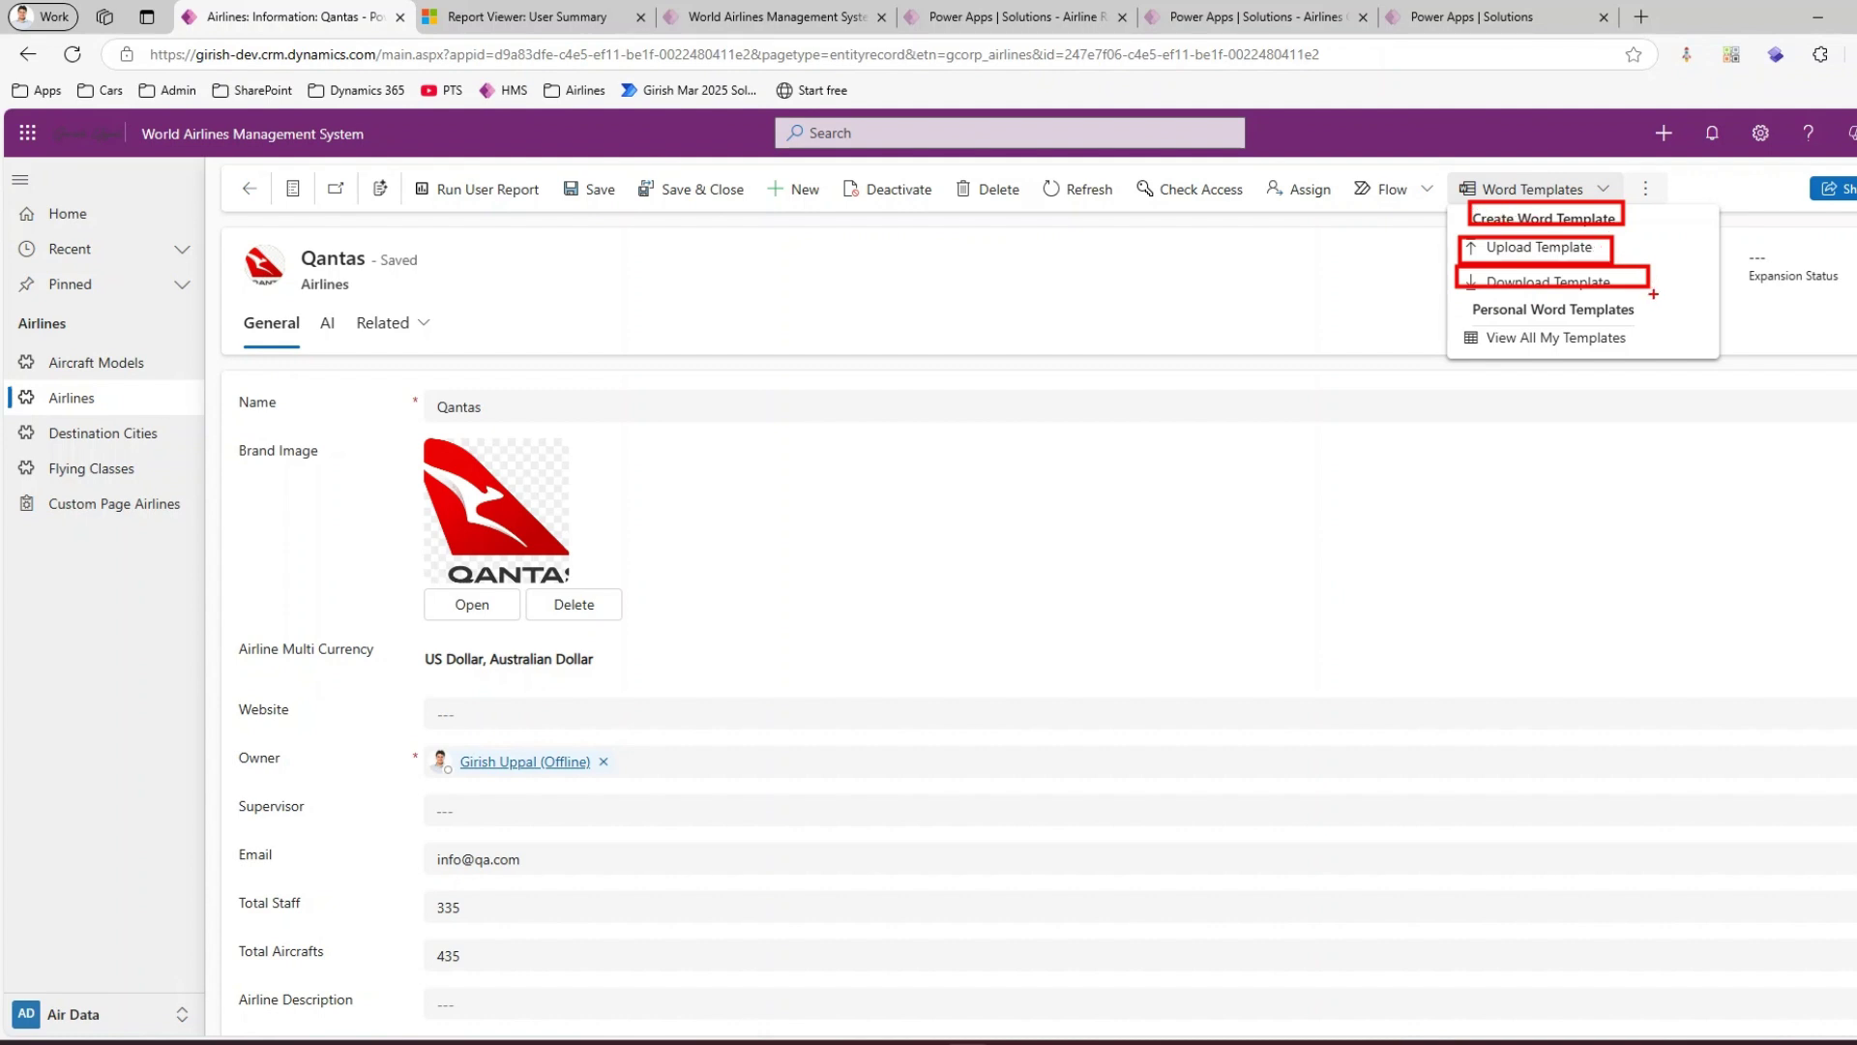
key("Escape")
left_click(1586, 192)
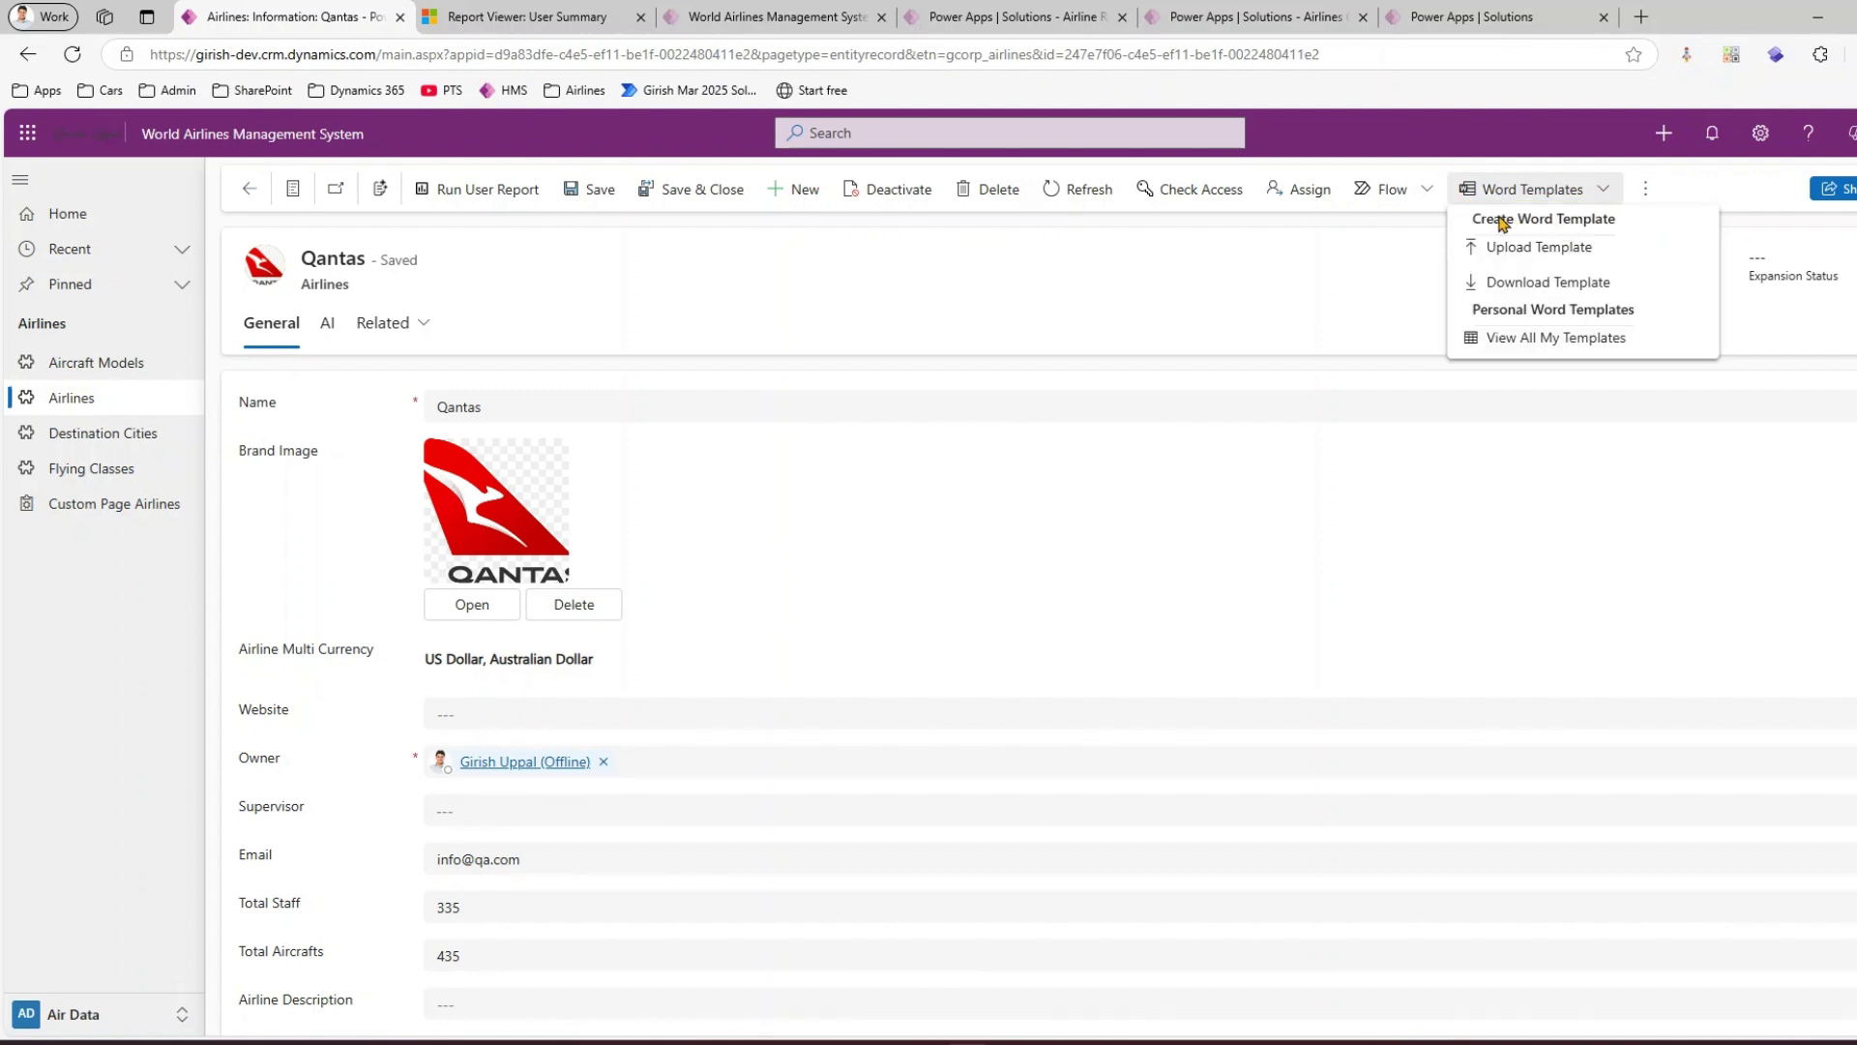
left_click(1575, 222)
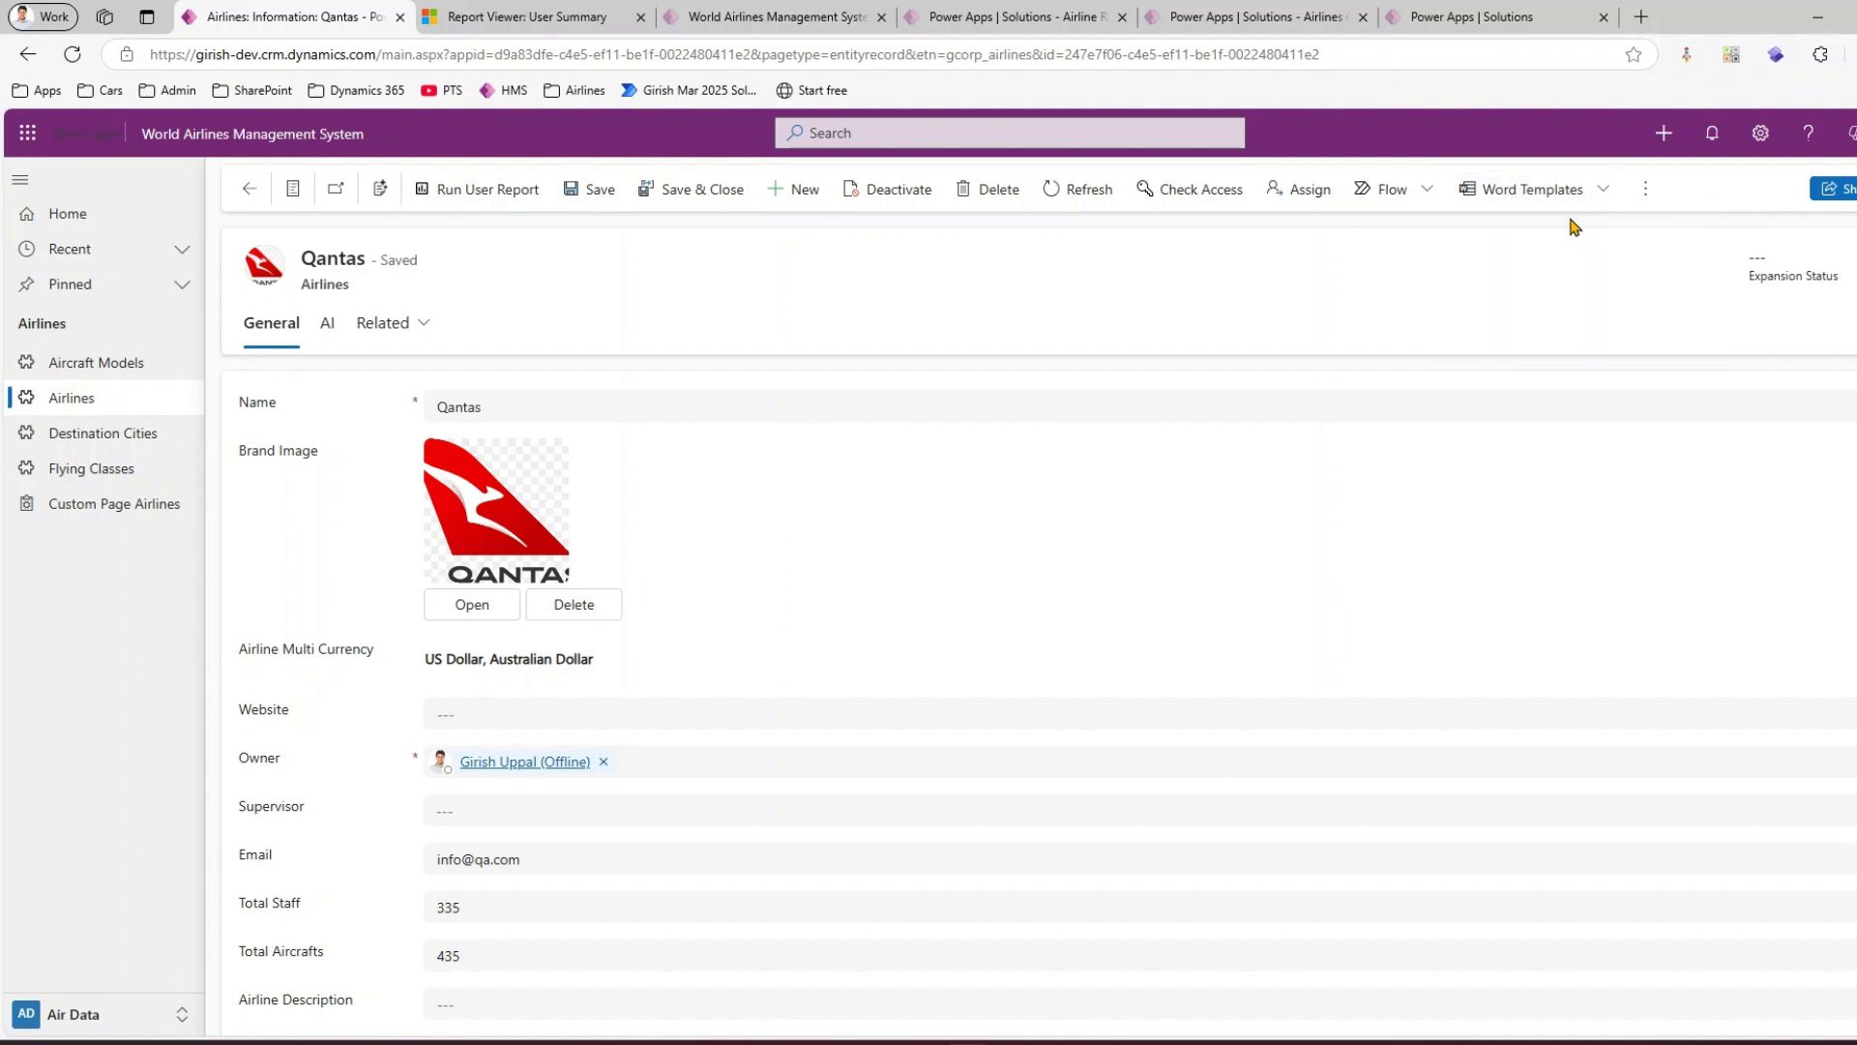
left_click(1604, 200)
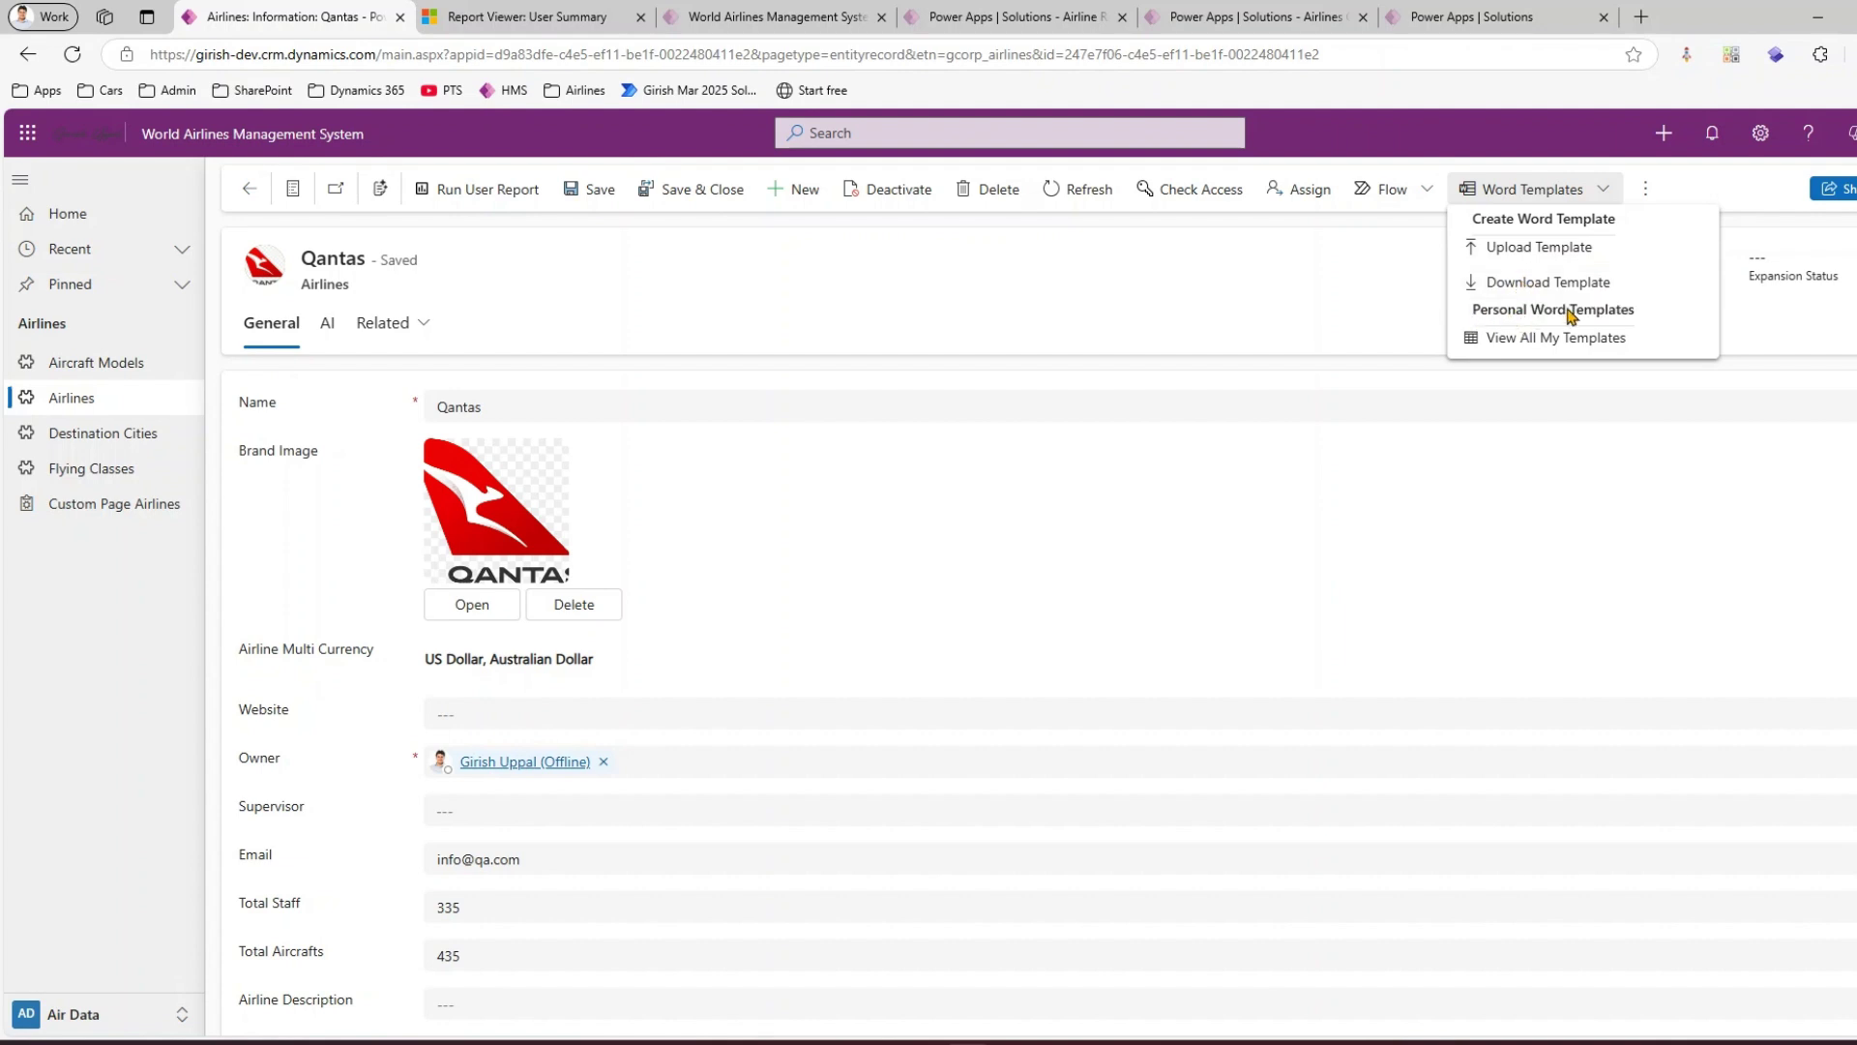
left_click(1275, 317)
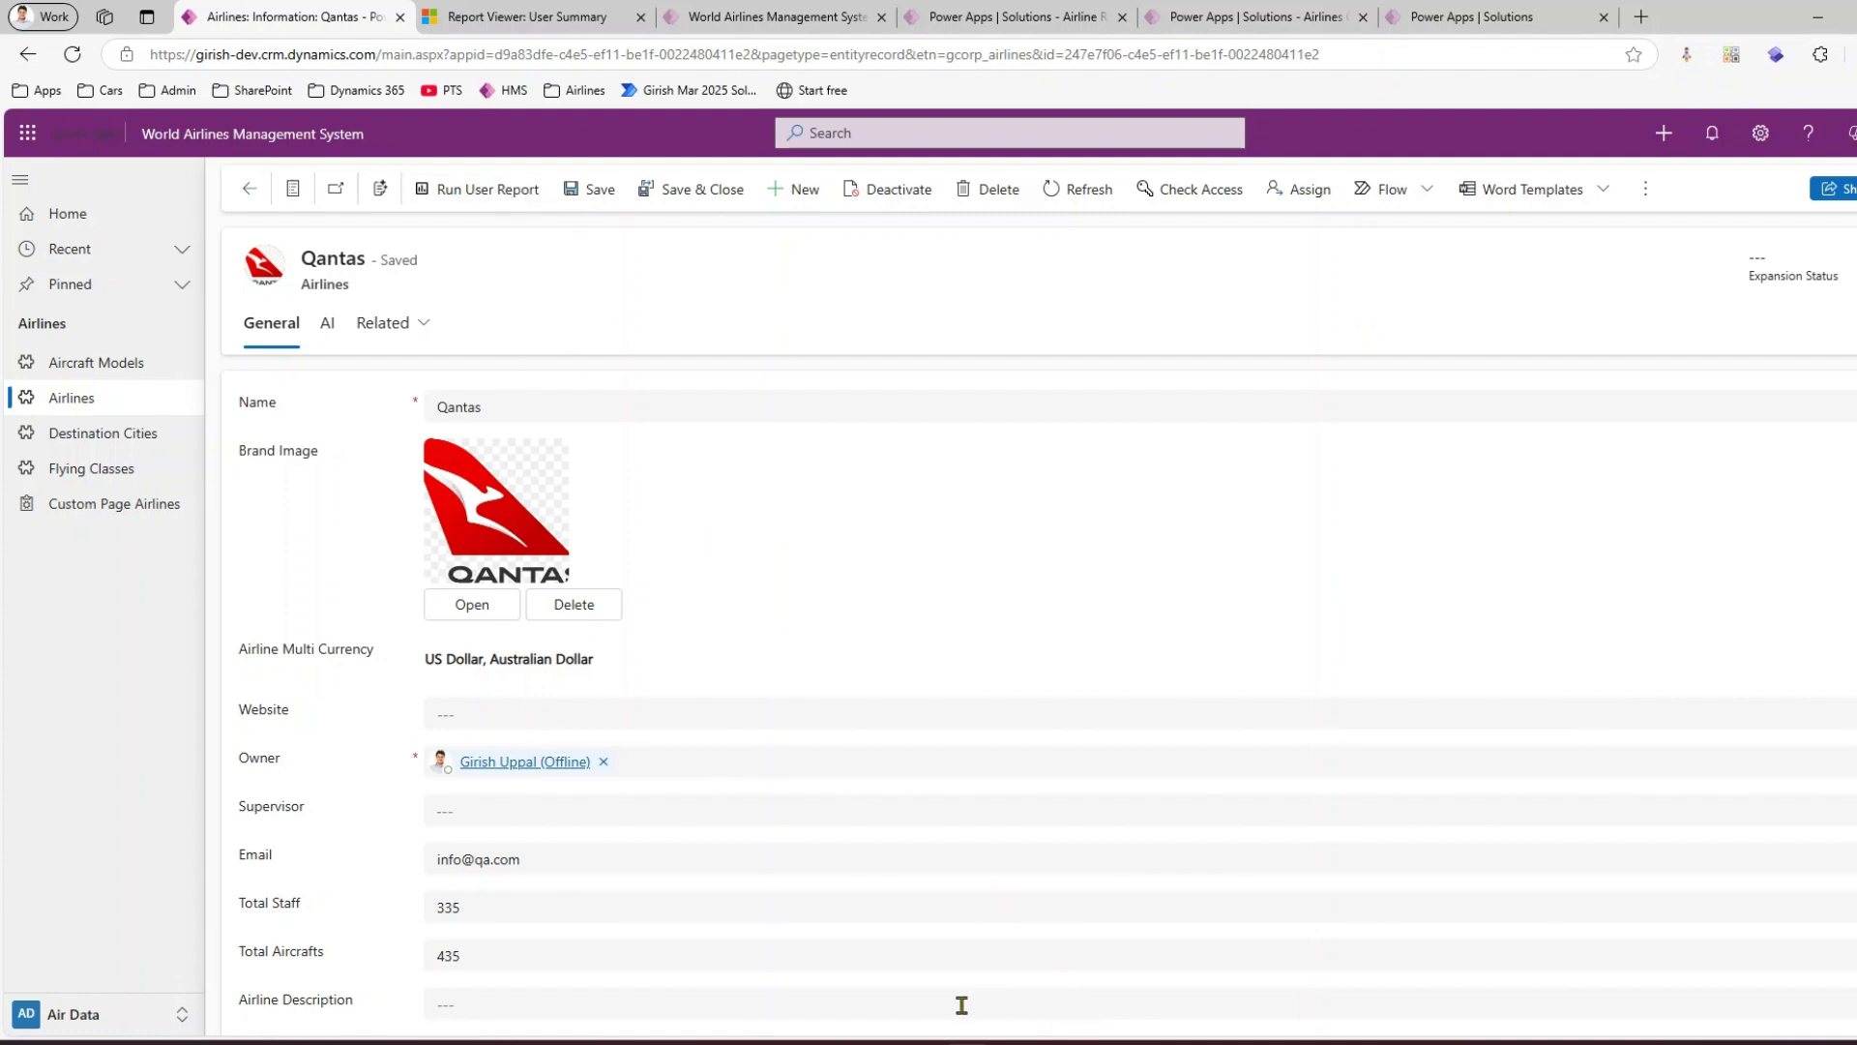
Switch to Ribbon Workbench in XrmToolBox and add a flyout after Mark Complete on the Form ribbon
mouse_move(923, 1041)
left_click(931, 966)
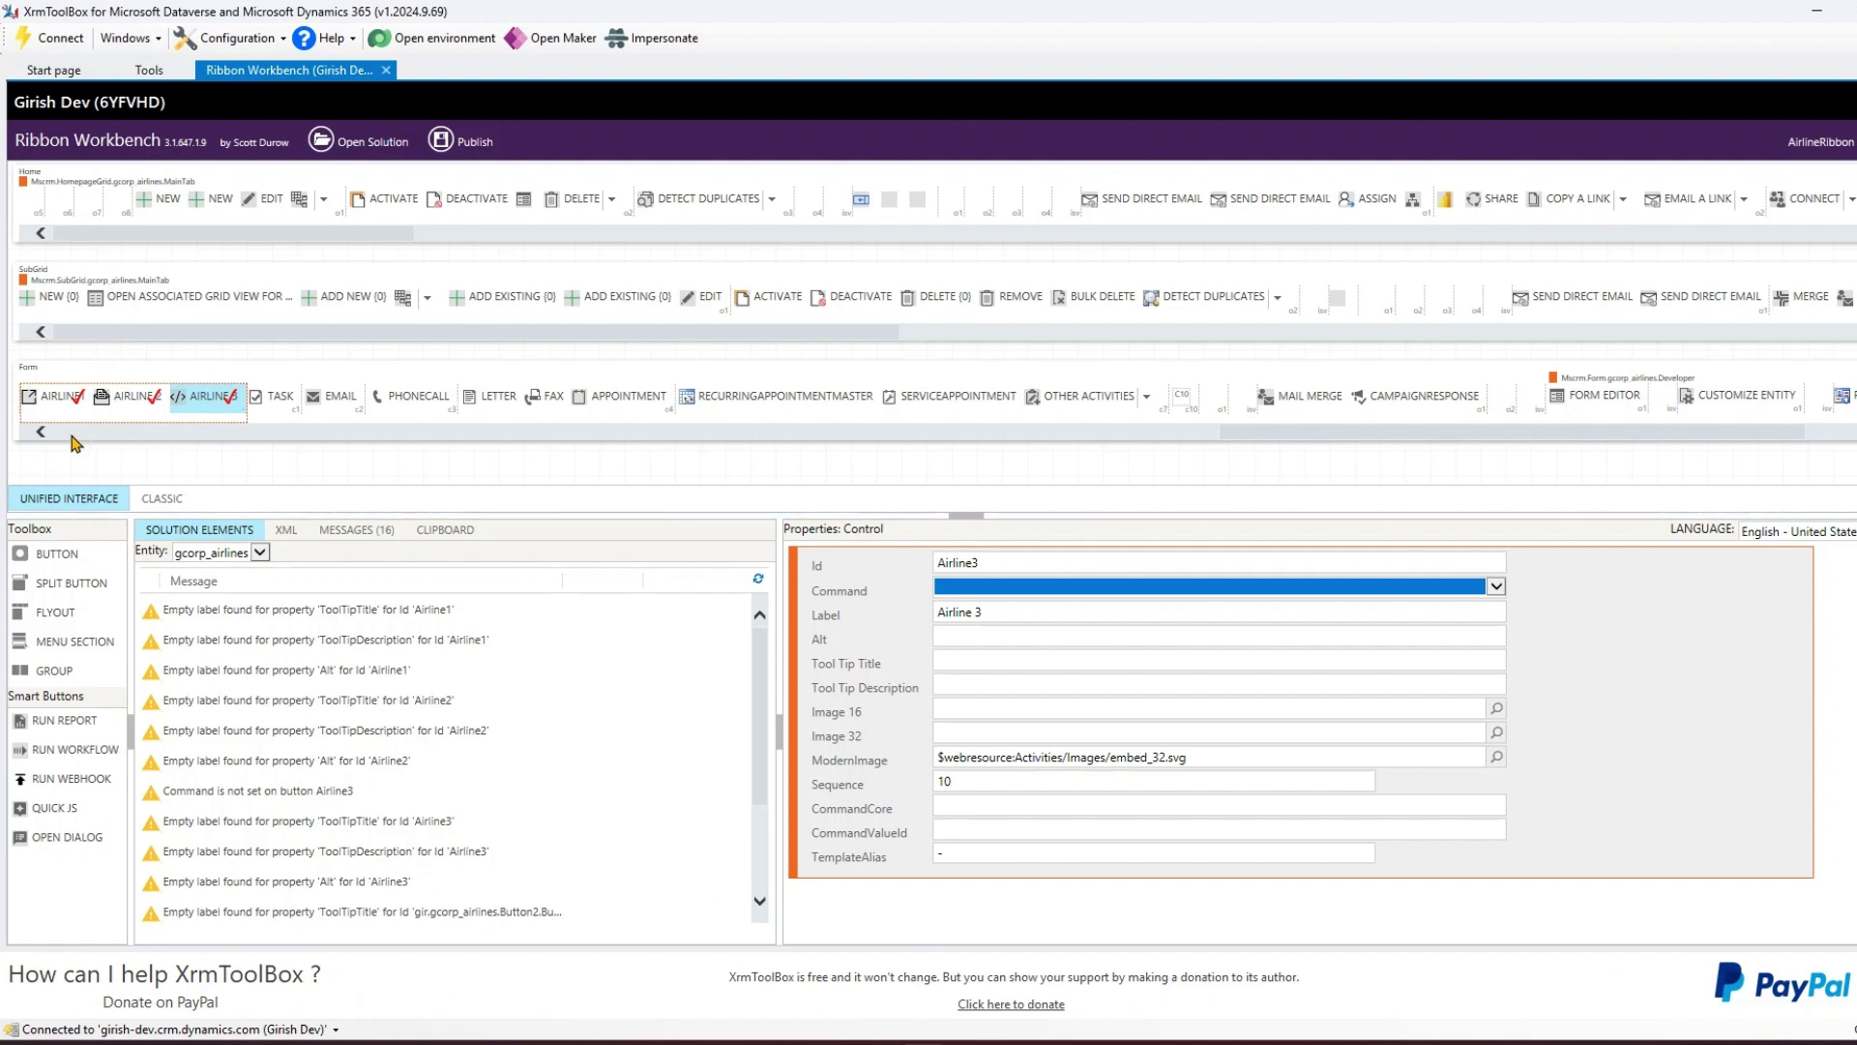
left_click(61, 434)
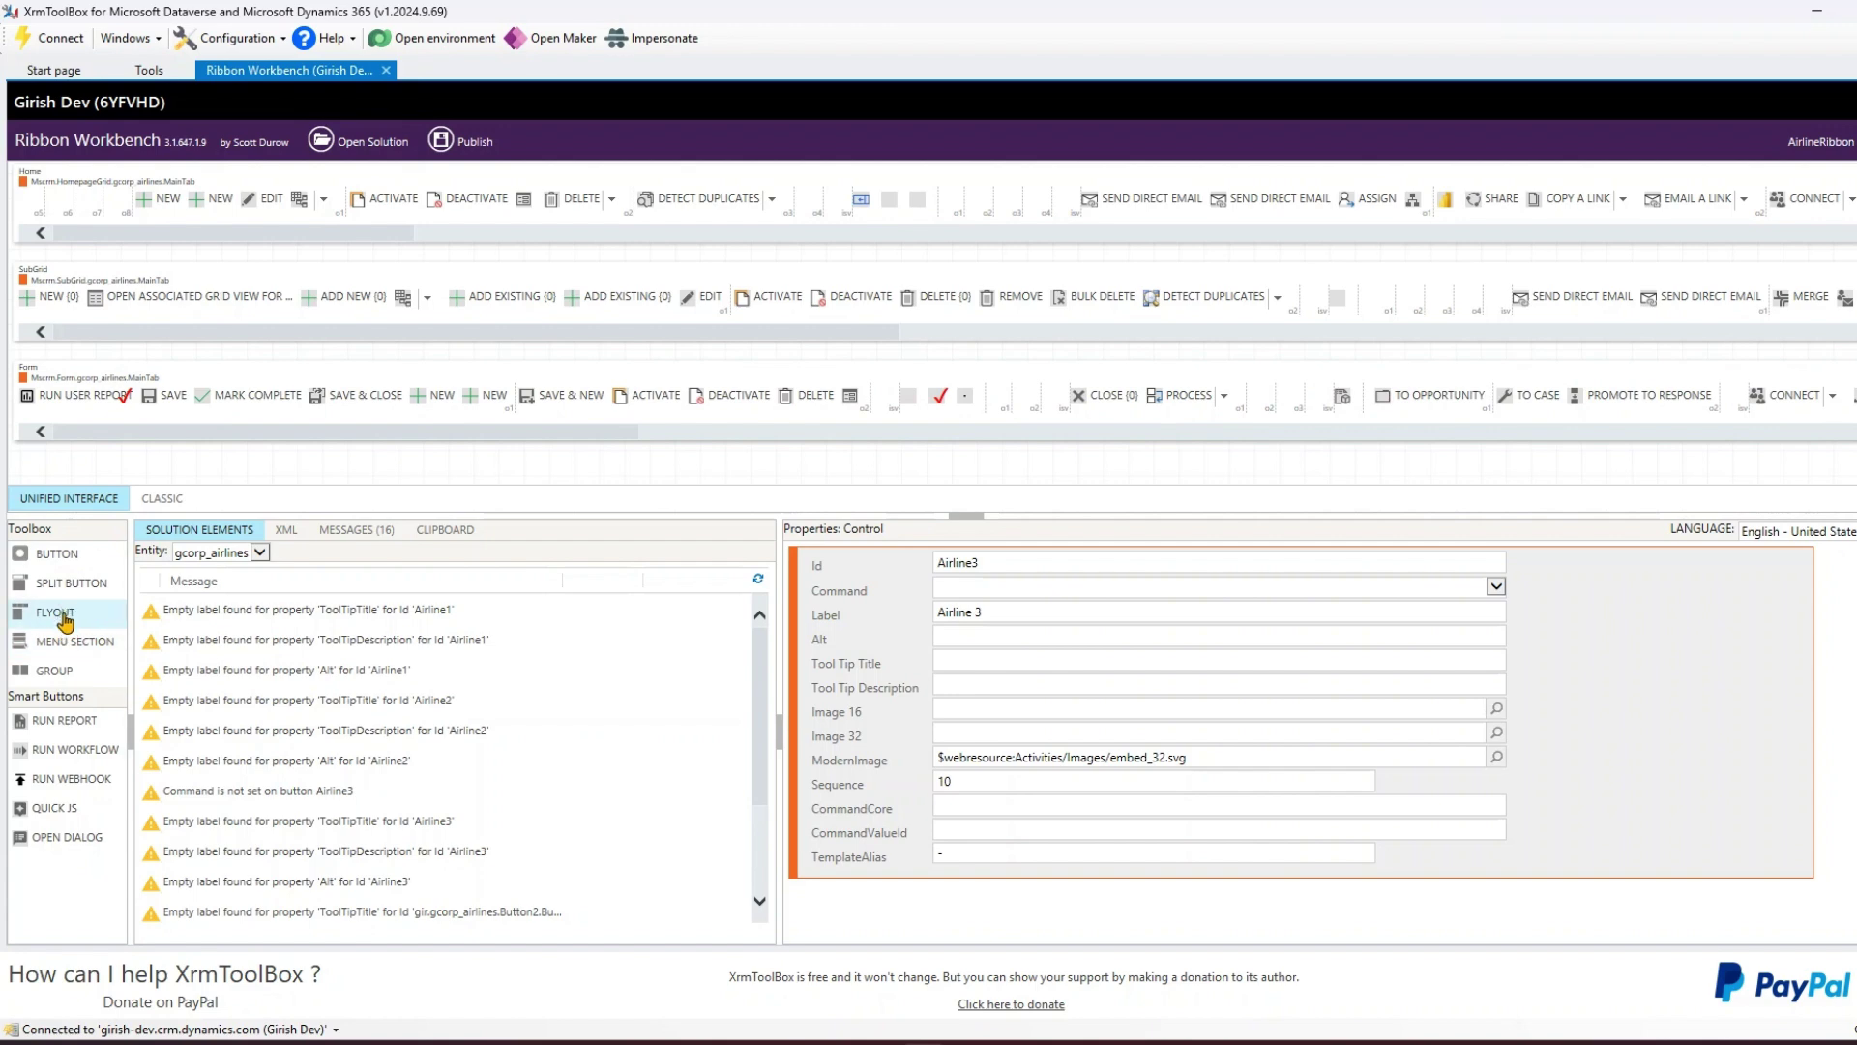
left_click_drag(65, 622, 319, 397)
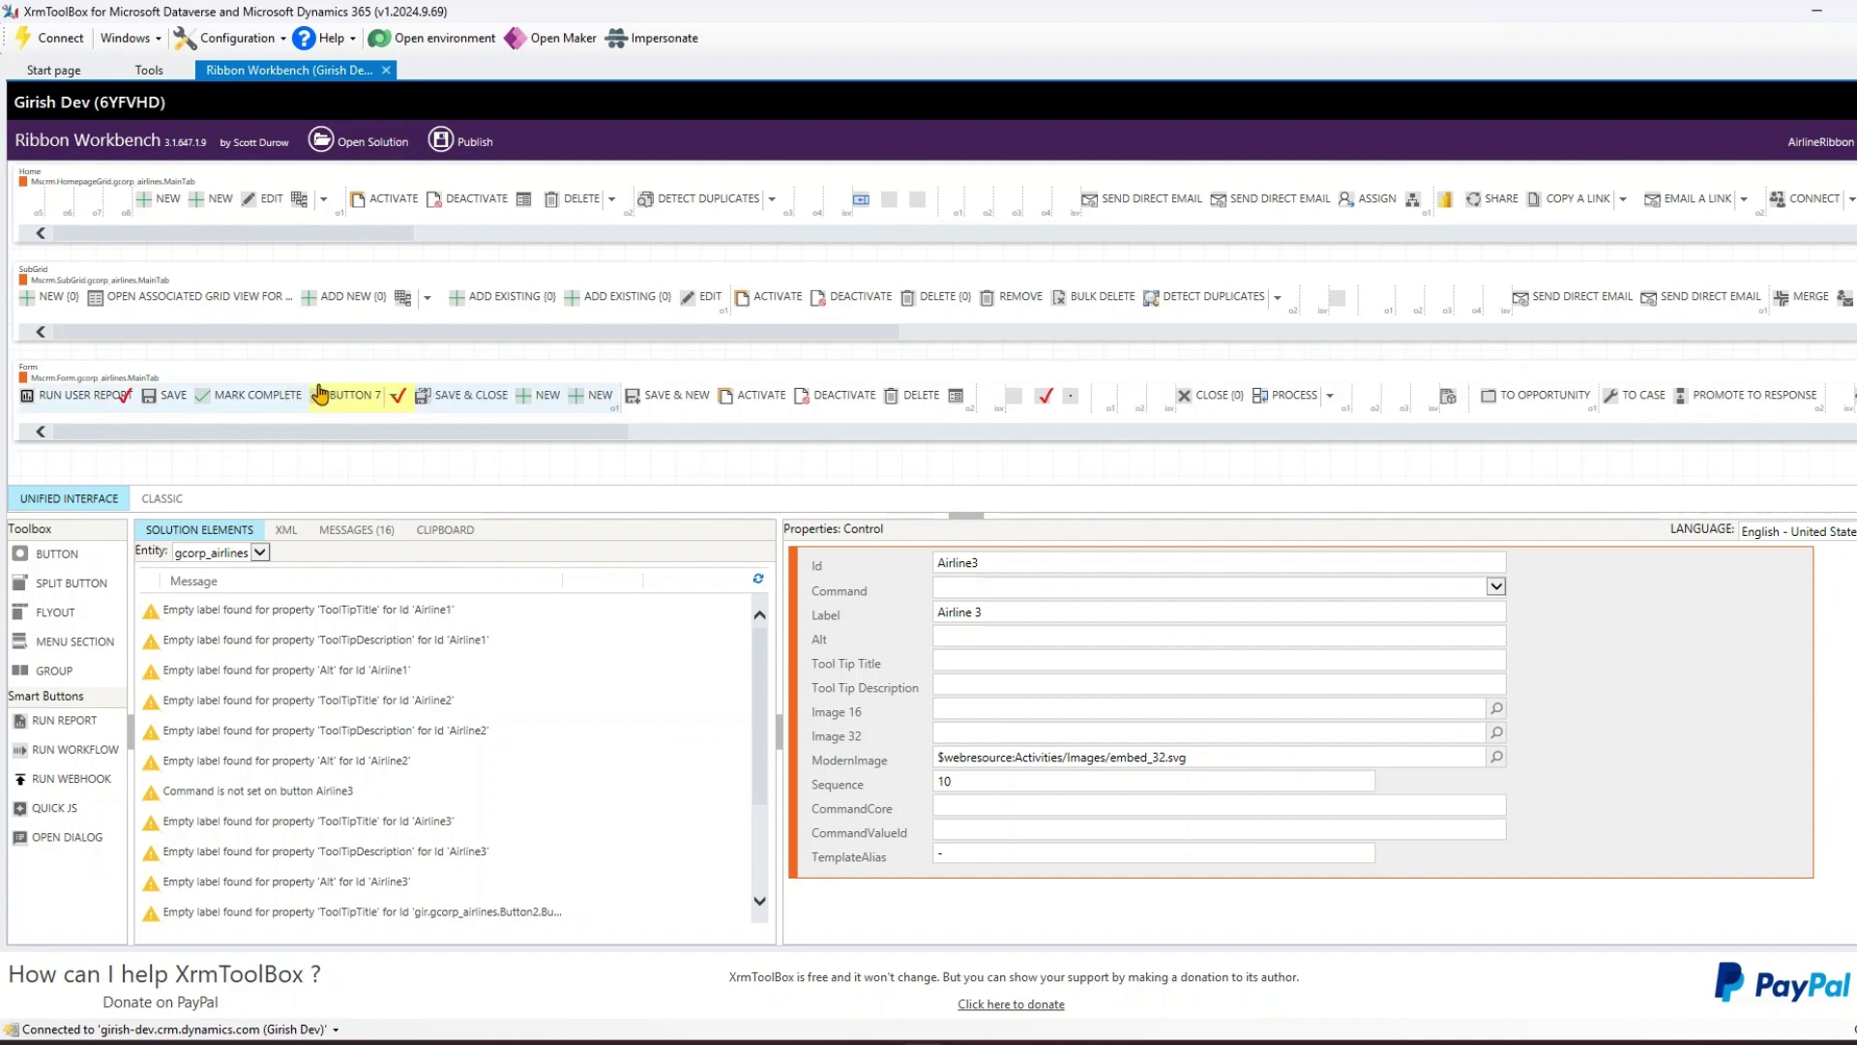
left_click(370, 403)
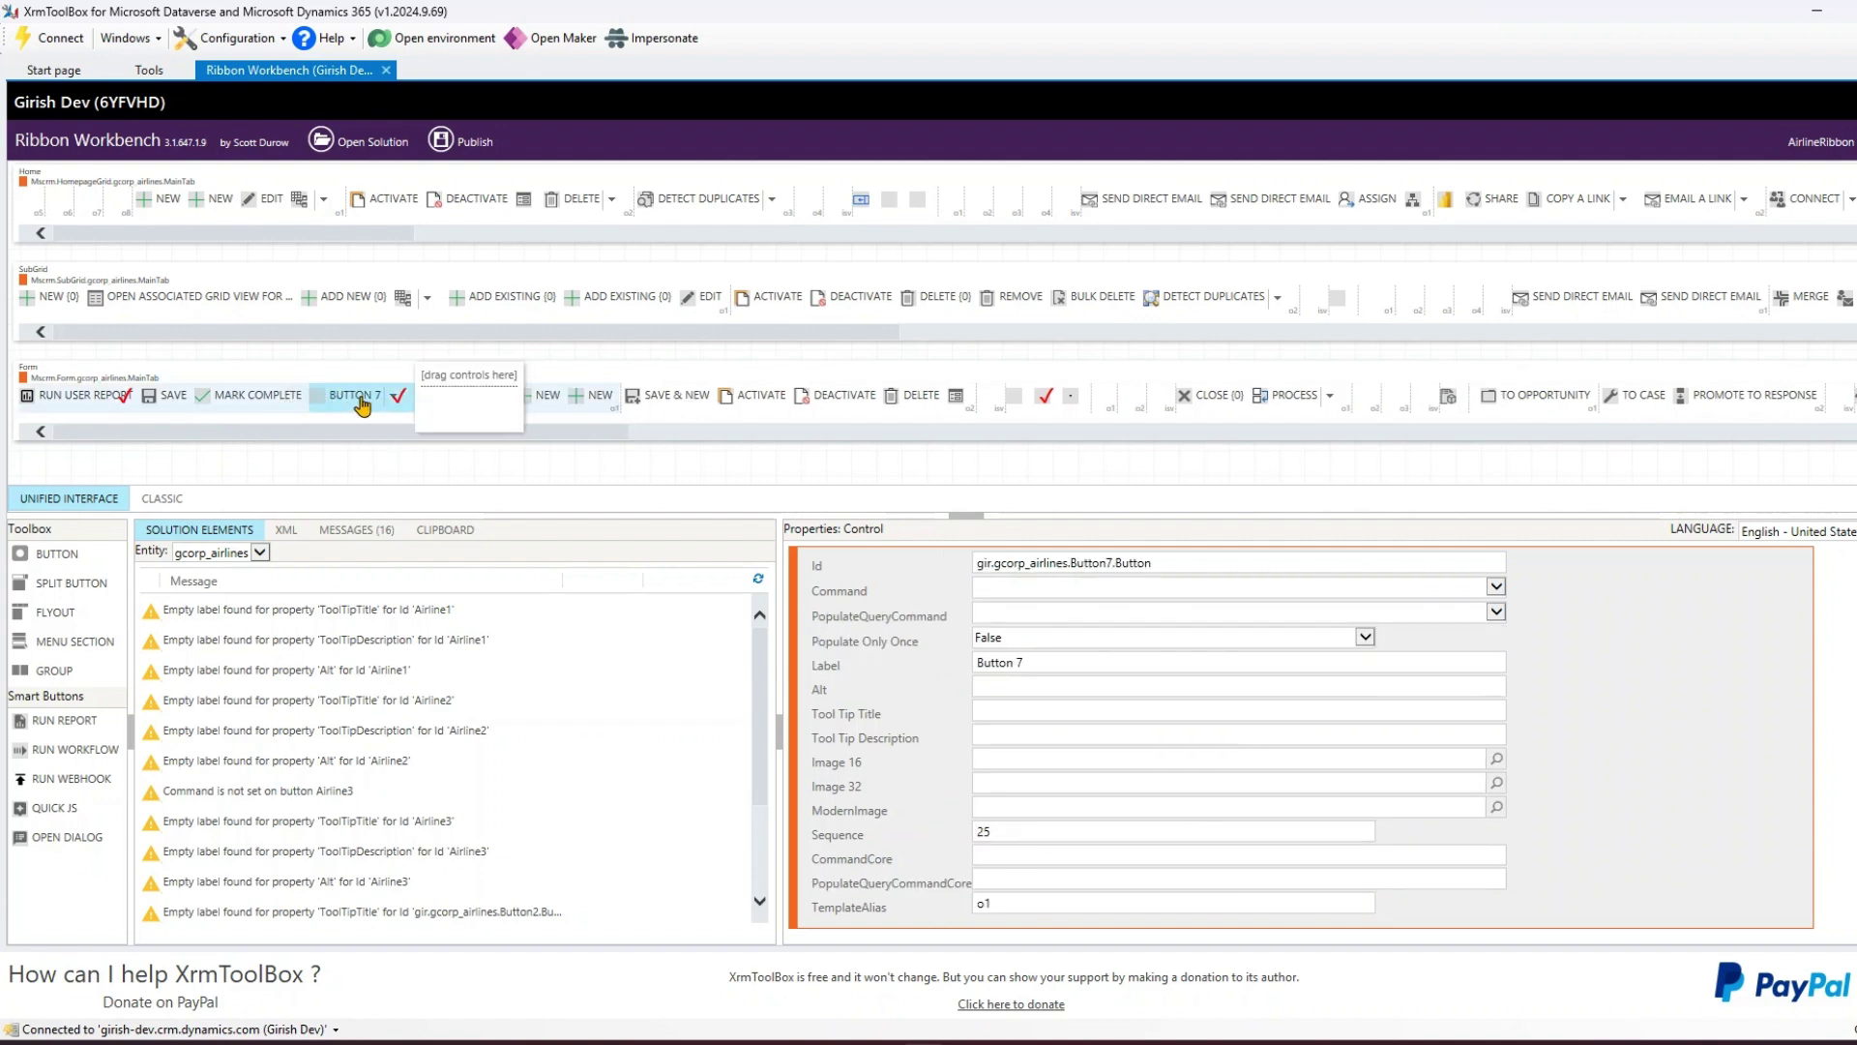
Set the new flyout's Id to Flyout and assign it the command gir.gcorp_airlines.Button2.Button.dev1.EntityDisplayName.RunReport.Button
left_click_drag(1204, 567, 977, 564)
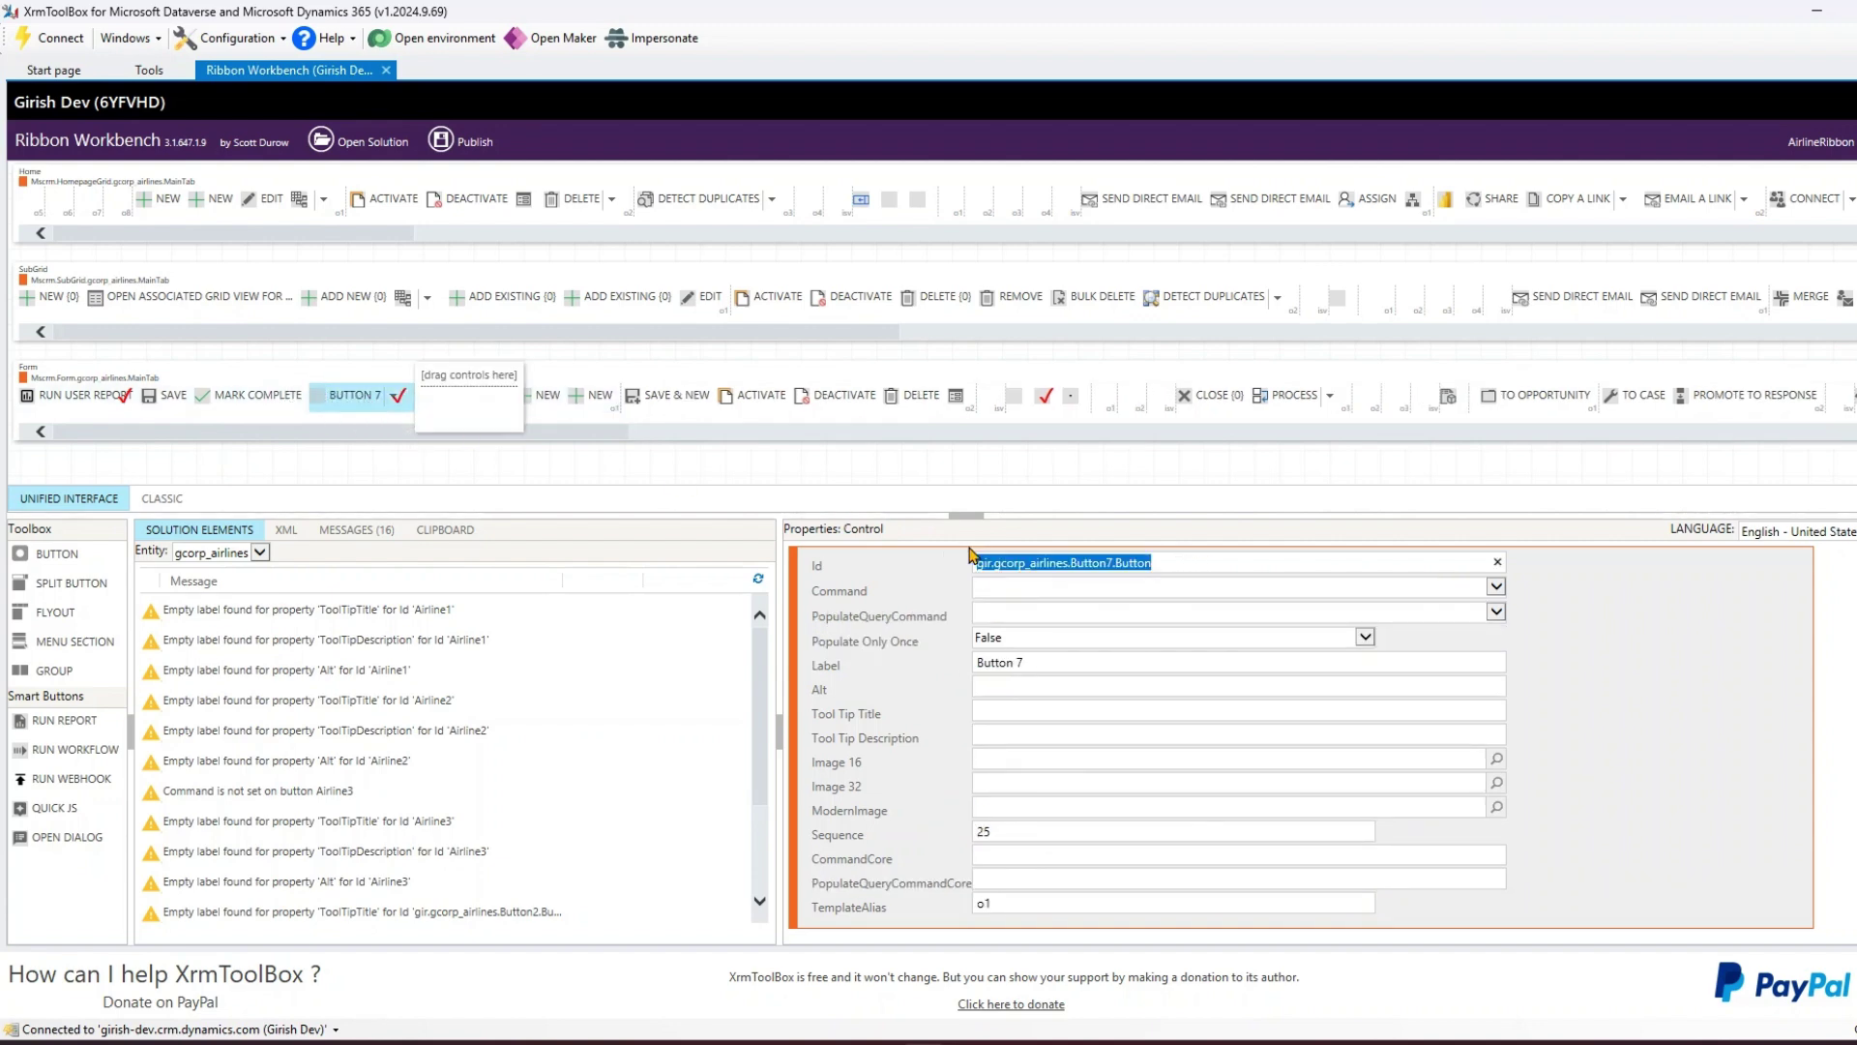
type("Flyout")
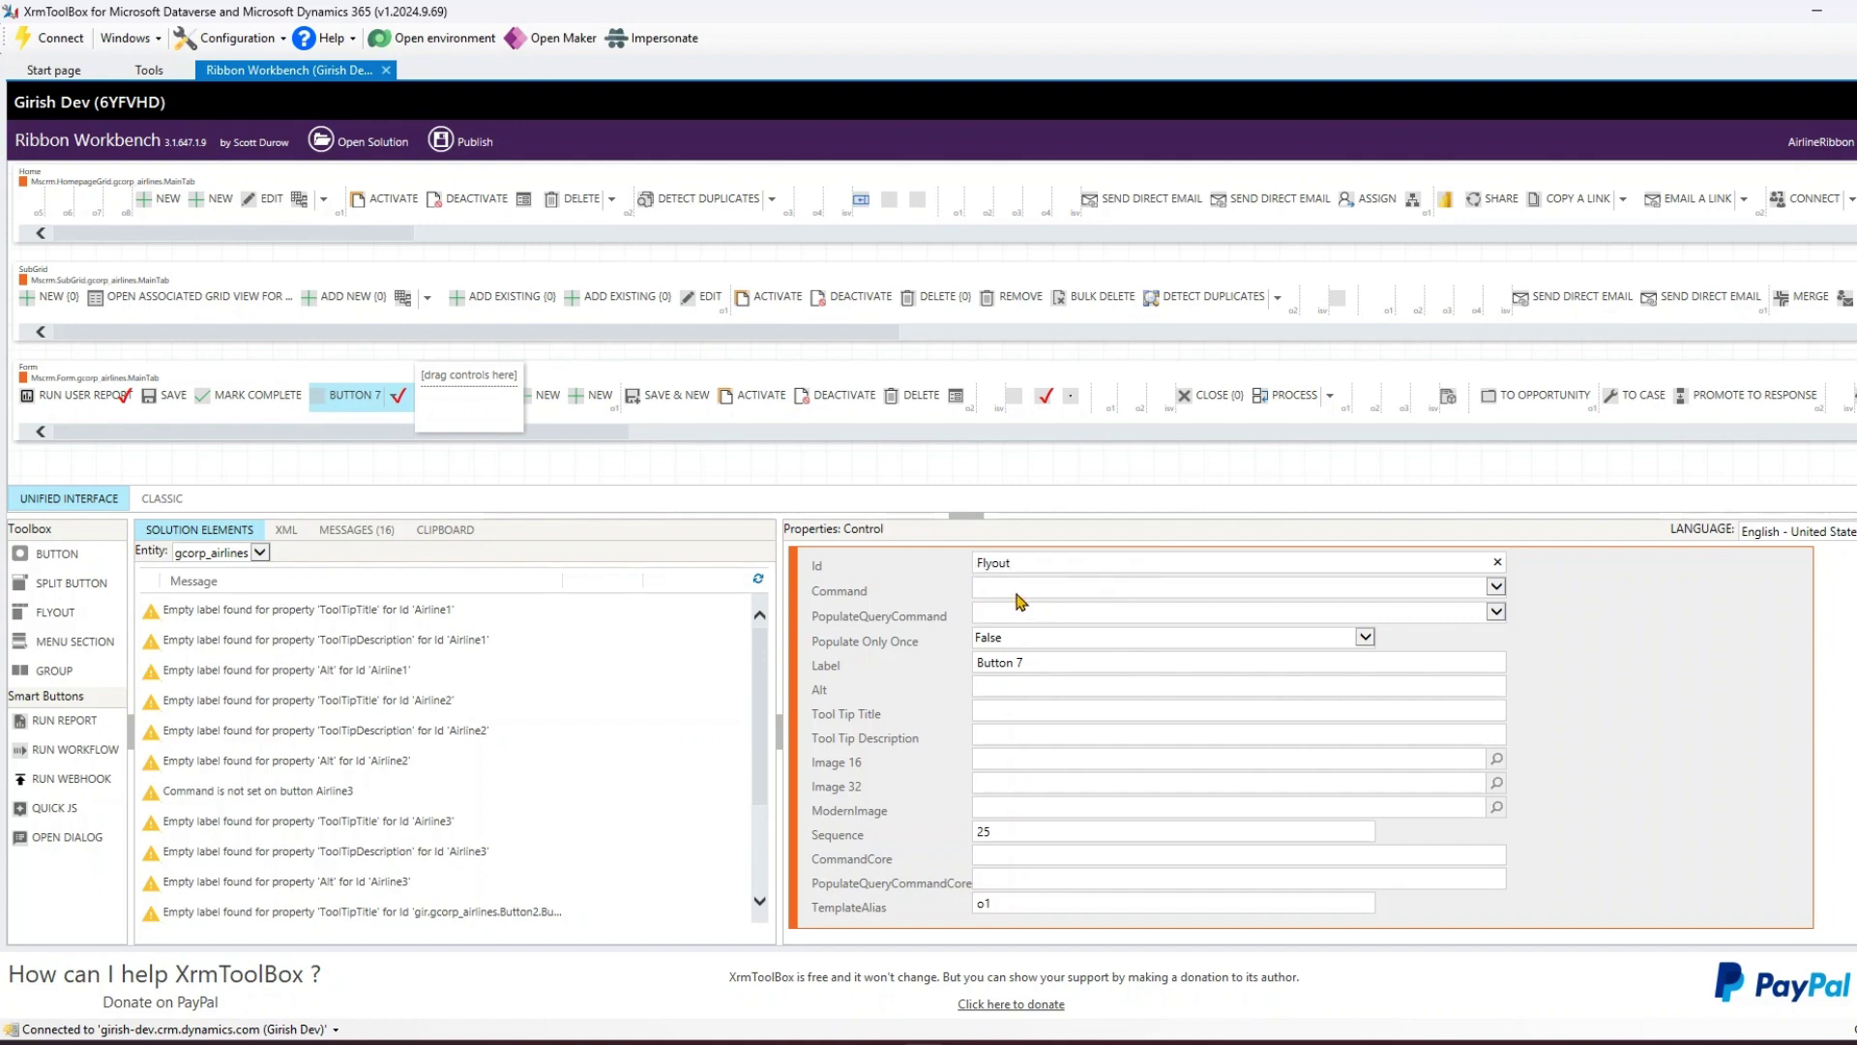
left_click(1019, 589)
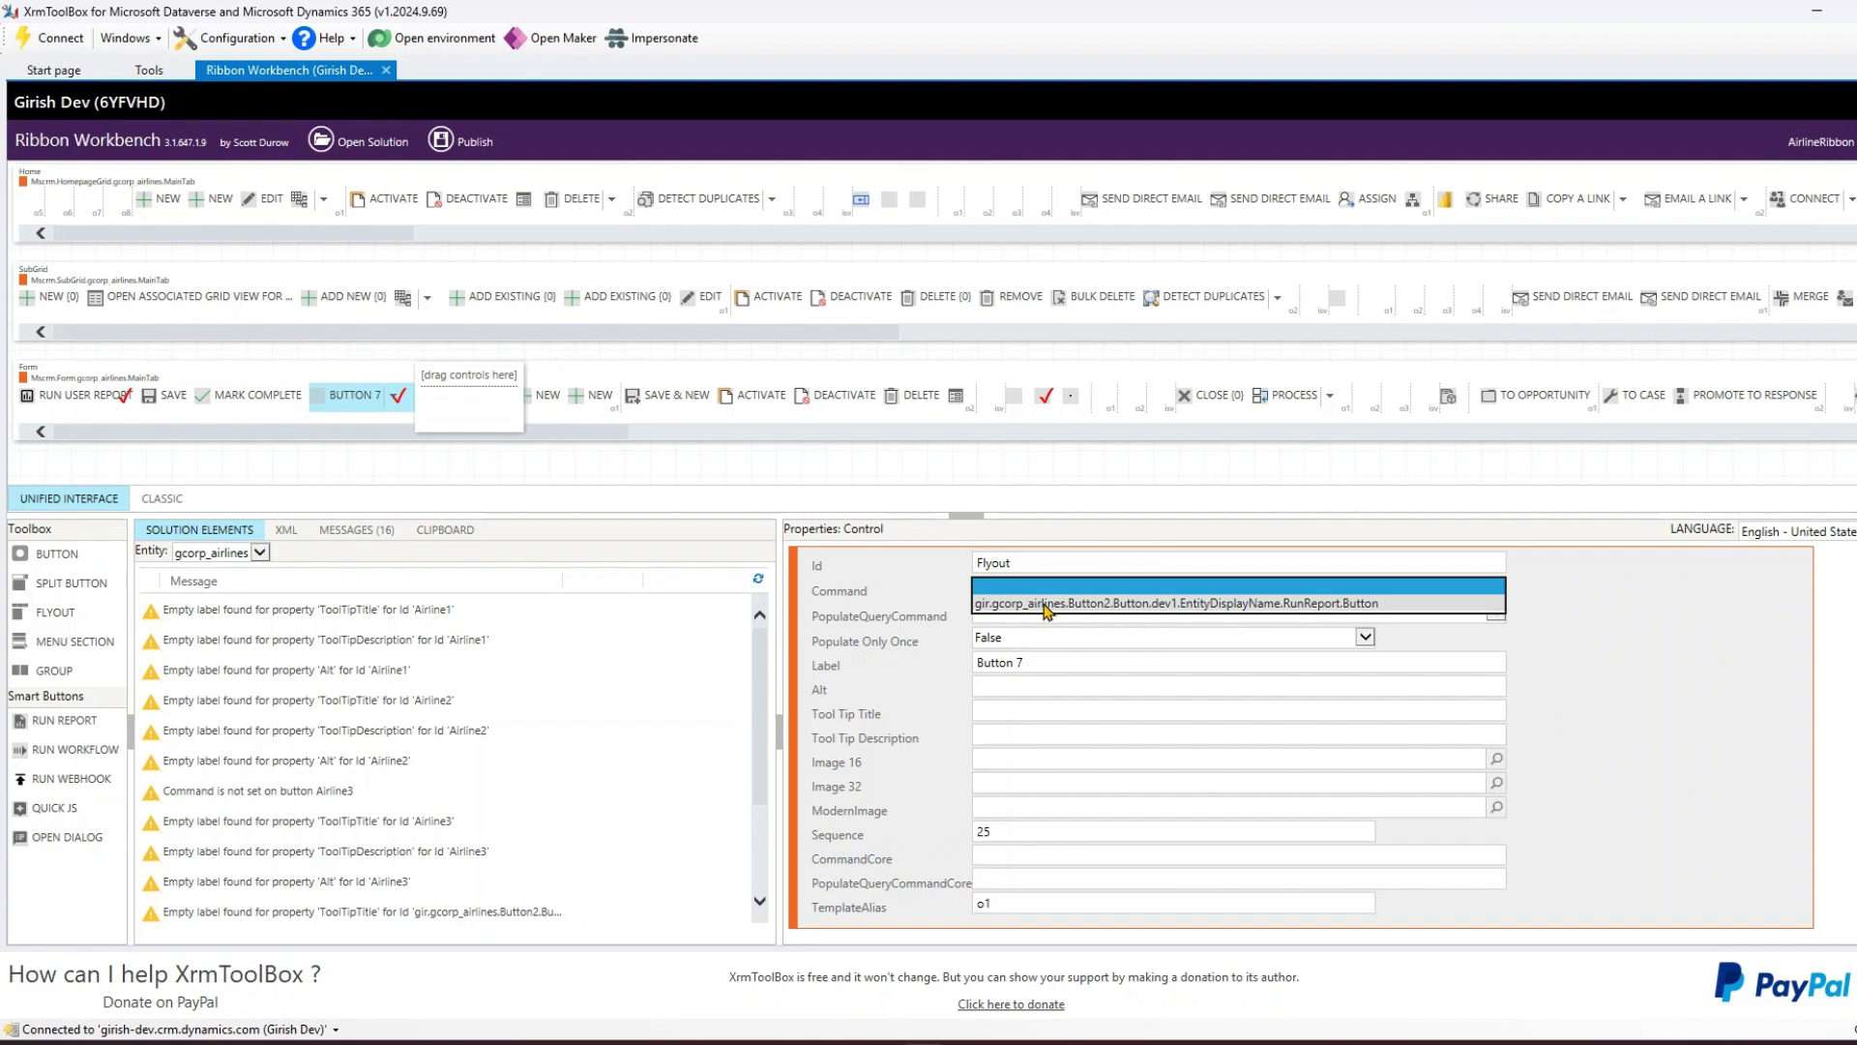
left_click(1046, 604)
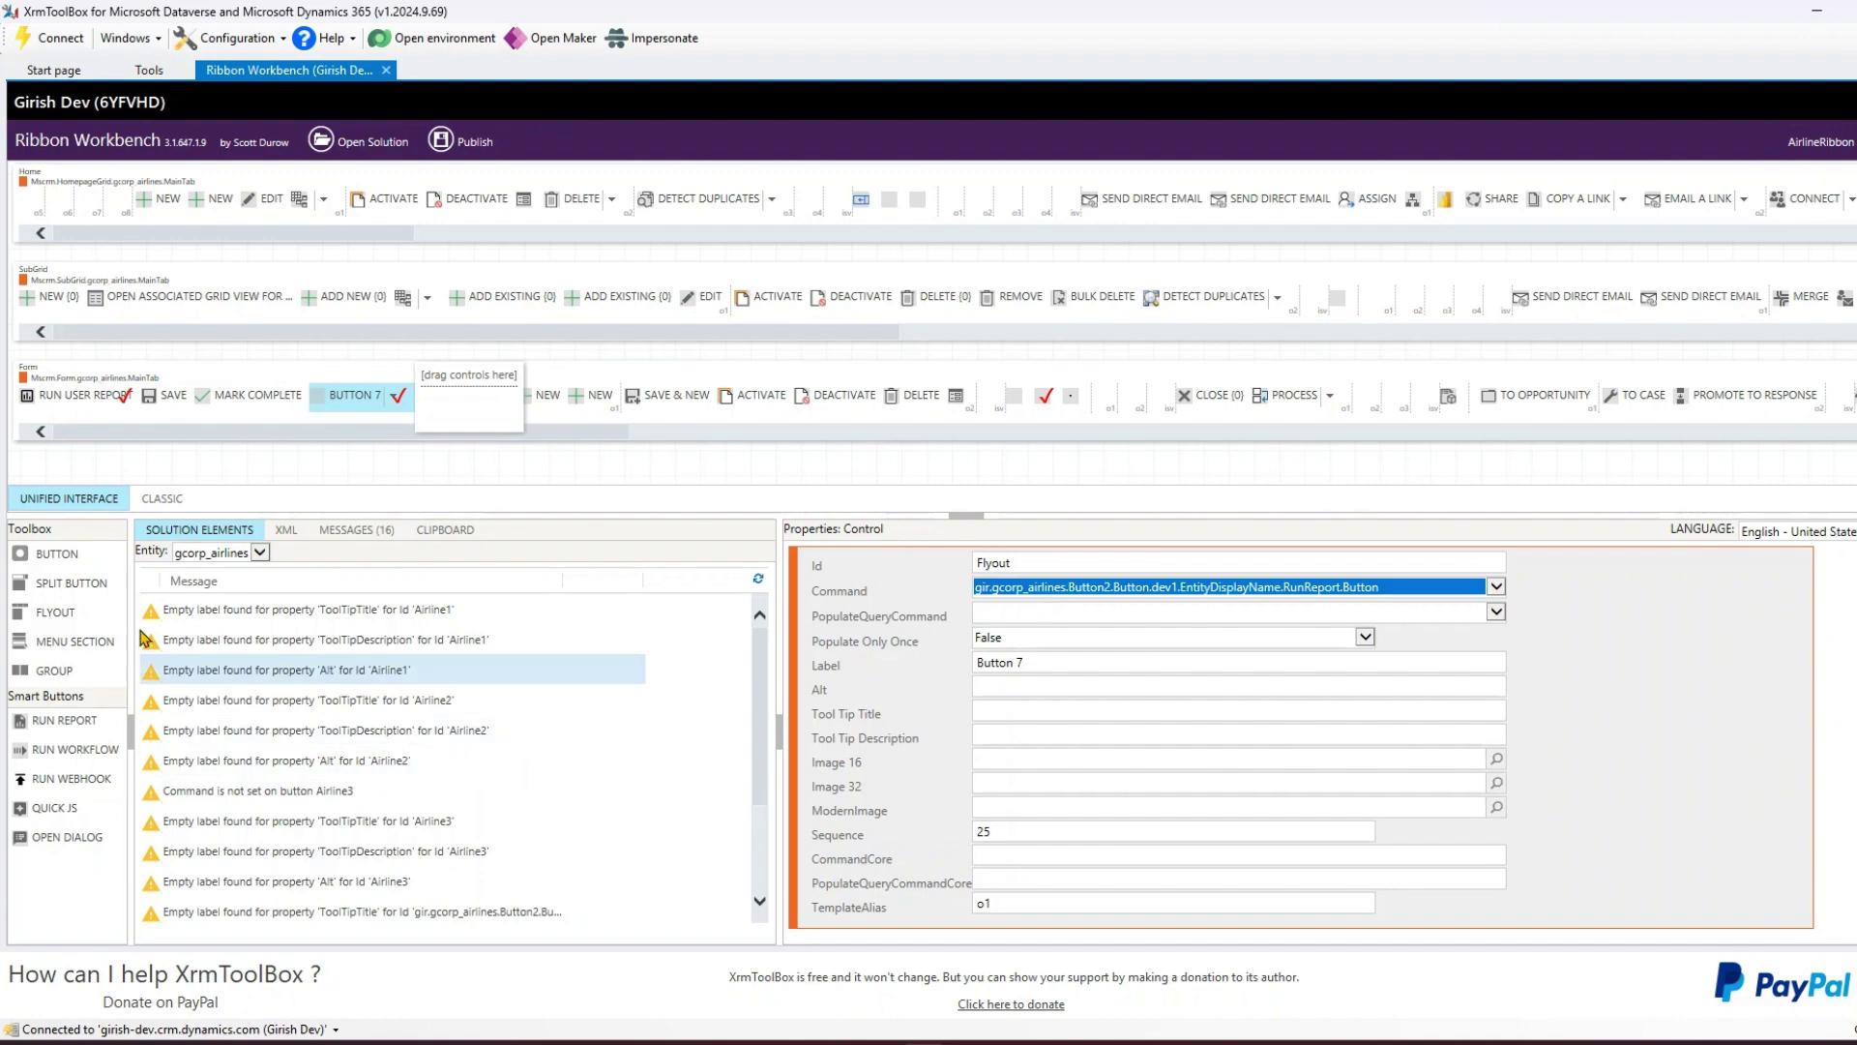
left_click(183, 538)
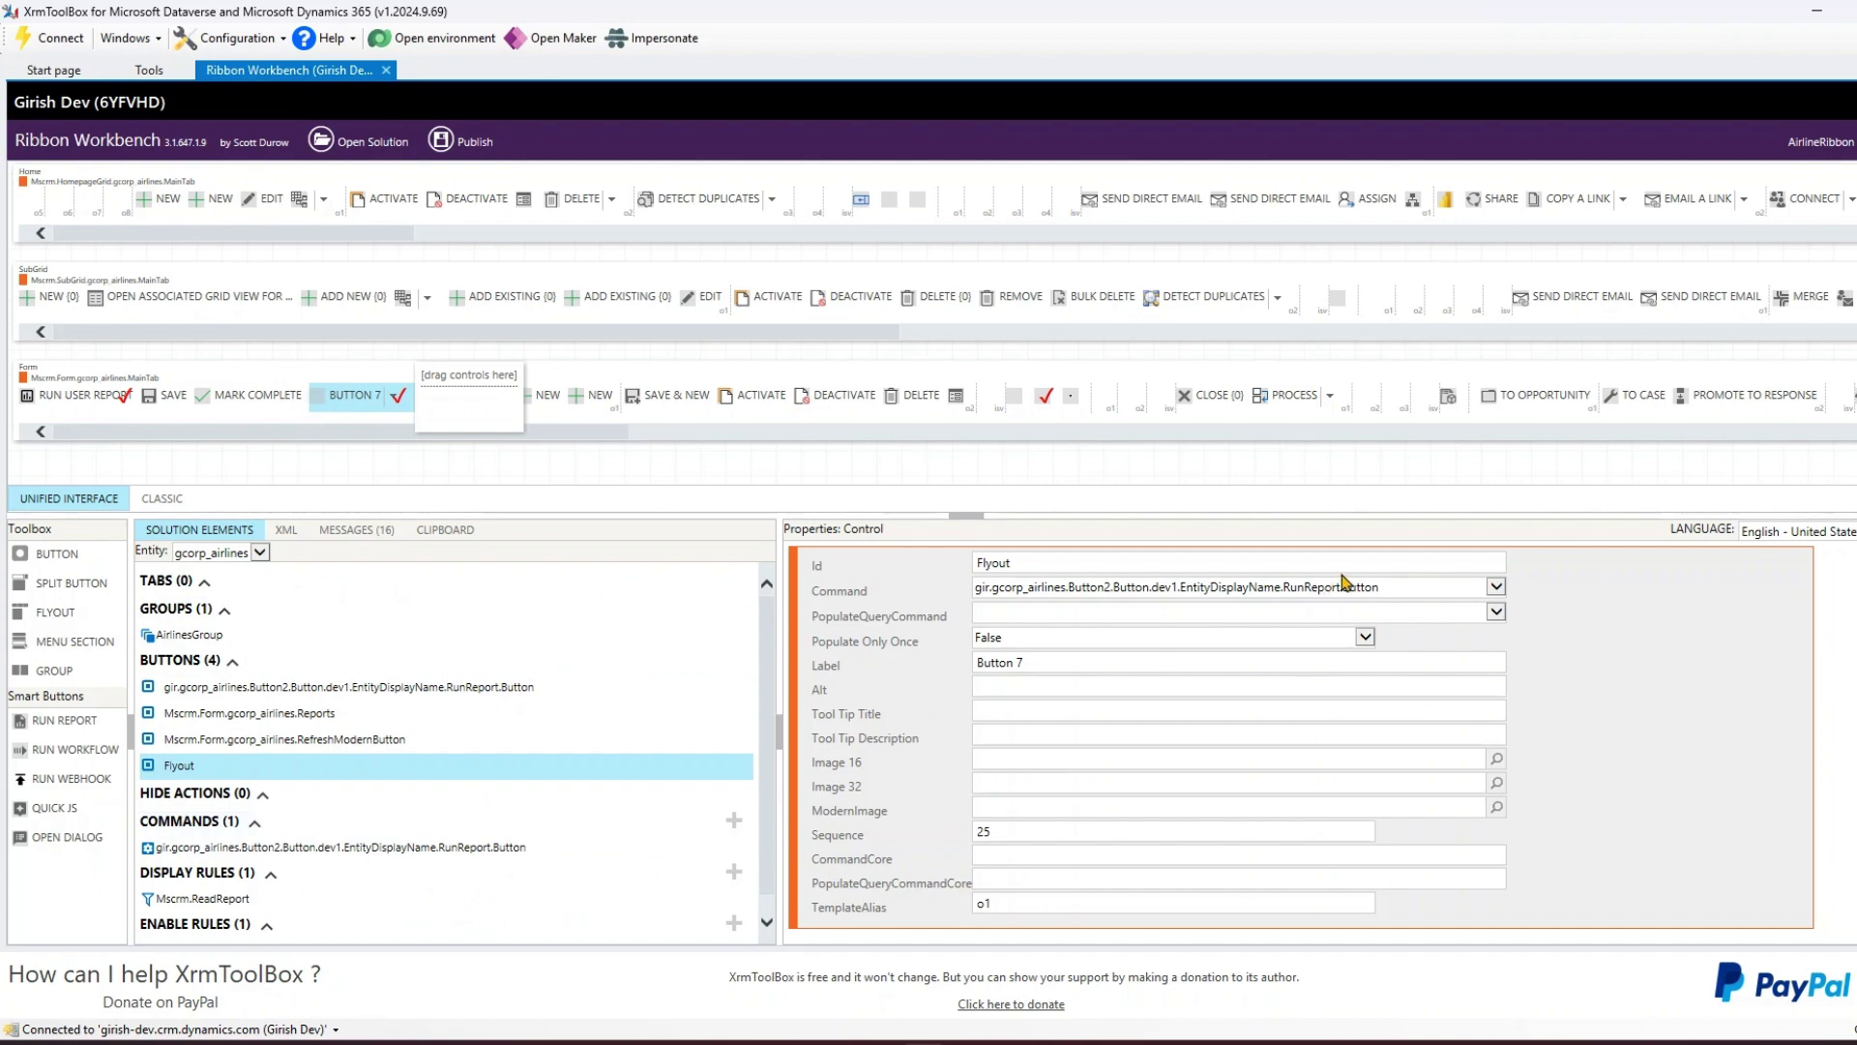
Label the flyout Airline Flyout and set its modern image to $webresource:ActivityFeedsConfig.svg
left_click(996, 658)
type("Airline Flyout")
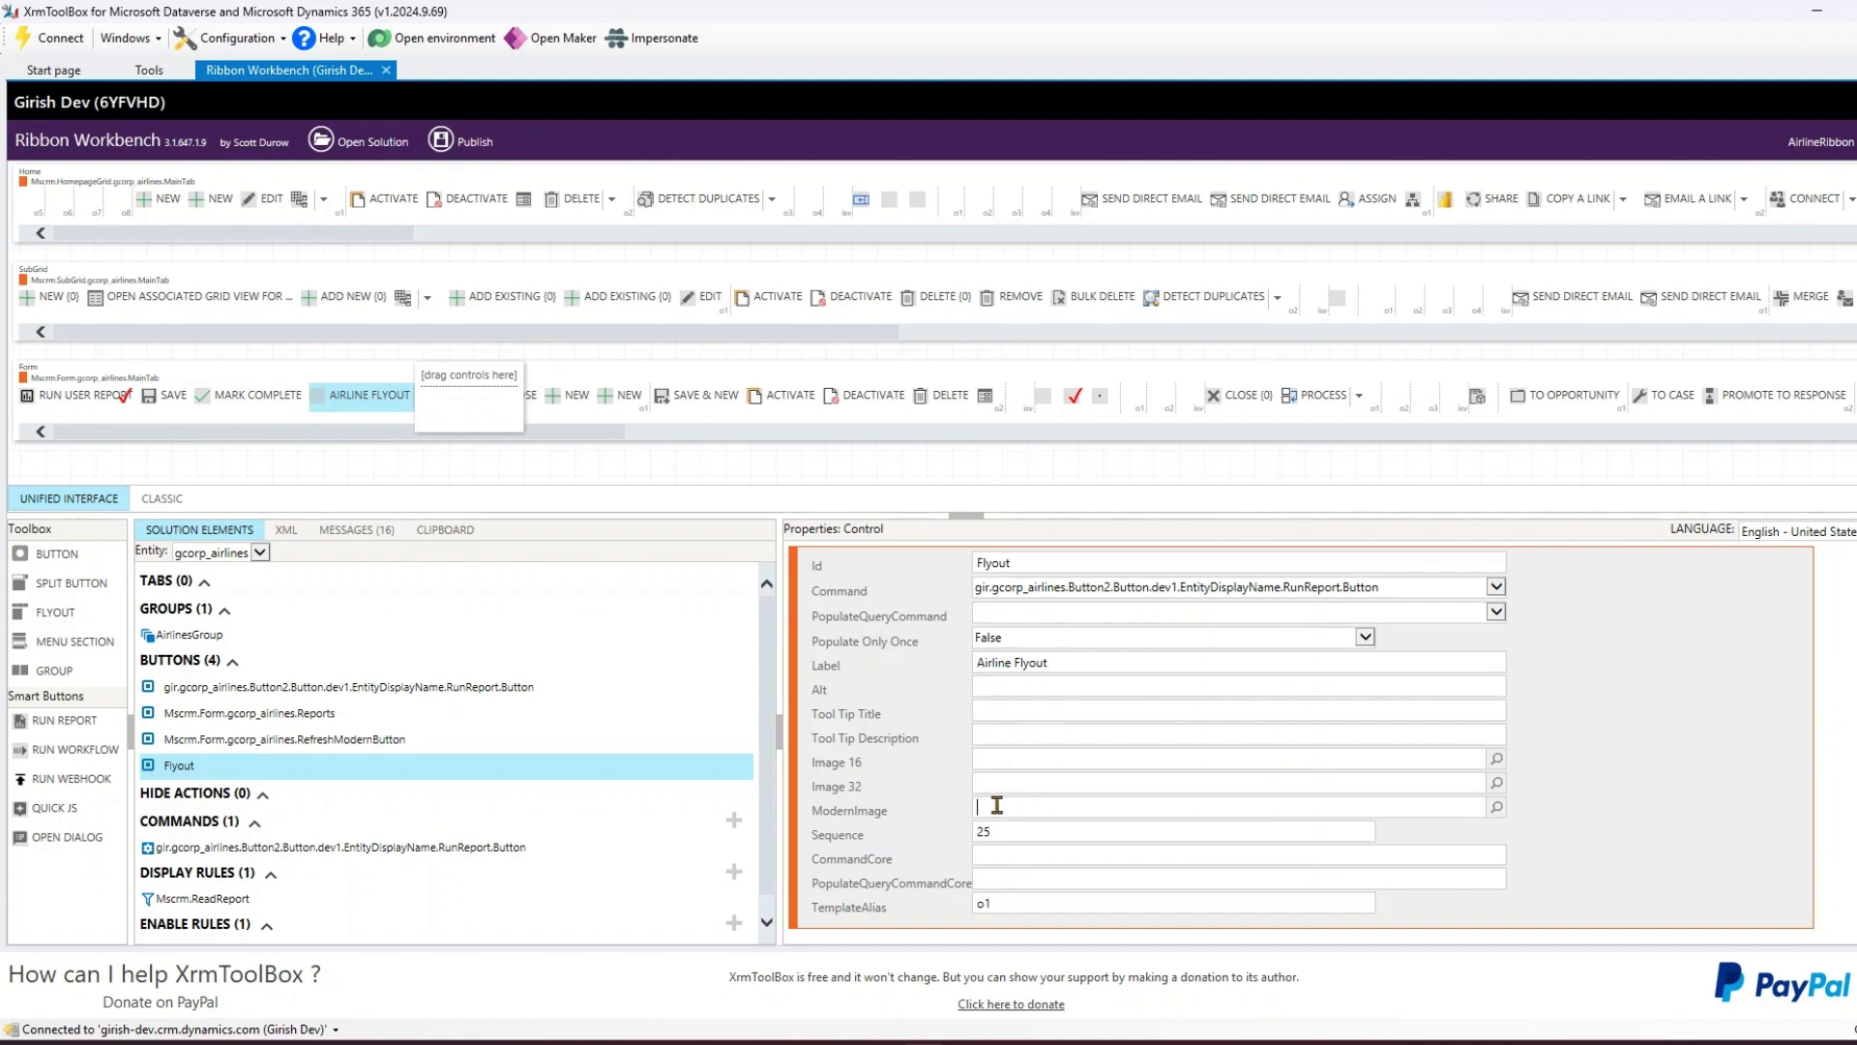
left_click(1030, 809)
scroll(1074, 857, "down", 3)
left_click(1075, 901)
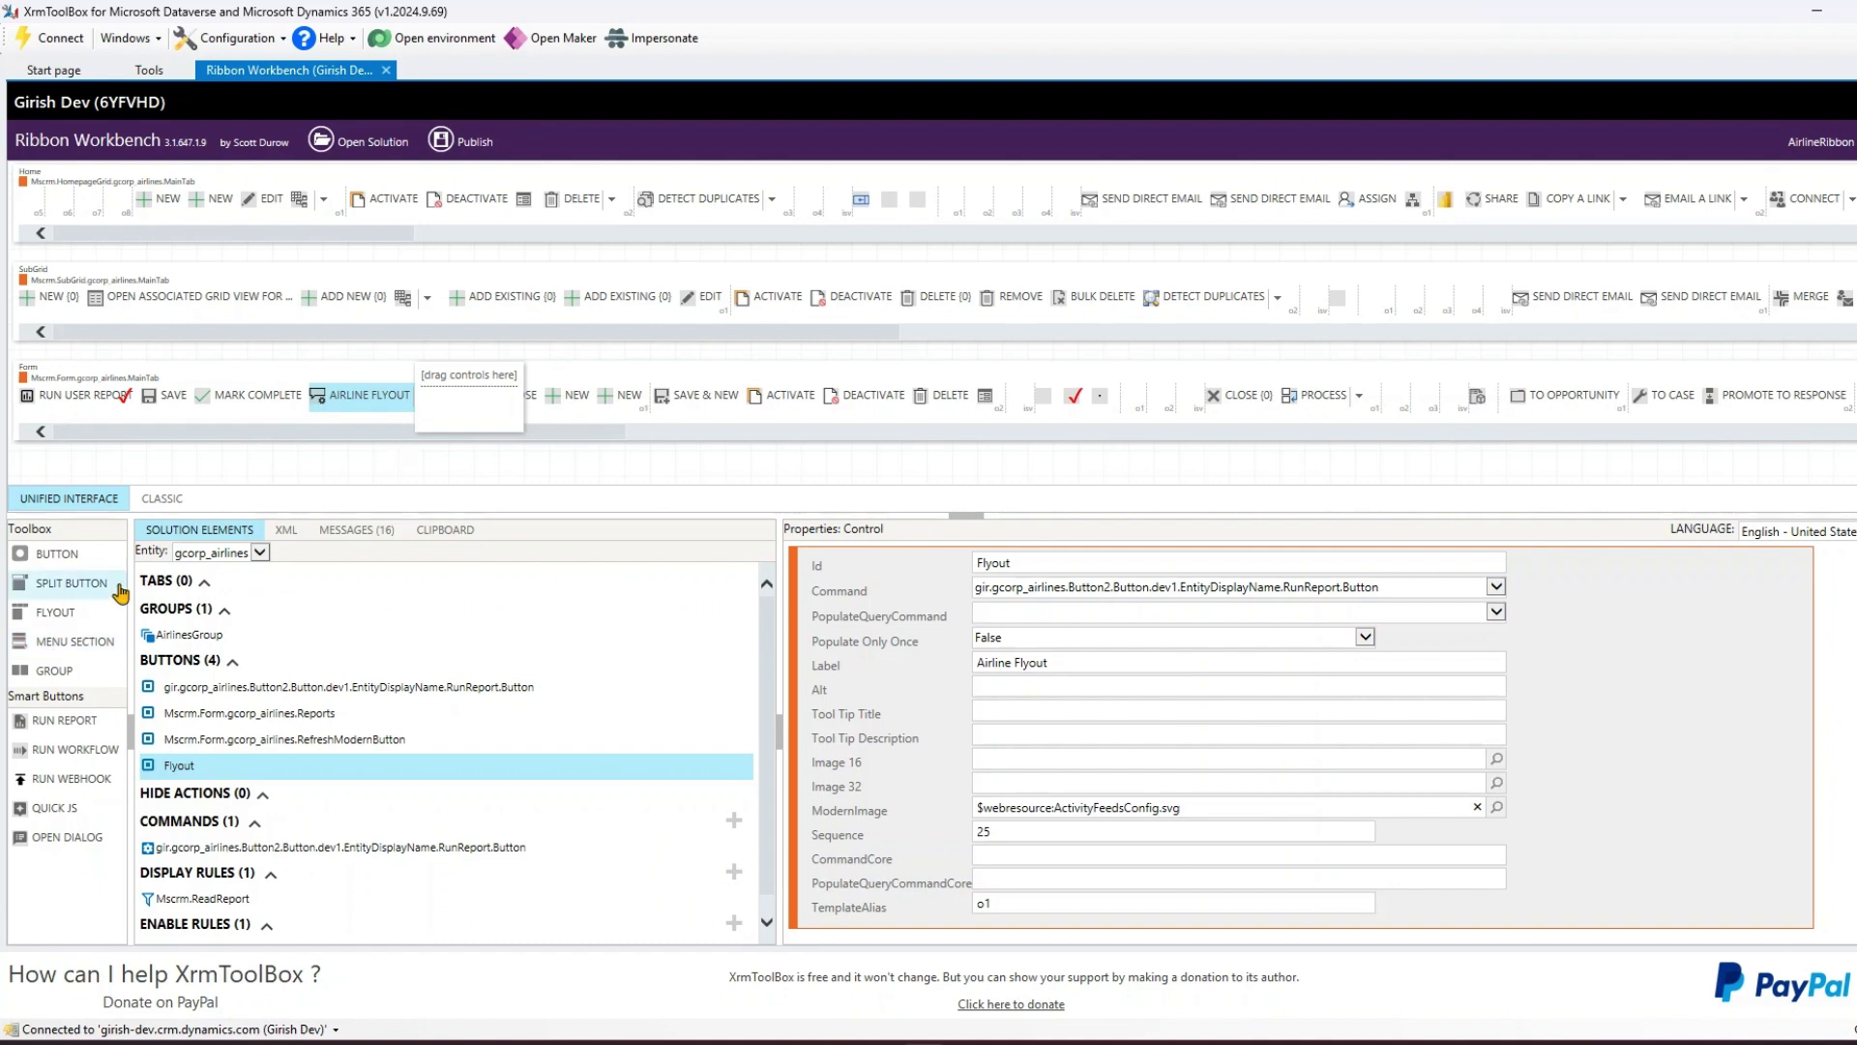
Add three menu sections inside the Airline Flyout, one below the other
left_click_drag(60, 646, 472, 405)
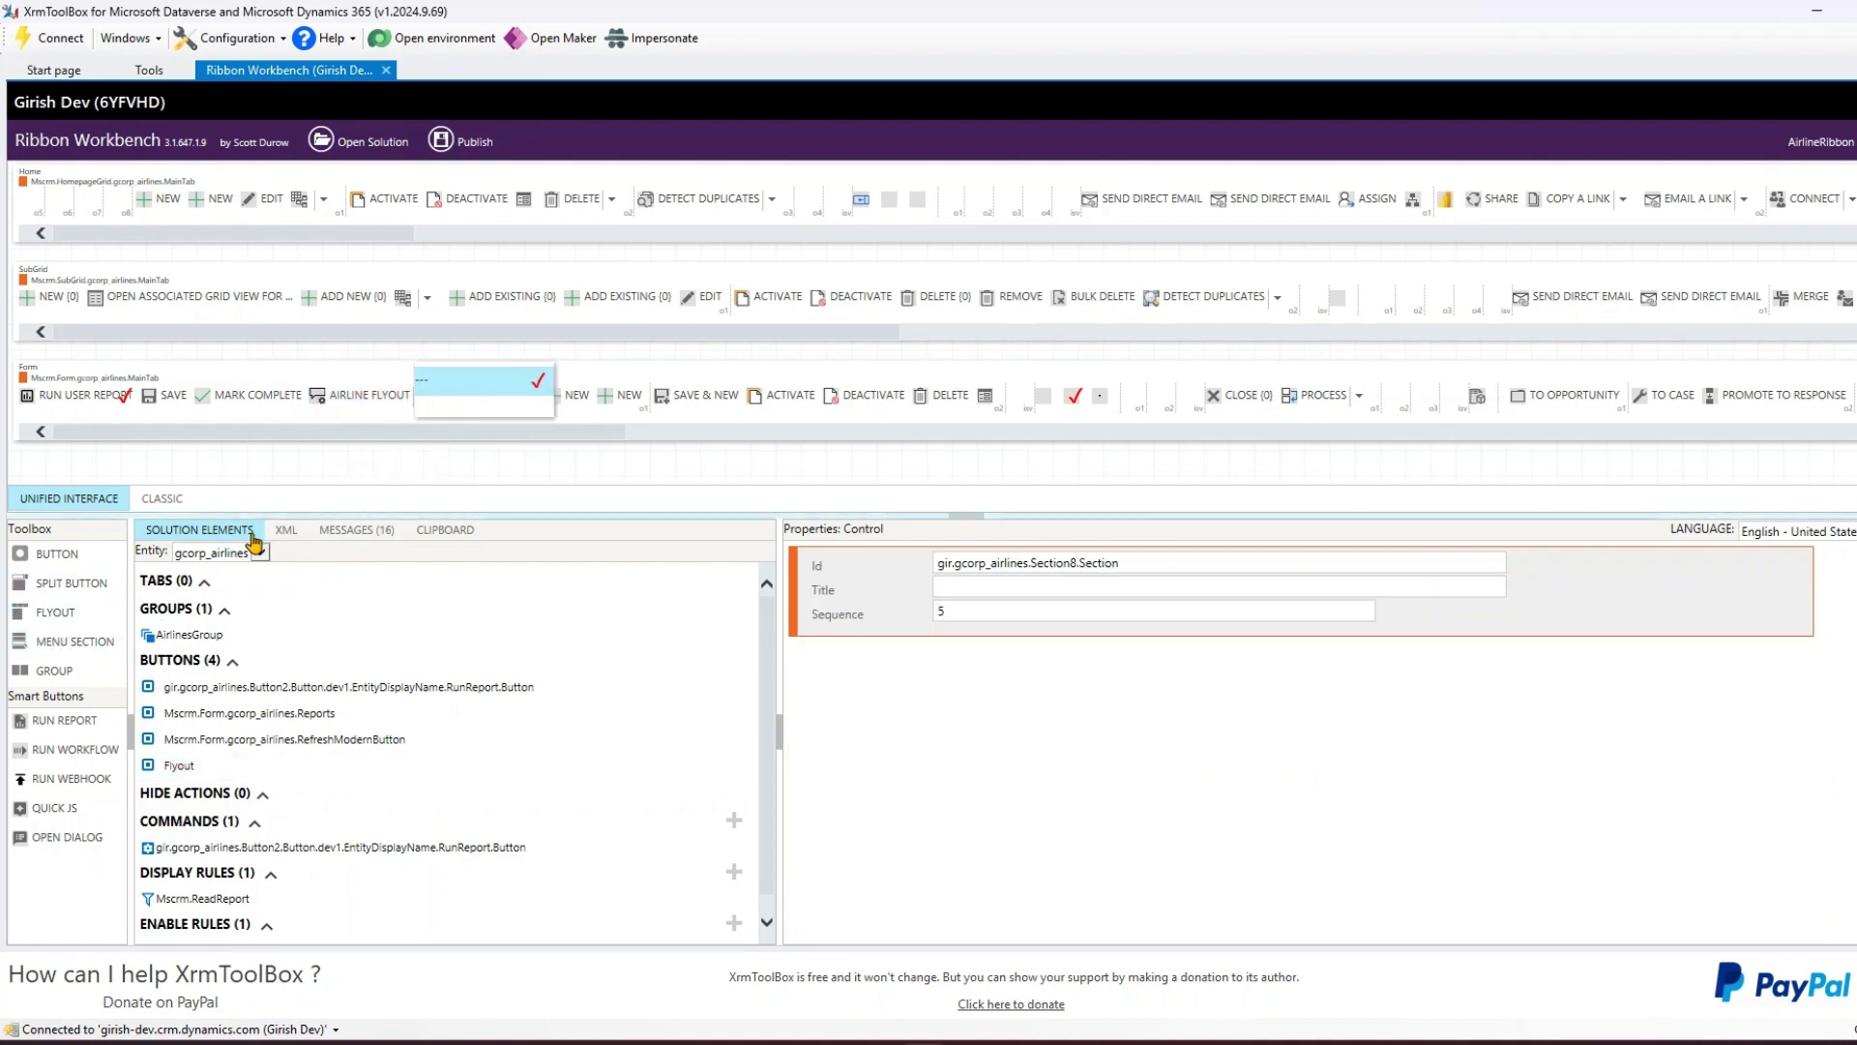
left_click_drag(64, 642, 493, 414)
left_click_drag(64, 641, 498, 426)
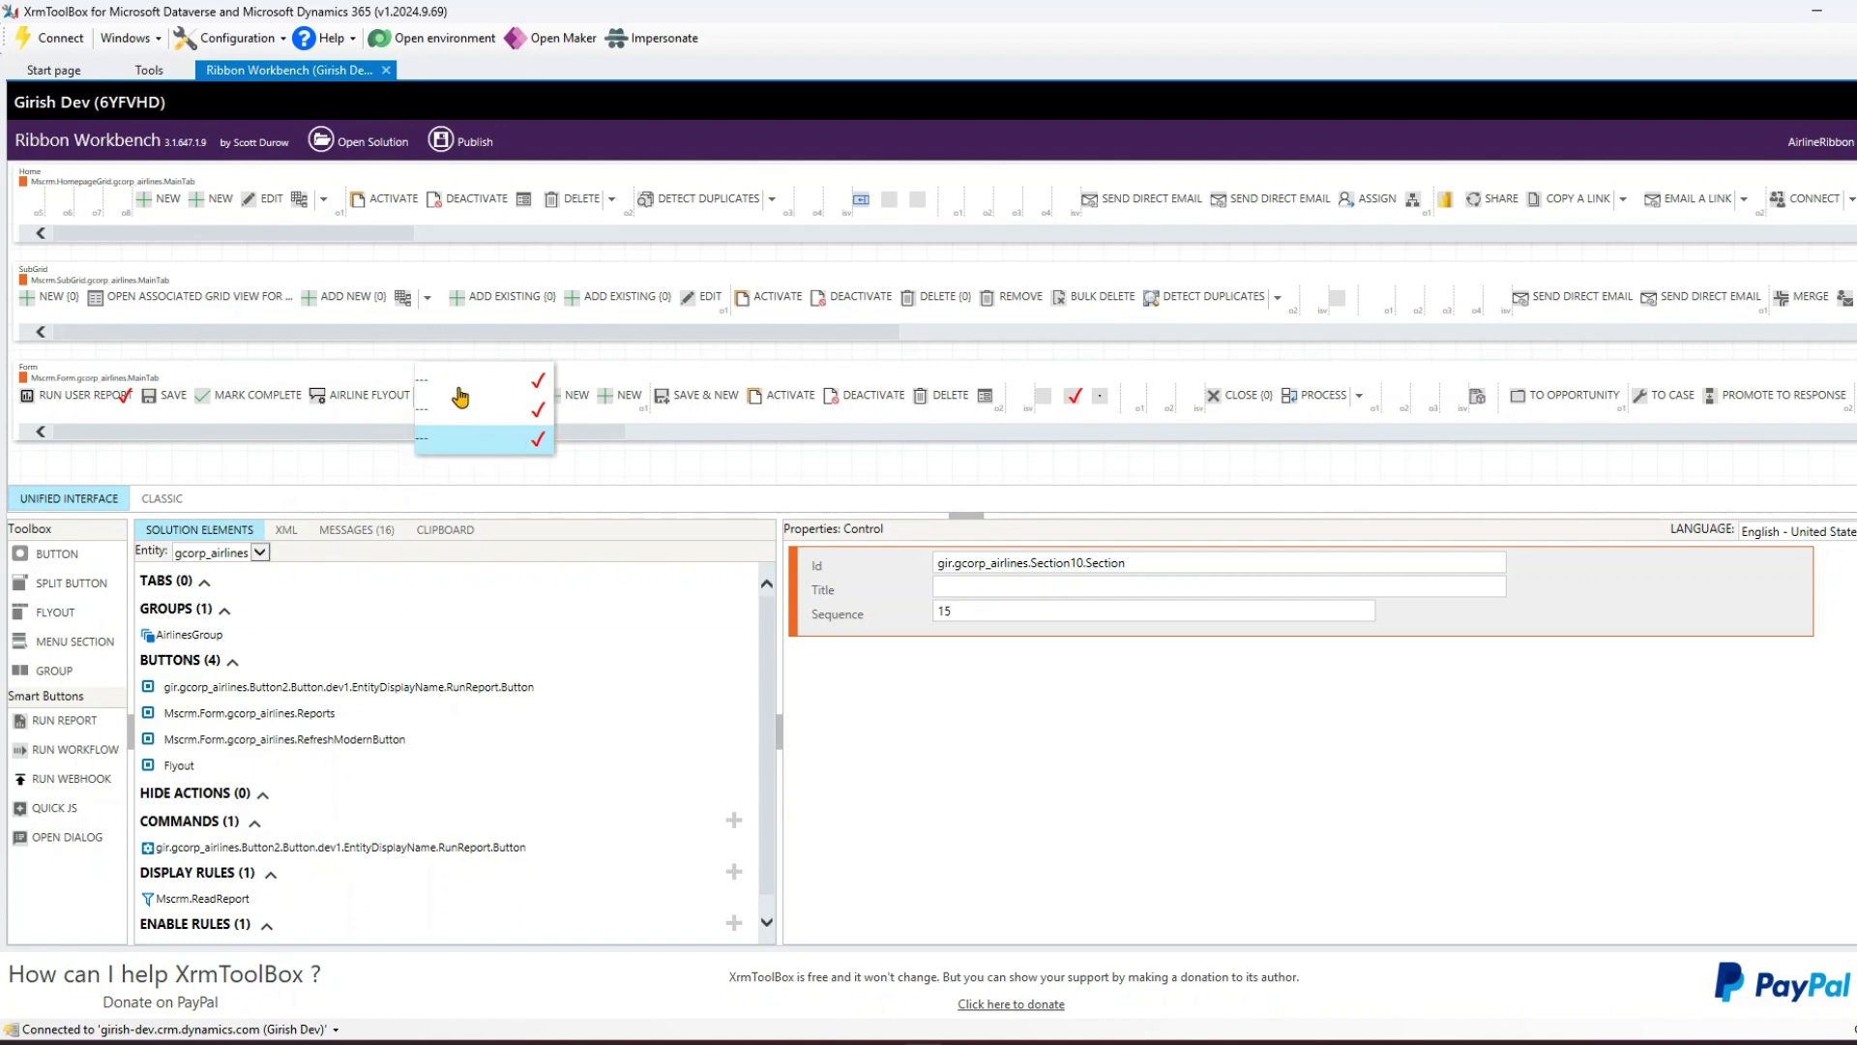
Set both the Id and the title of the flyout's first menu section to Catering
left_click(452, 385)
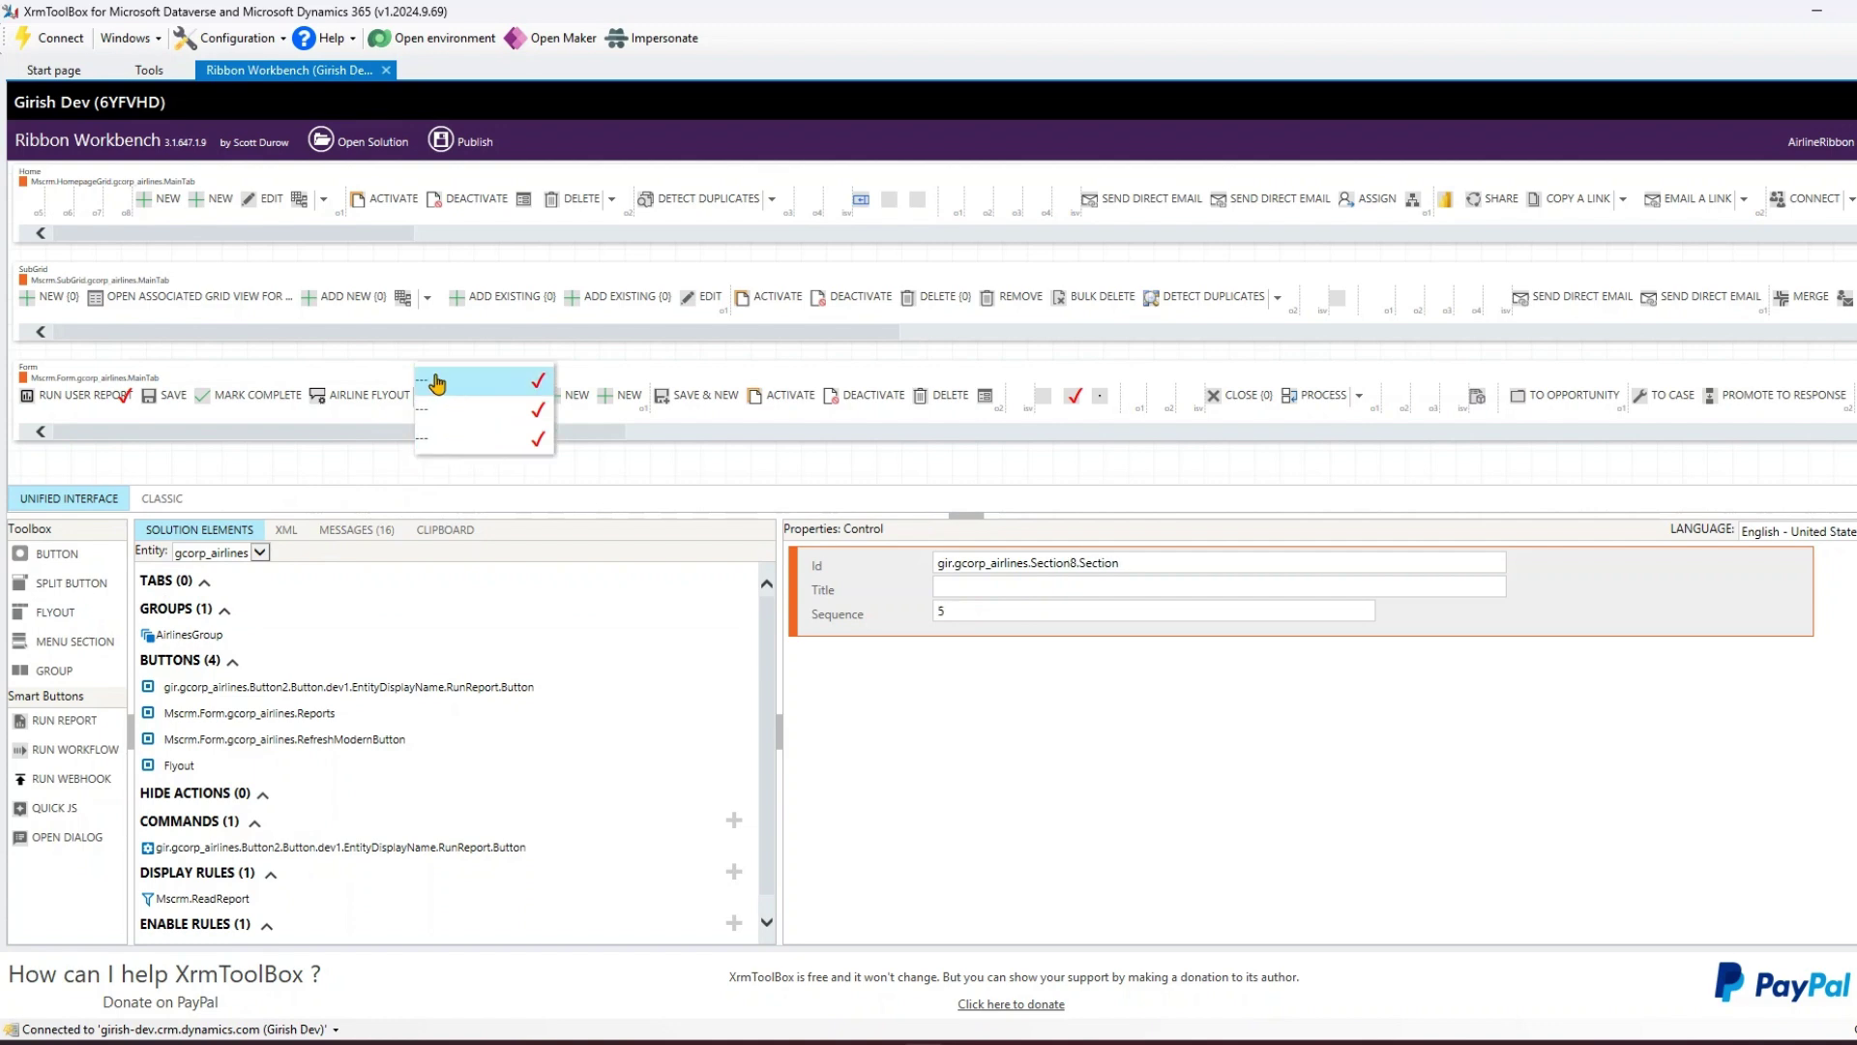
key("ctrl+a")
type("C")
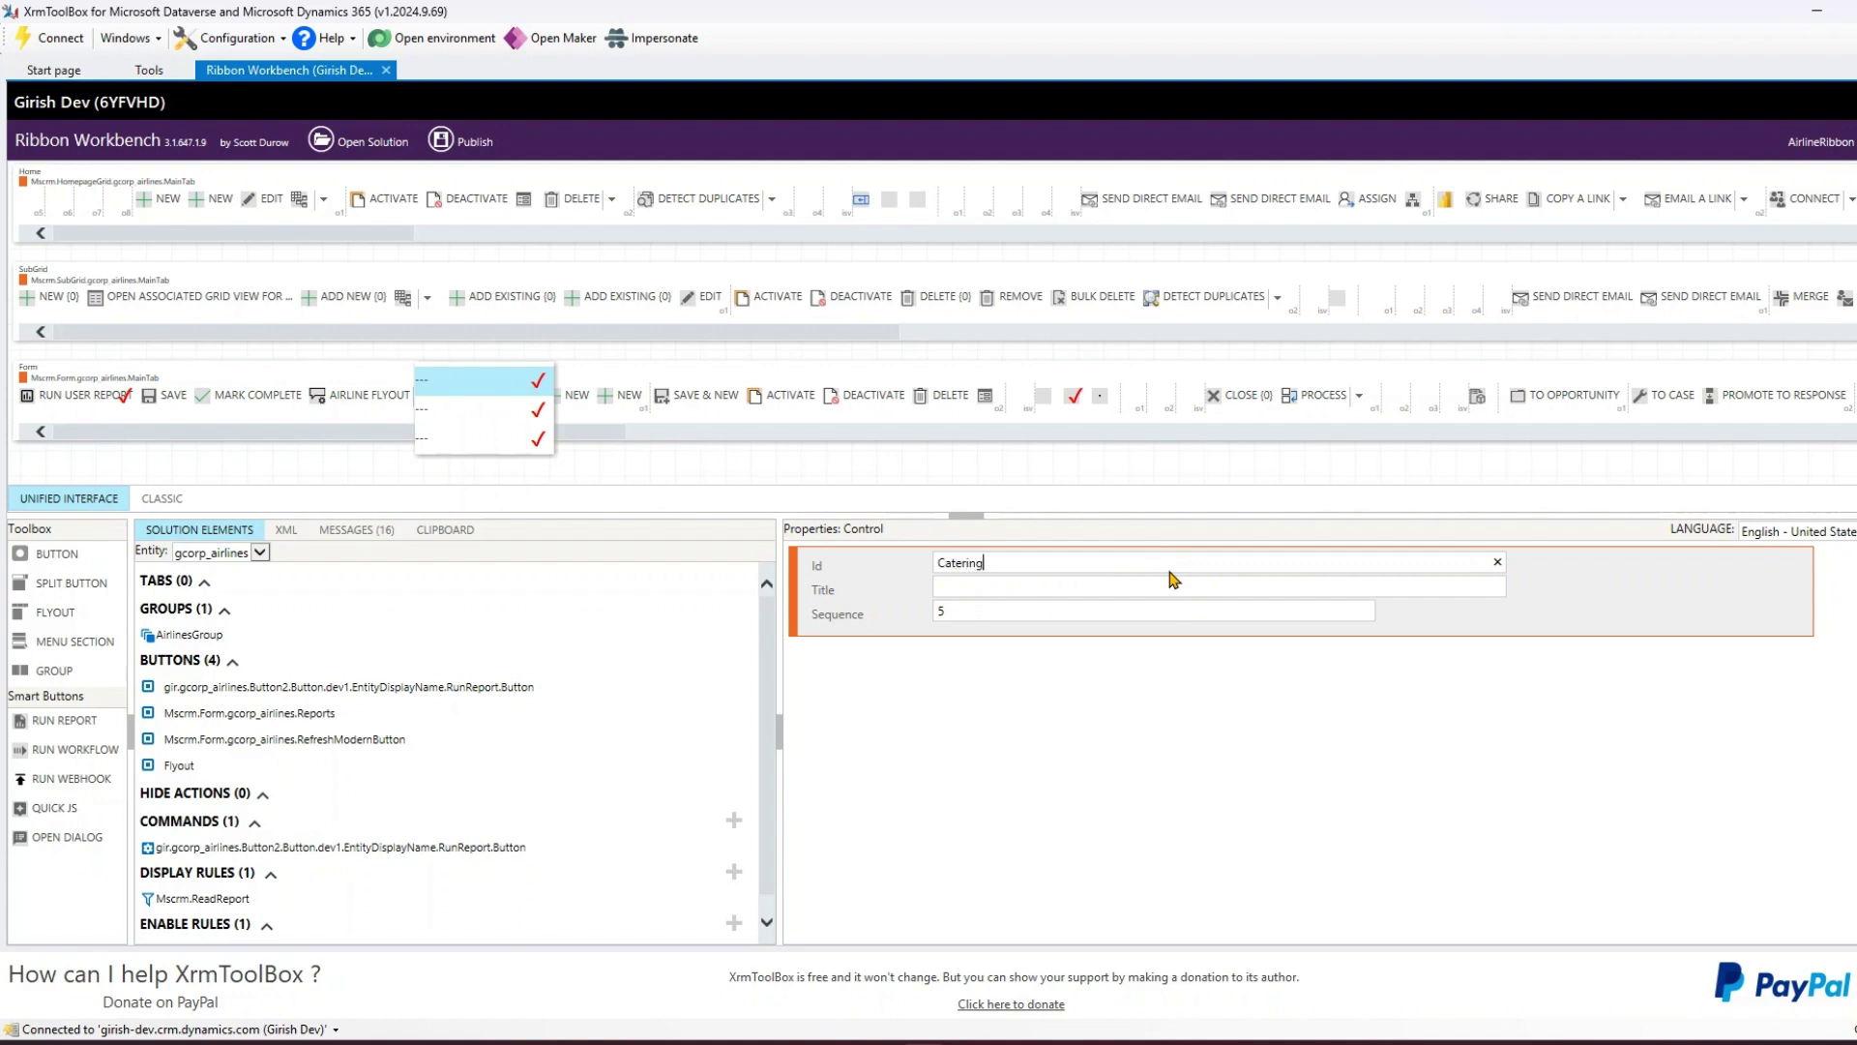
left_click(944, 588)
type("Catering")
Set both the Id and the title of the flyout's second menu section to Fees
left_click(445, 414)
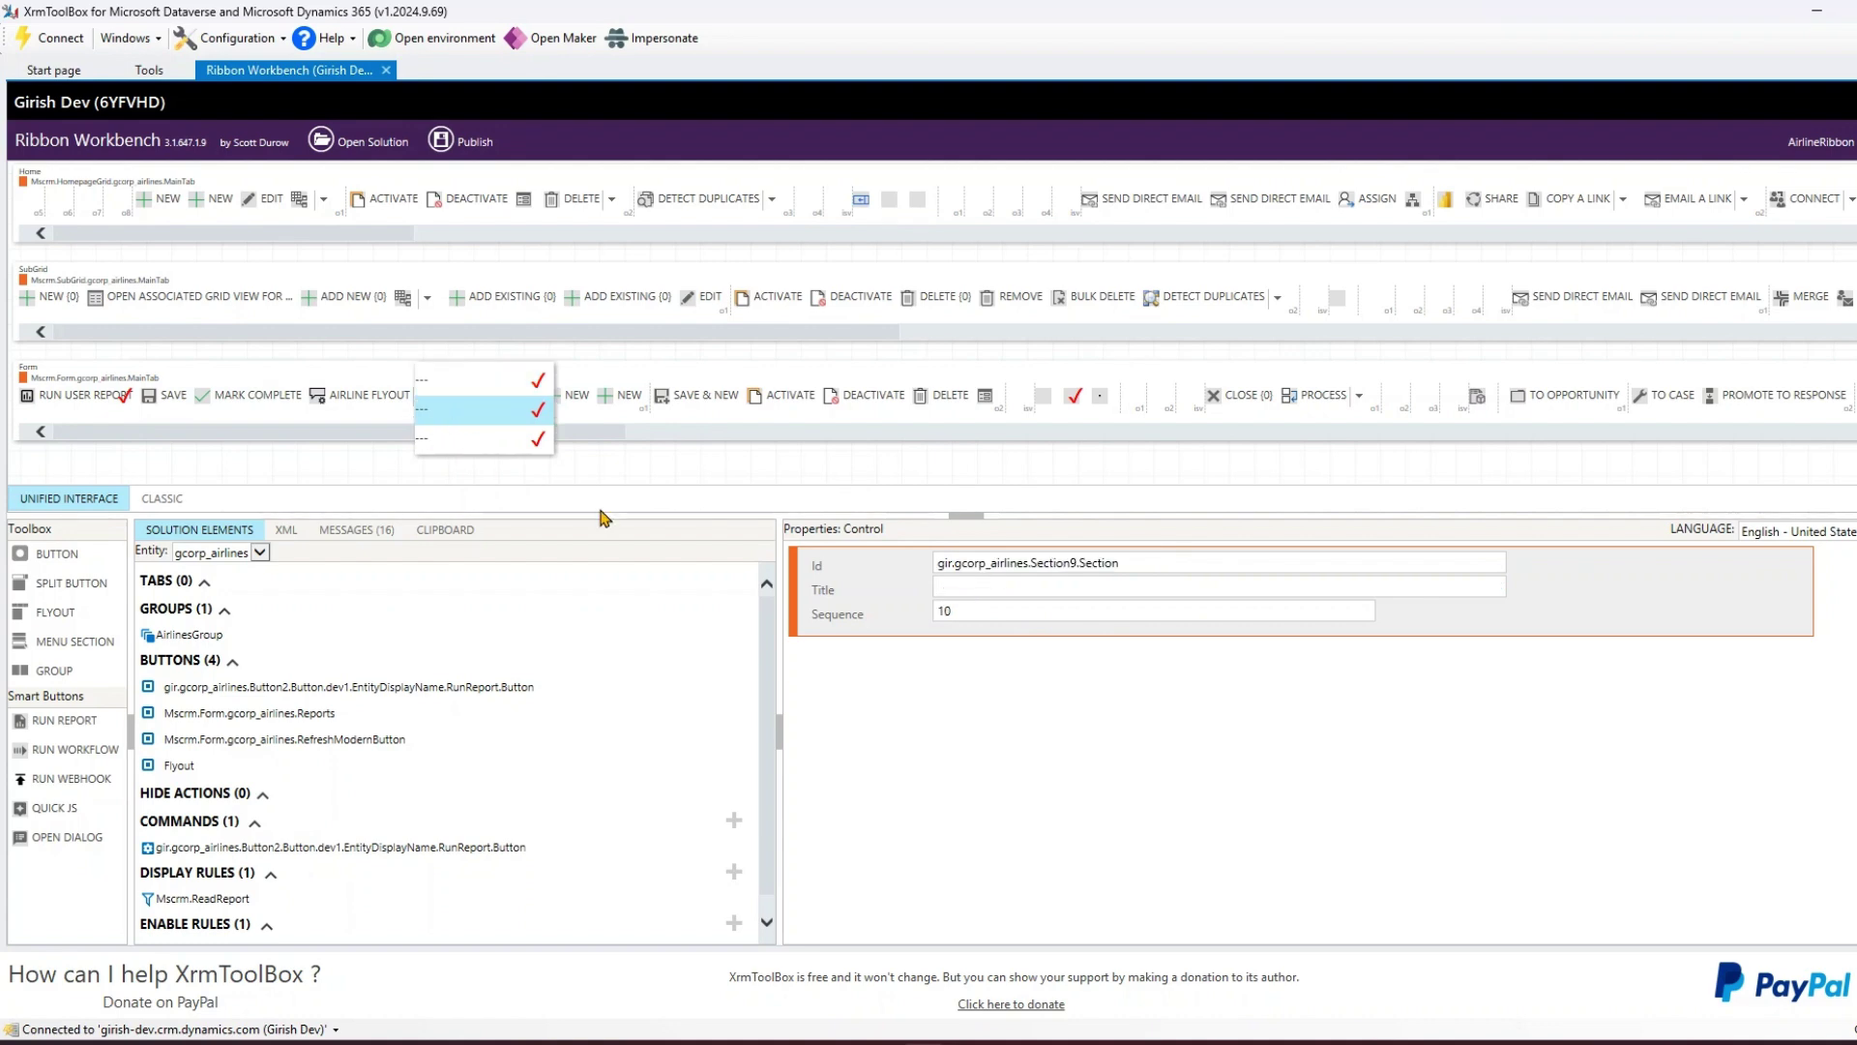
triple_click(1133, 561)
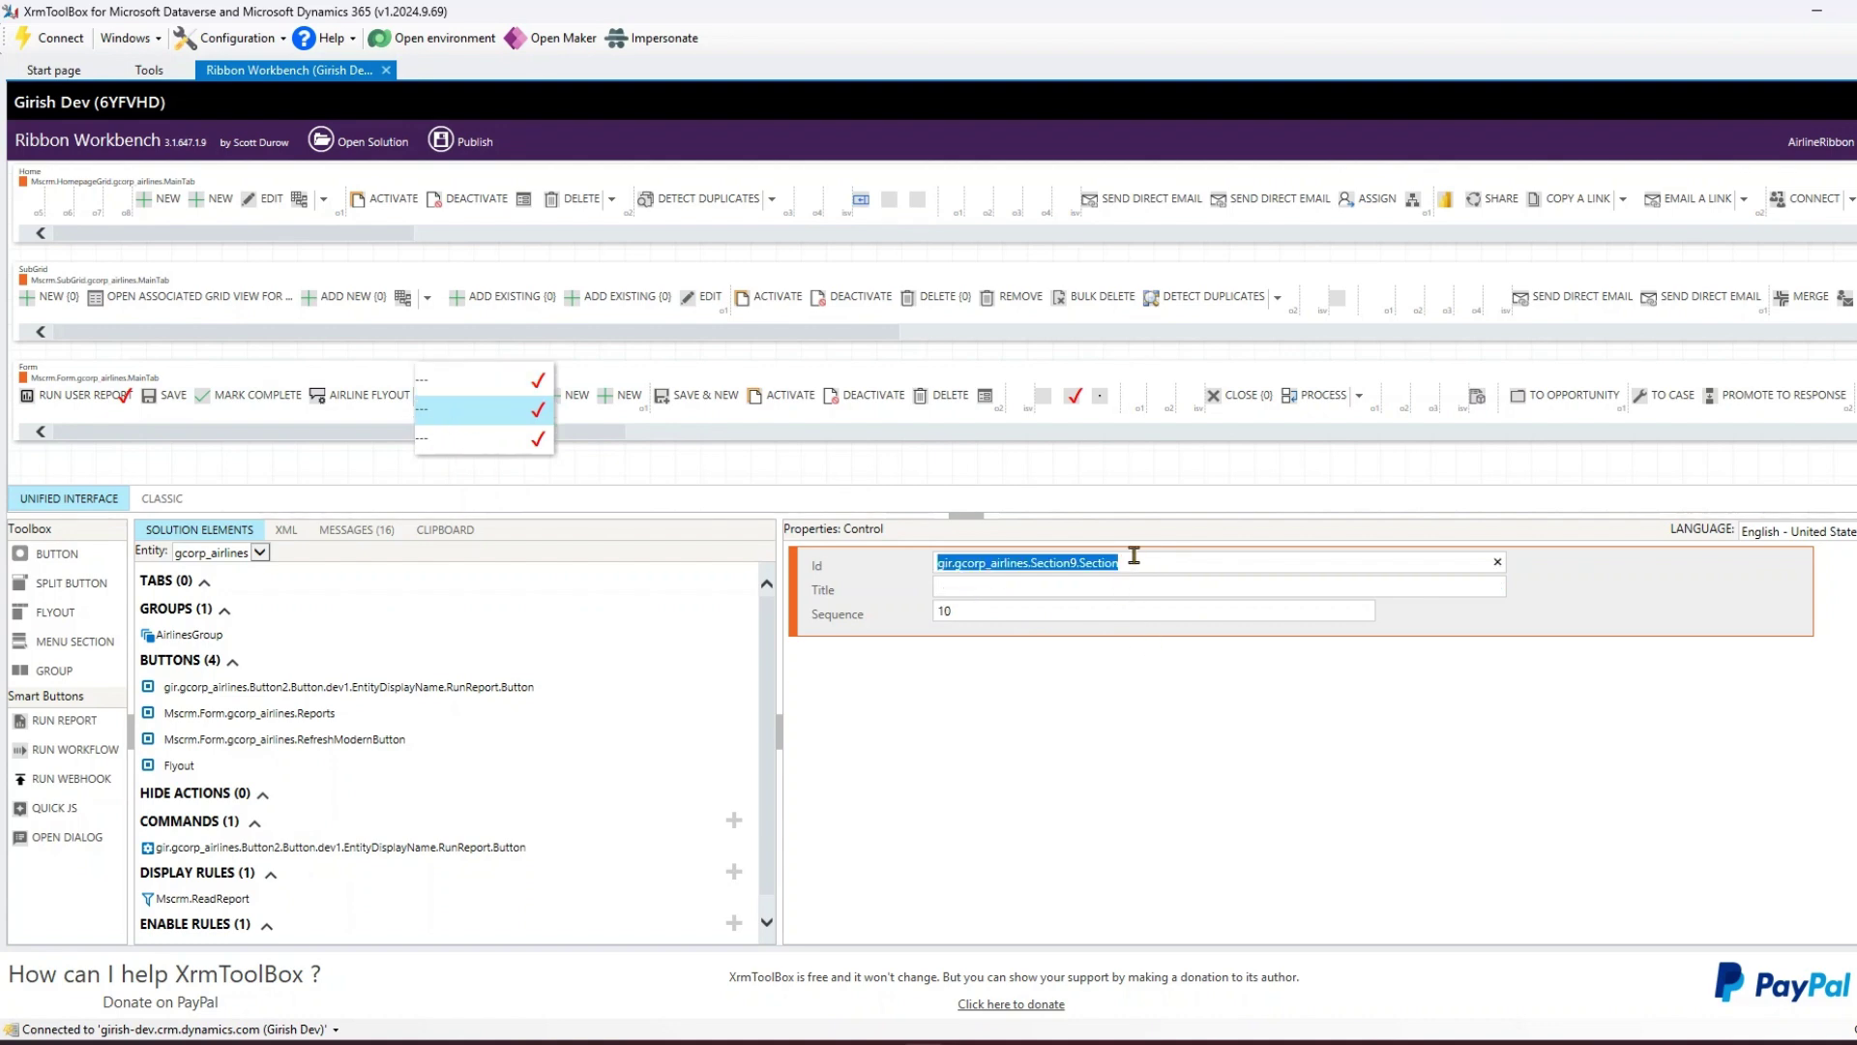
type("Fees")
double_click(1134, 554)
key("ctrl+c")
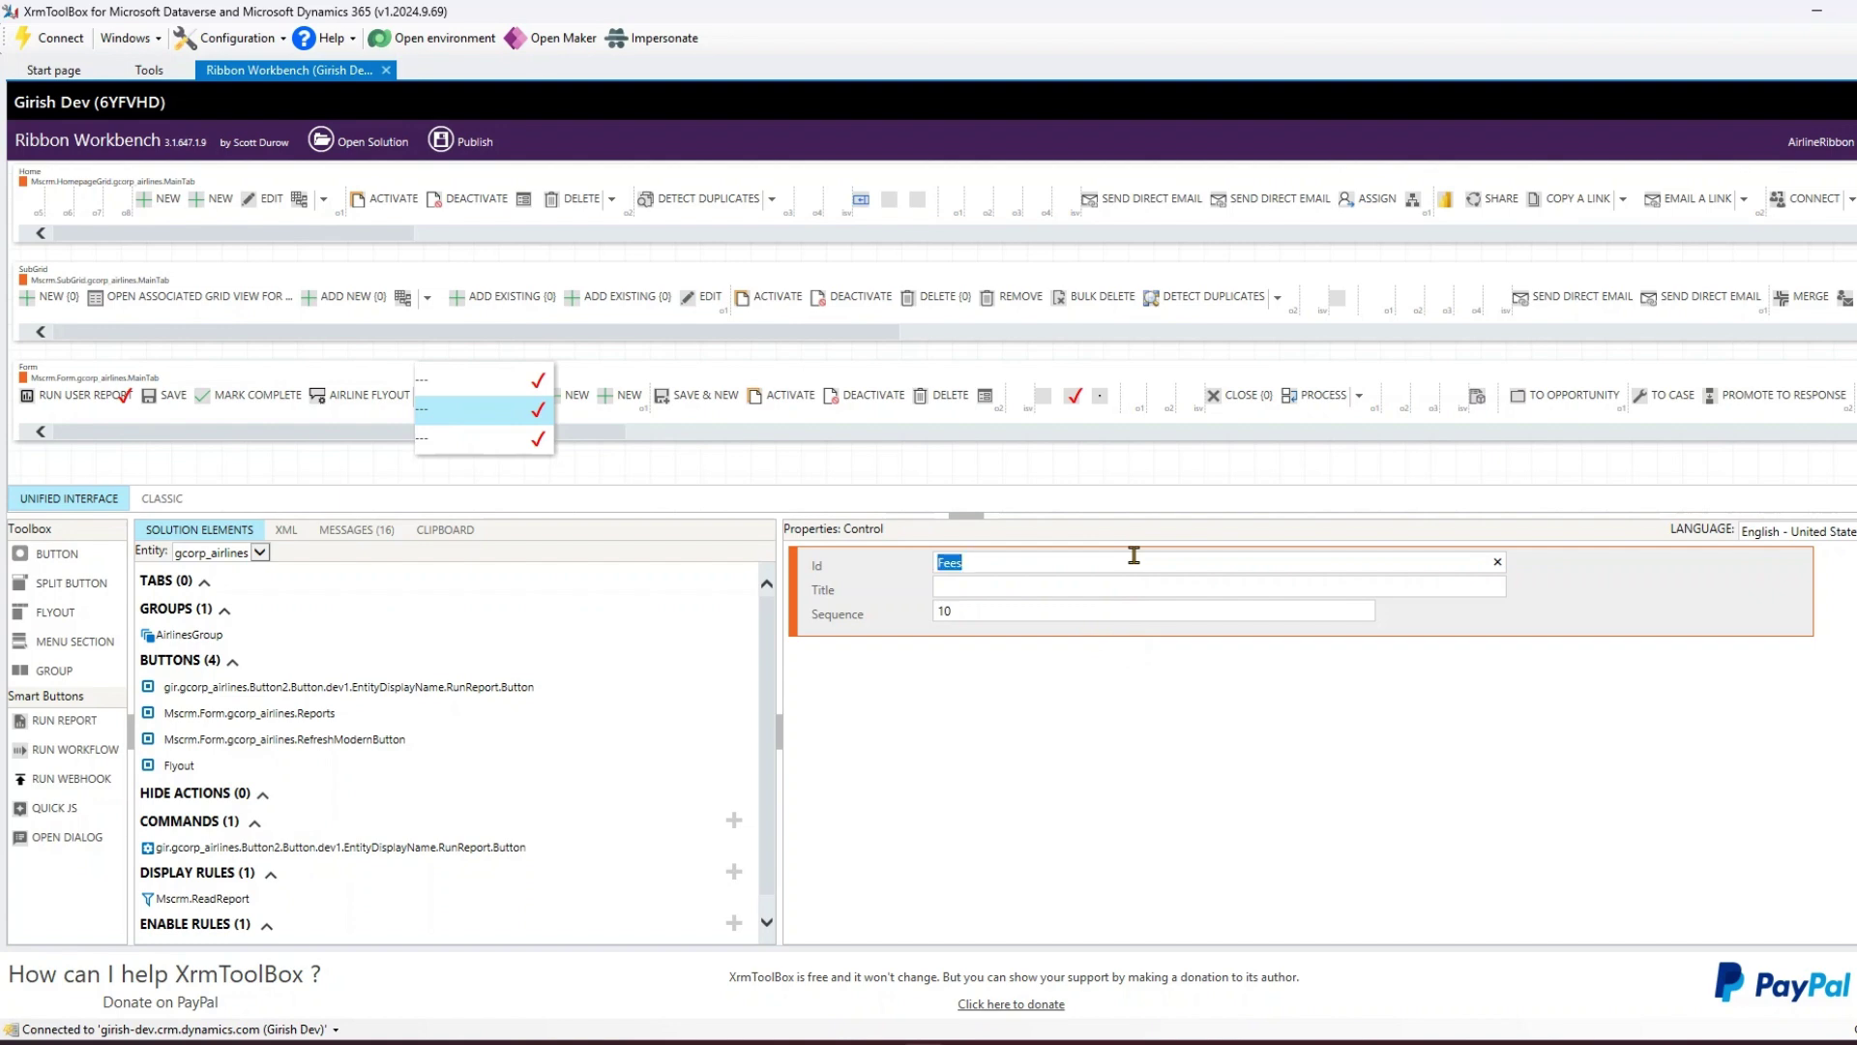
left_click(1048, 580)
key("ctrl+v")
Set both the Id and the title of the flyout's third menu section to Seating
left_click(499, 441)
triple_click(1030, 564)
type("Se")
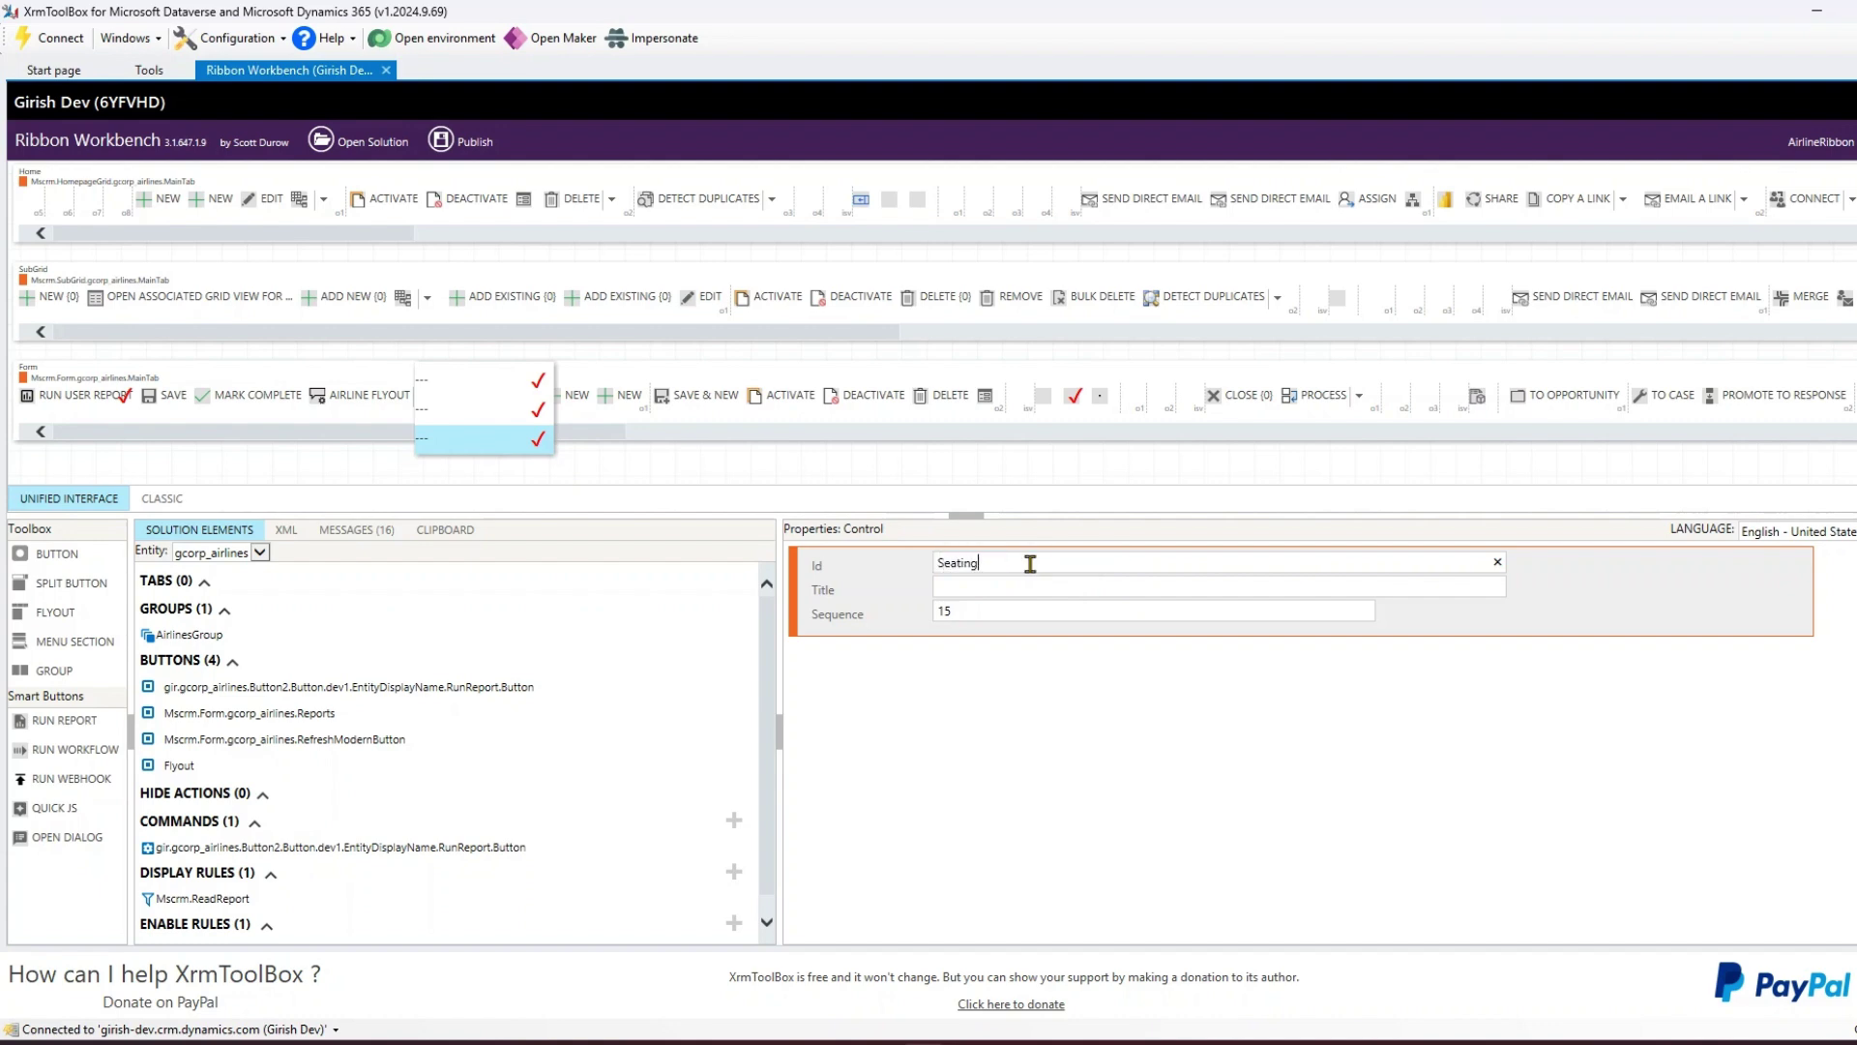
triple_click(989, 561)
key("ctrl+c")
left_click(967, 586)
key("ctrl+v")
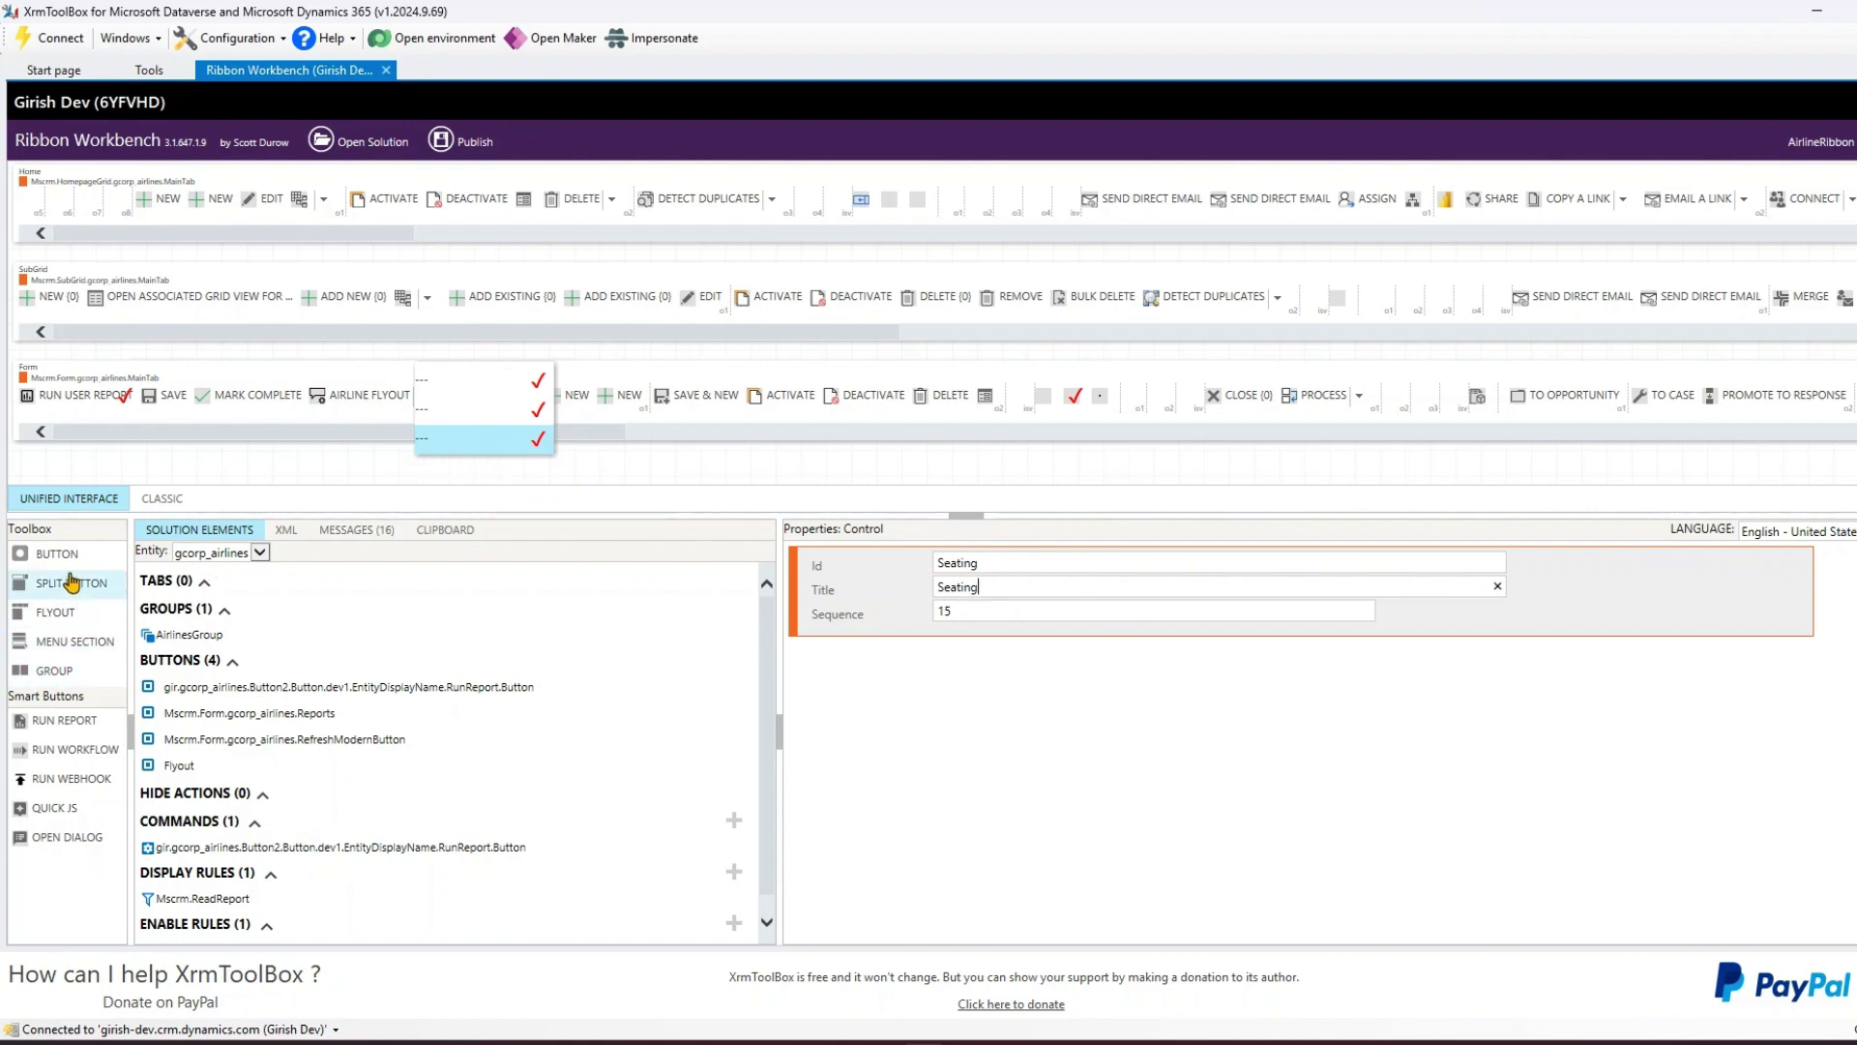
Add two buttons to the Airline Flyout directly below the Catering section
left_click_drag(73, 558, 482, 400)
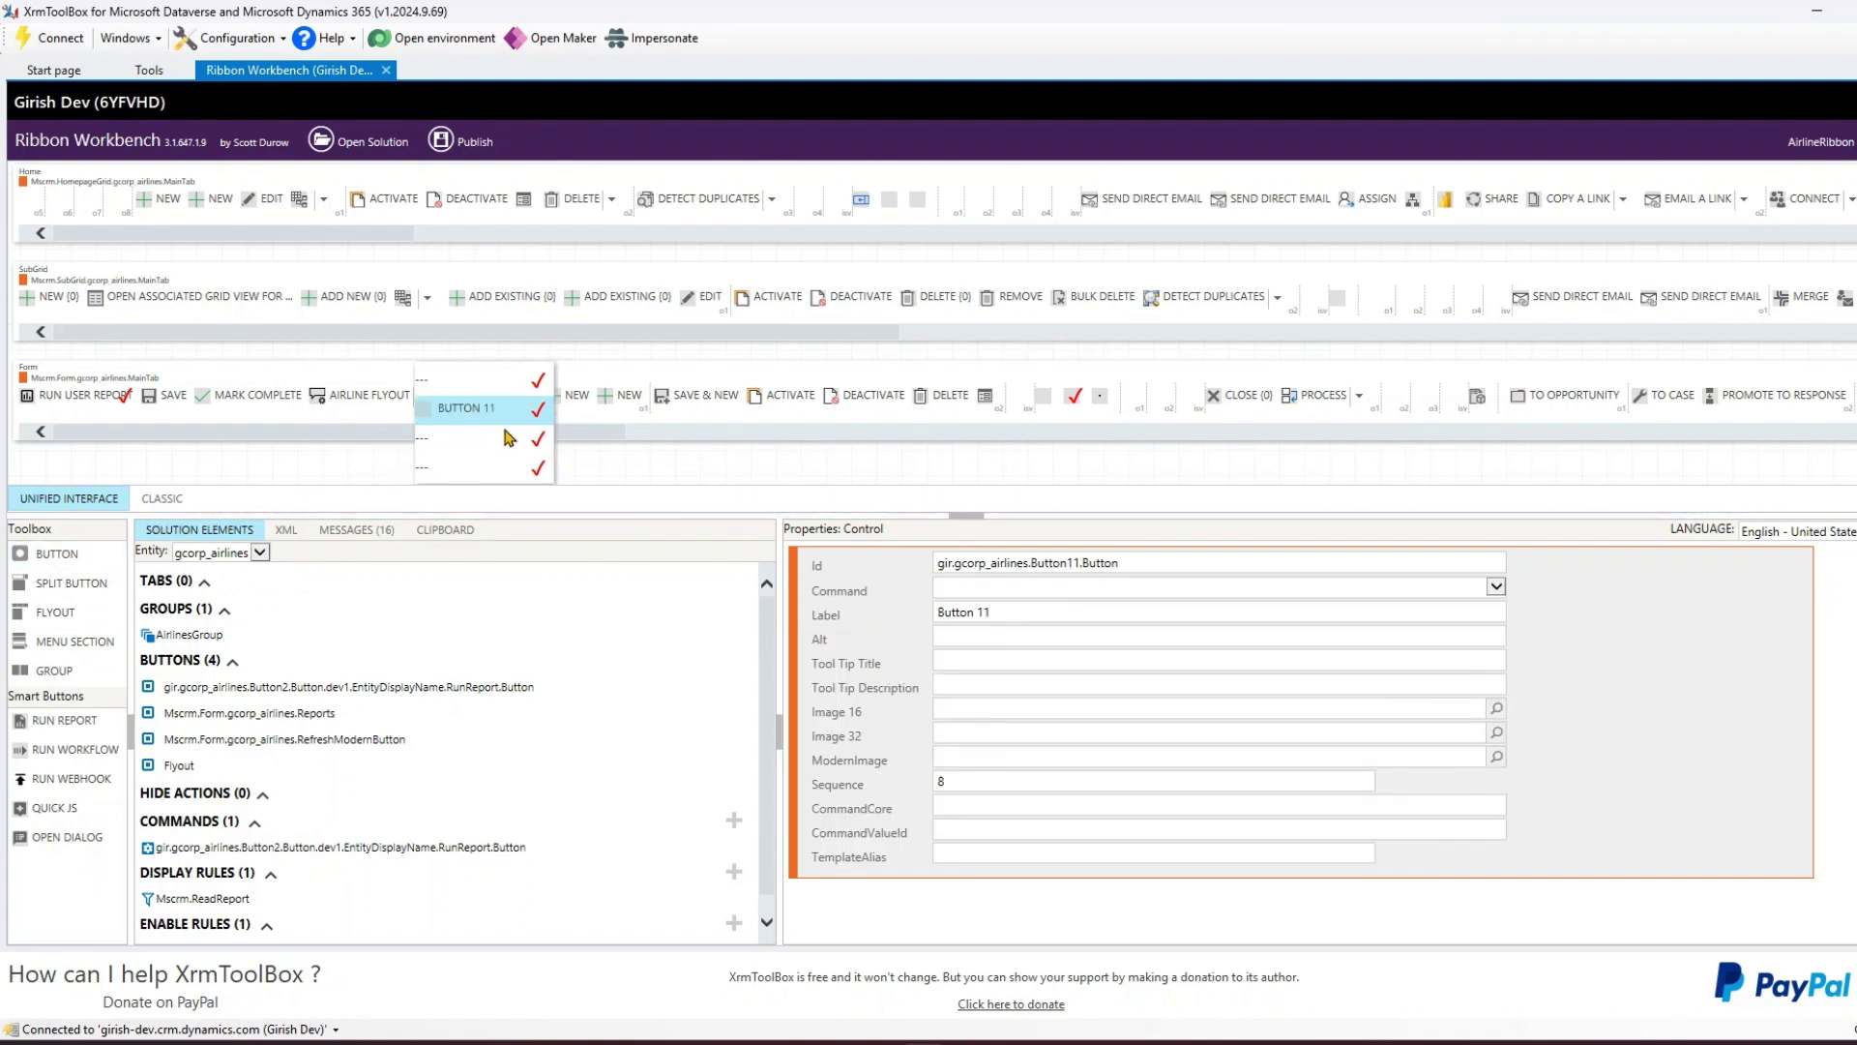
left_click_drag(58, 558, 483, 439)
left_click(468, 380)
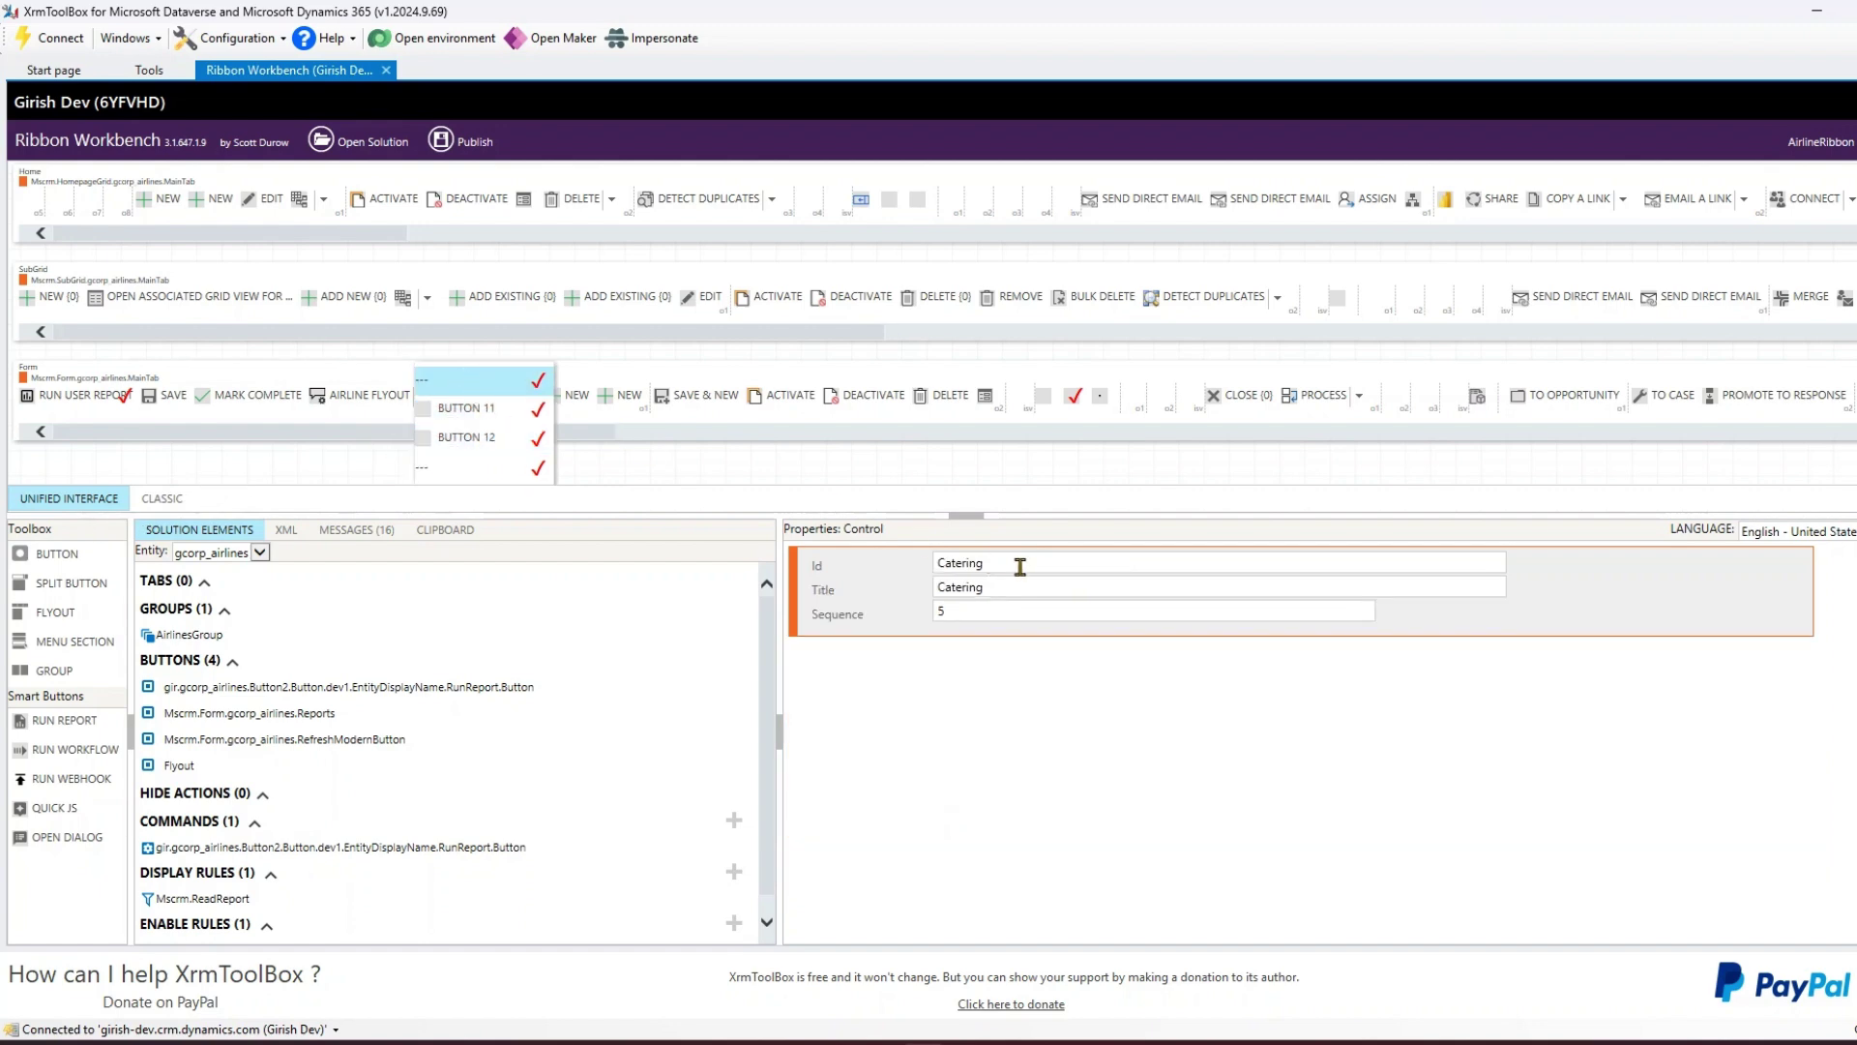
Label the first button under Catering Diet Preference and set its Id to DietPreference
left_click(445, 406)
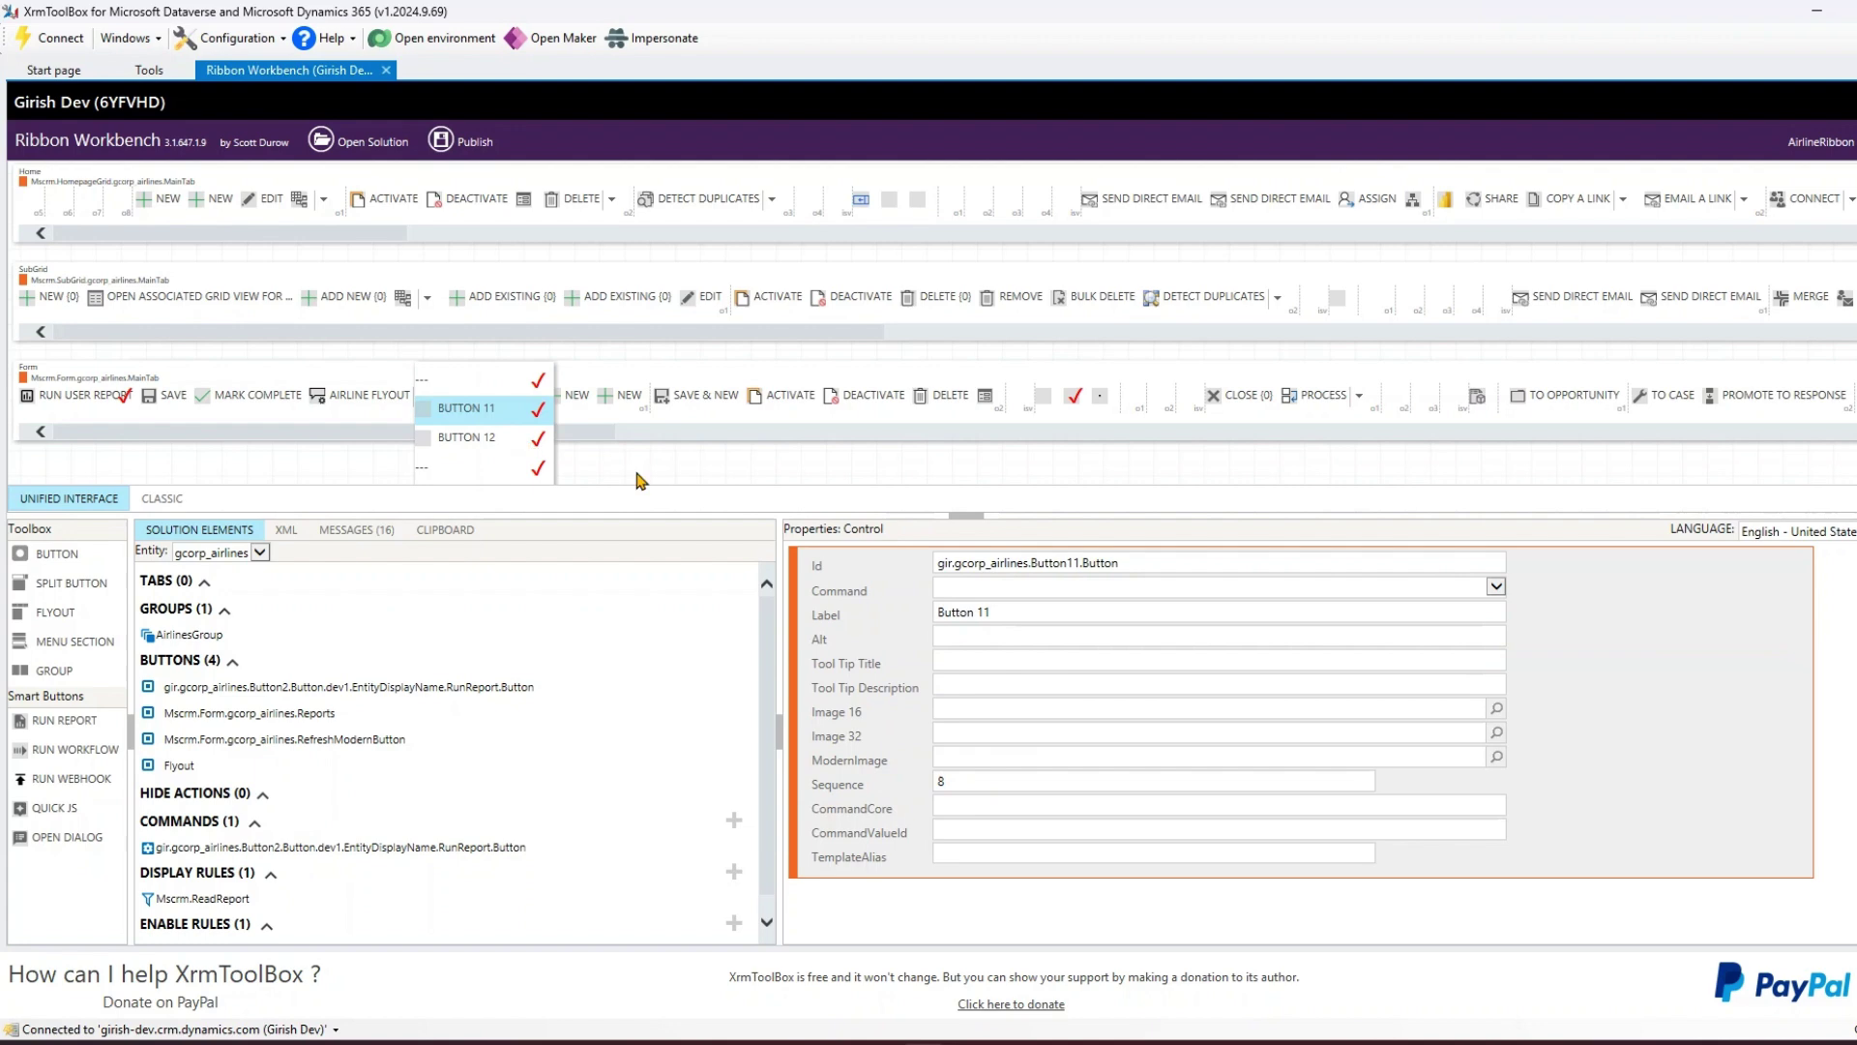
triple_click(1005, 615)
type("Diet Preference")
left_click_drag(1152, 568, 810, 584)
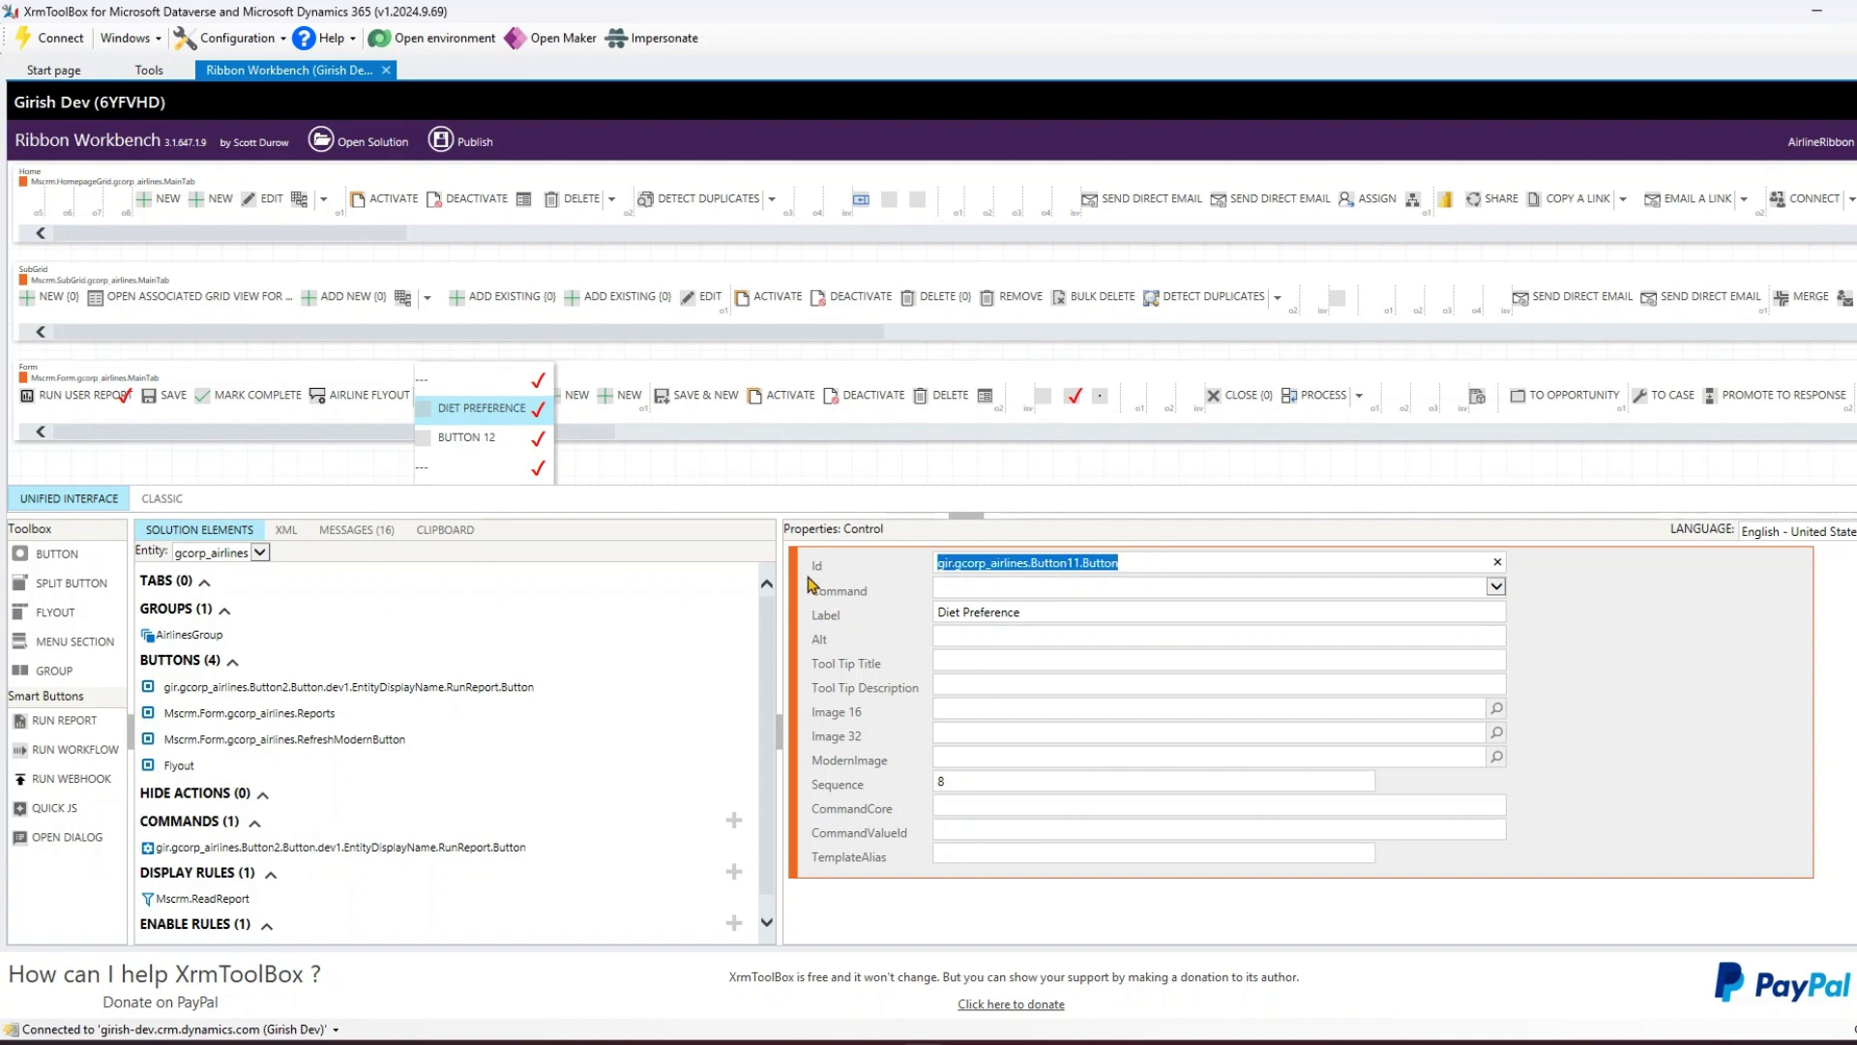
type("DietPreference")
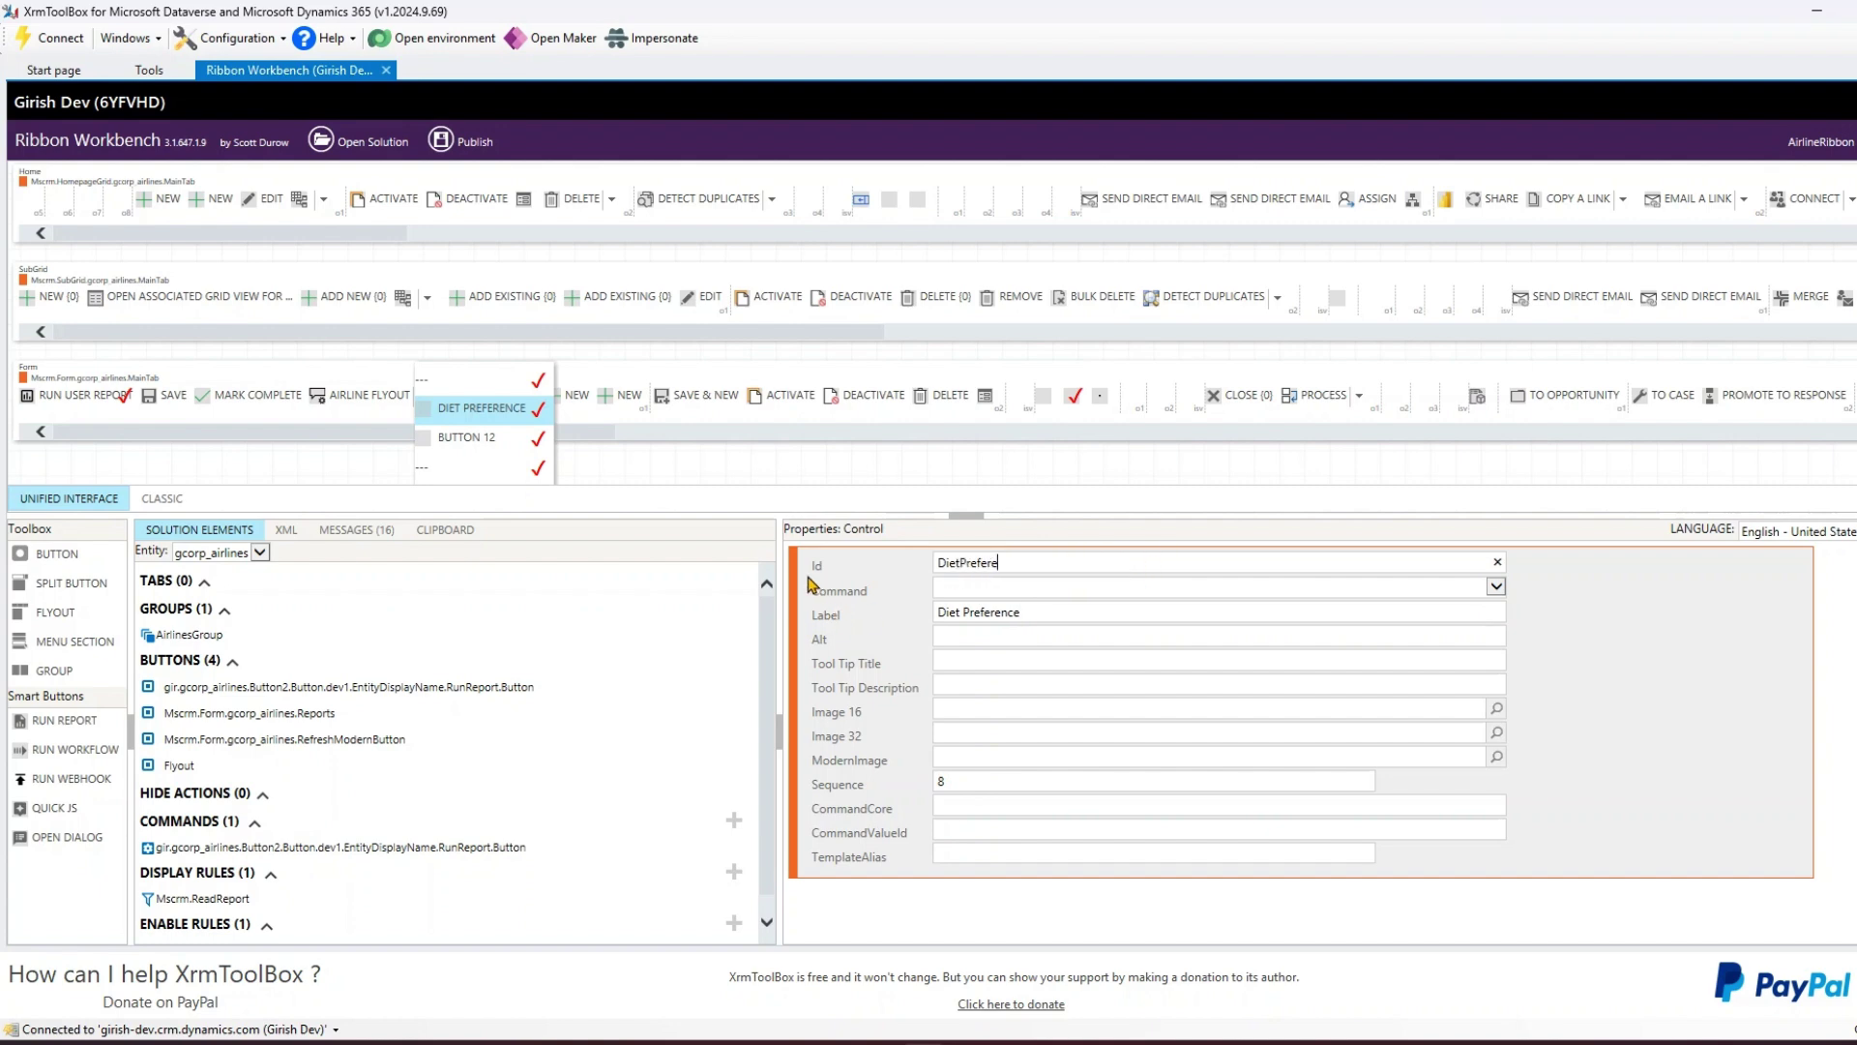
left_click(476, 440)
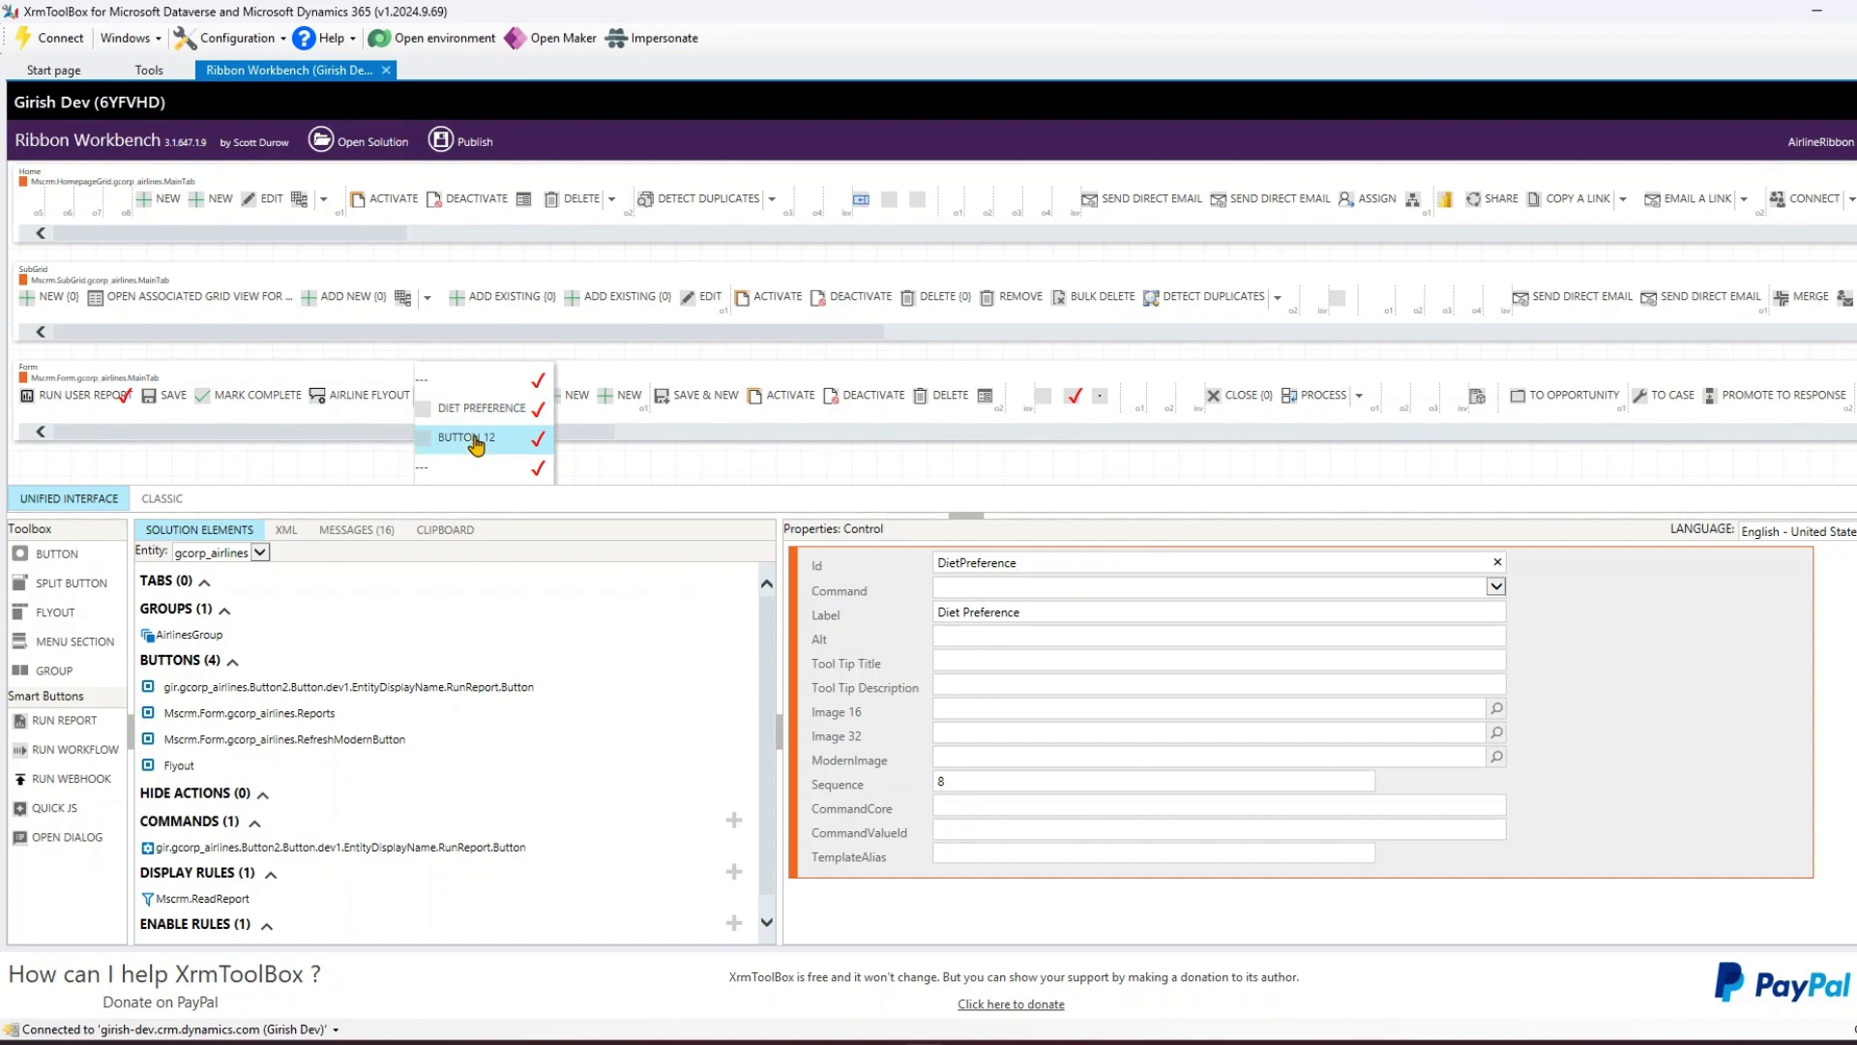
left_click(489, 413)
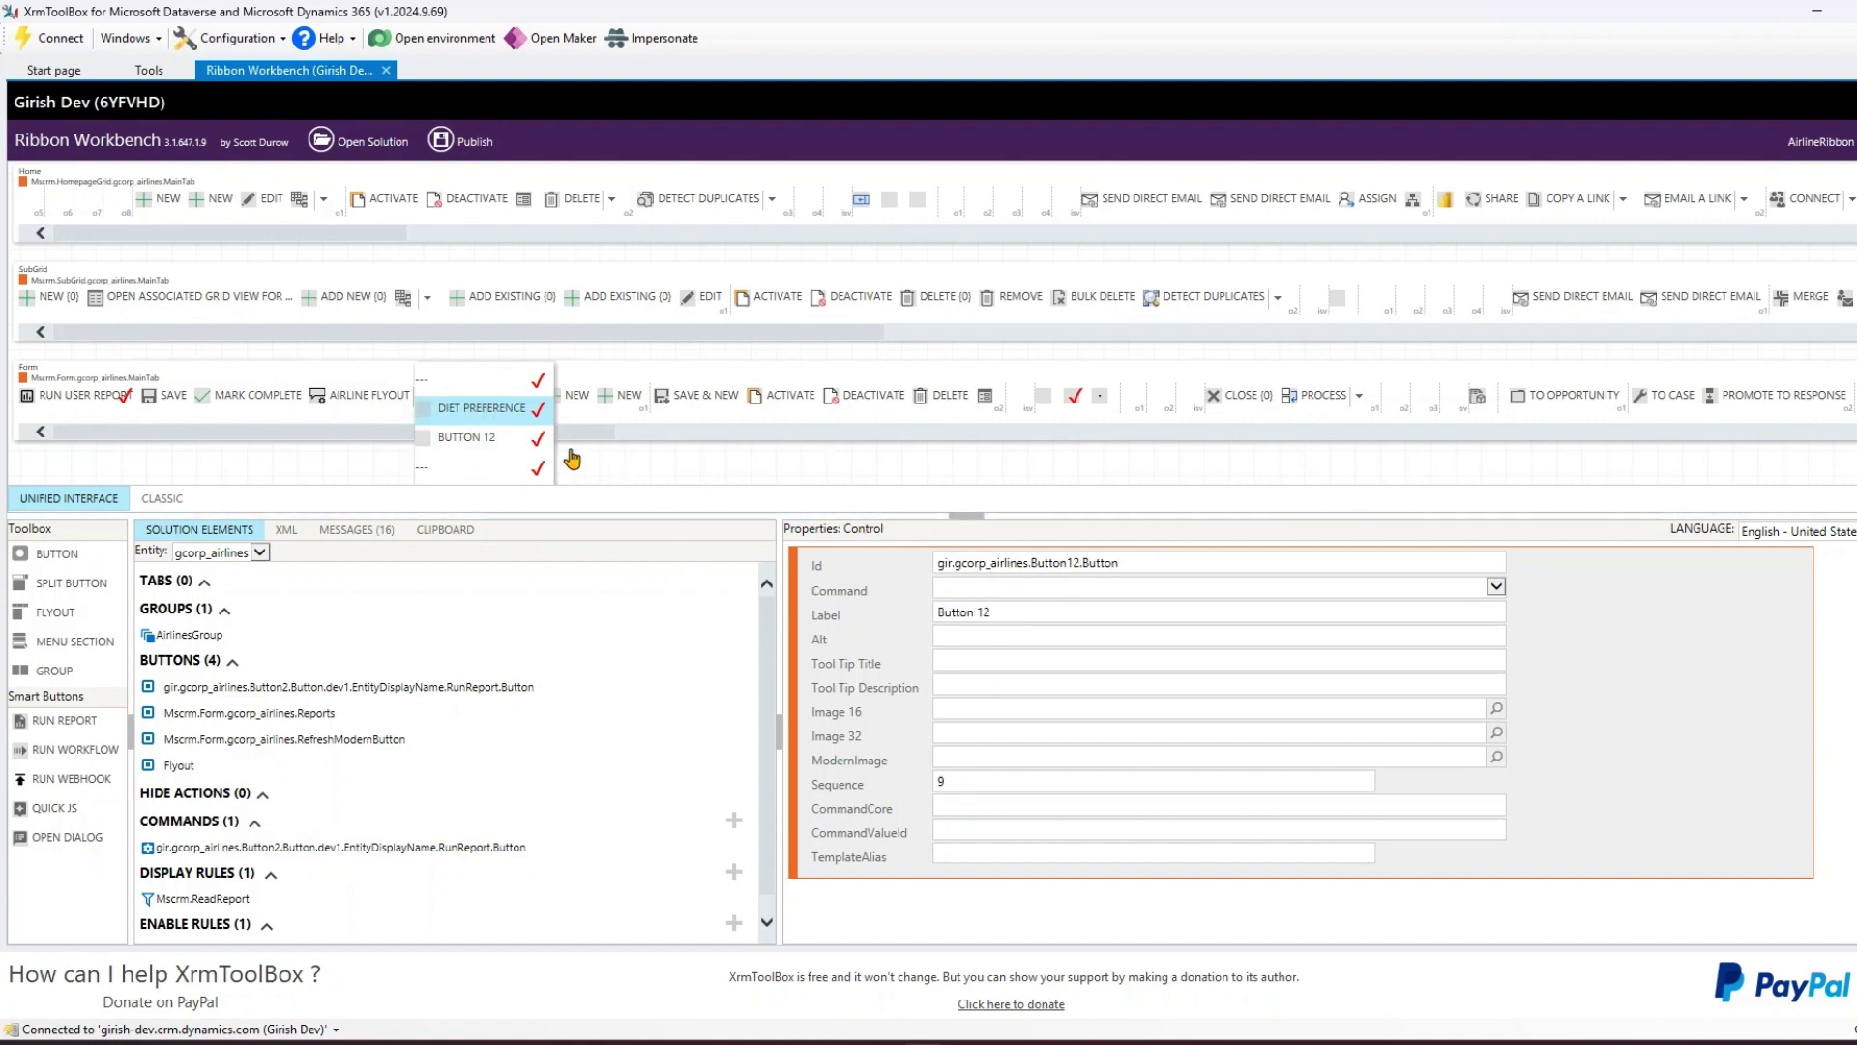
Set the Diet Preference button's Image 32 to Activities/Images/SaveAsDraft32.png and its ModernImage to ActivityFeedsConfig.svg
left_click(972, 736)
left_click(976, 753)
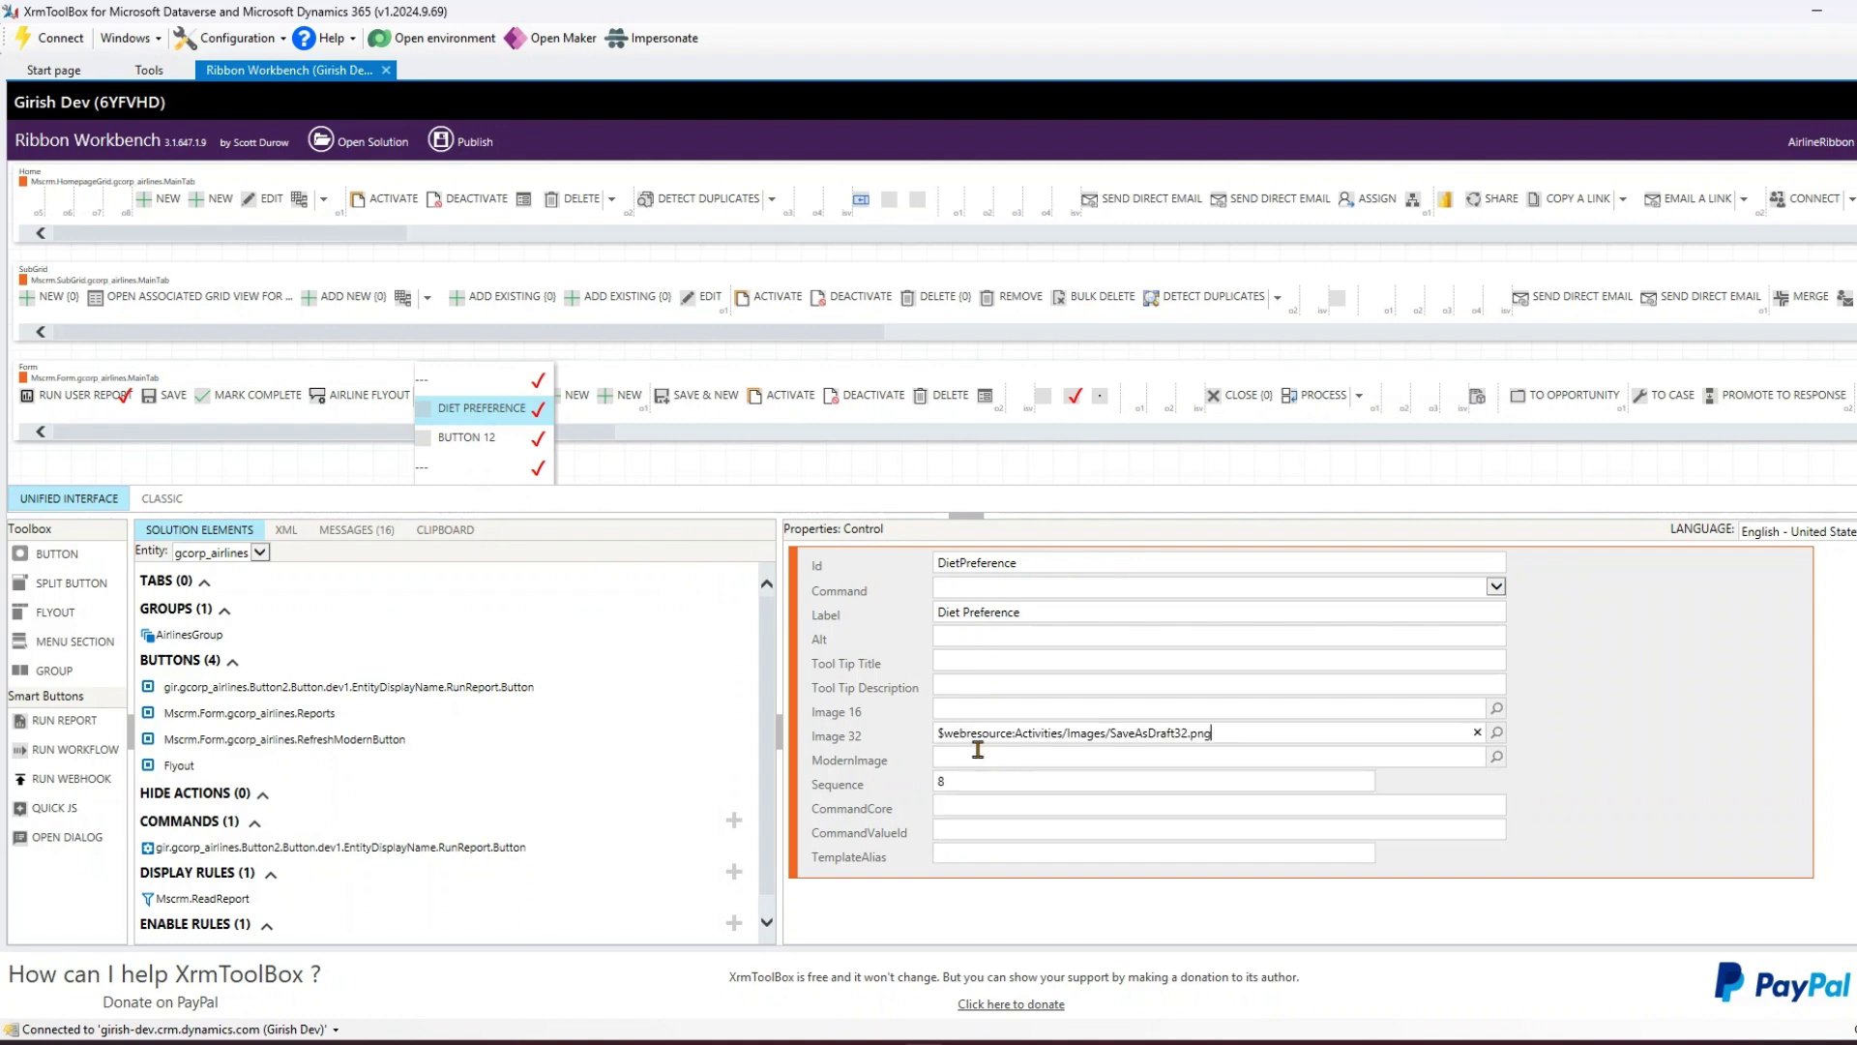
left_click(476, 436)
left_click(478, 408)
left_click(1011, 842)
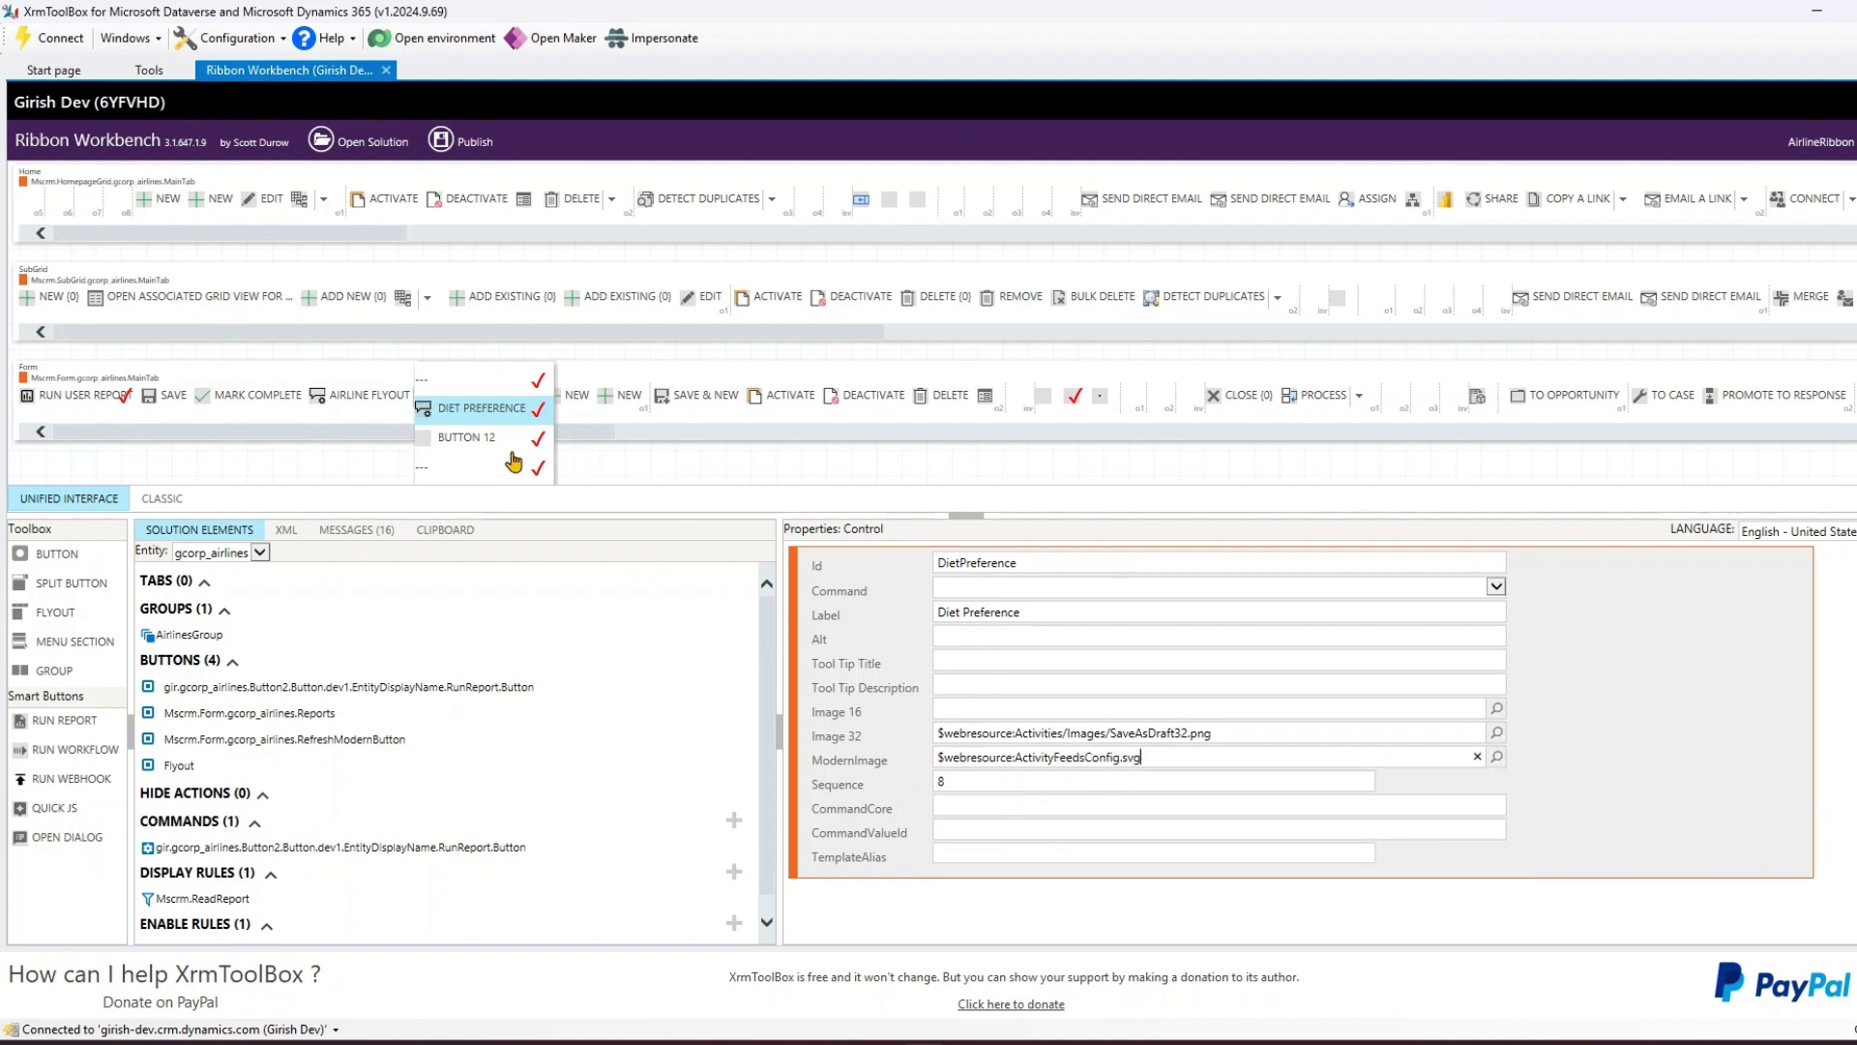
Set the ModernImage of the second button under Catering to AppCommon/_imgs/ico/16_SSF.svg
left_click(495, 437)
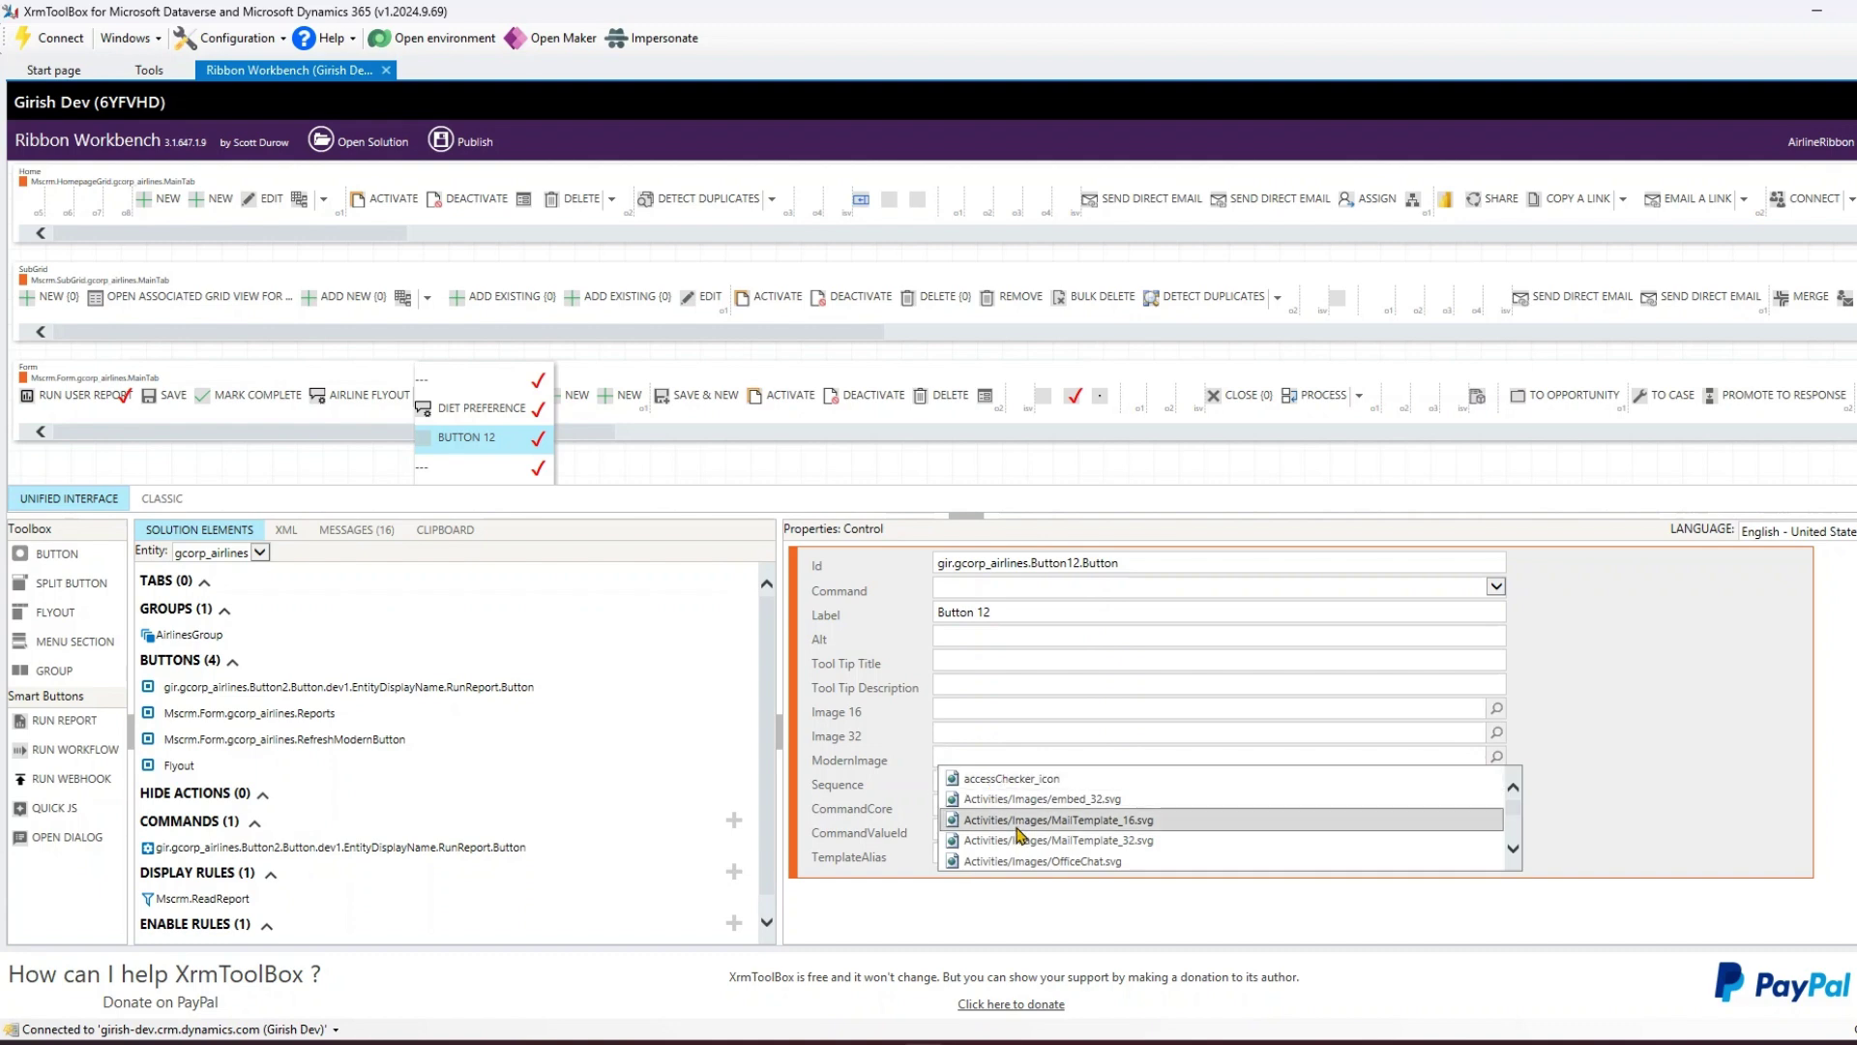
scroll(1012, 851, "down", 3)
left_click(1015, 841)
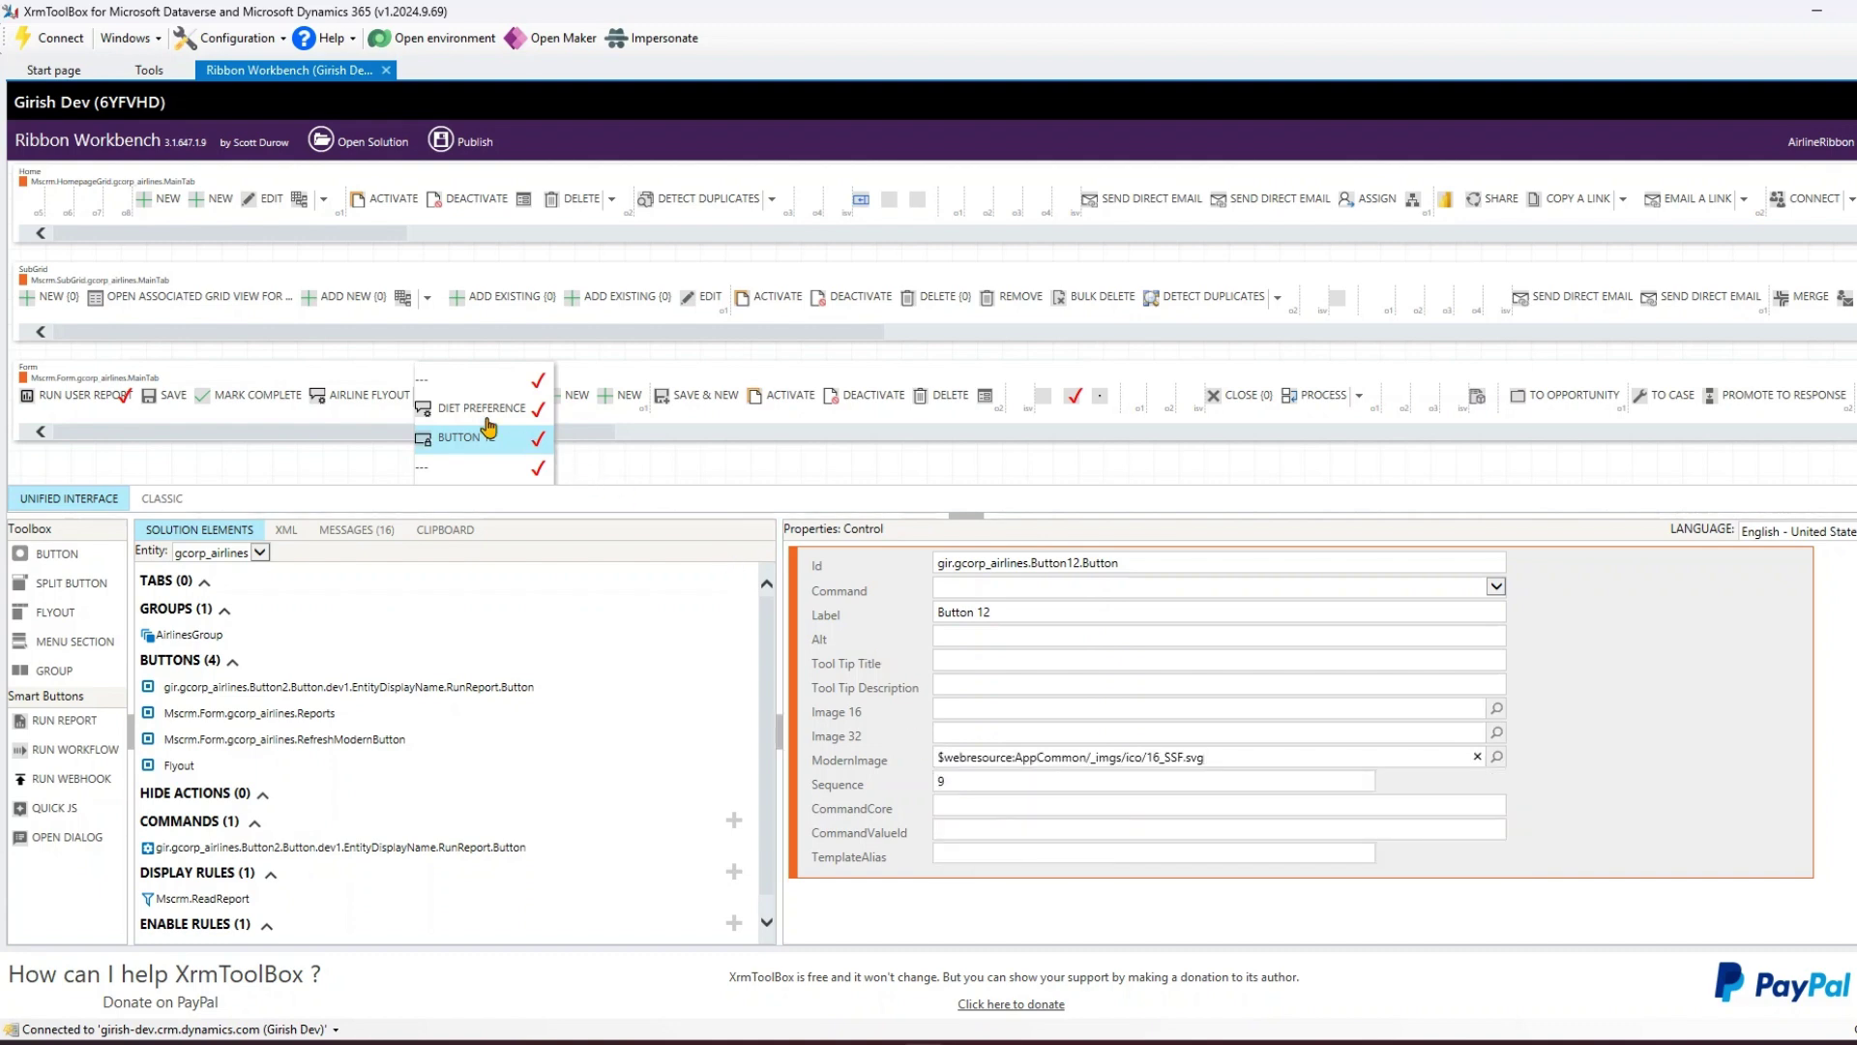
Set both the label and the Id of the second button under Catering to Allergies
left_click_drag(1019, 612, 877, 604)
type("Allergies")
key("ctrl+a")
key("ctrl+c")
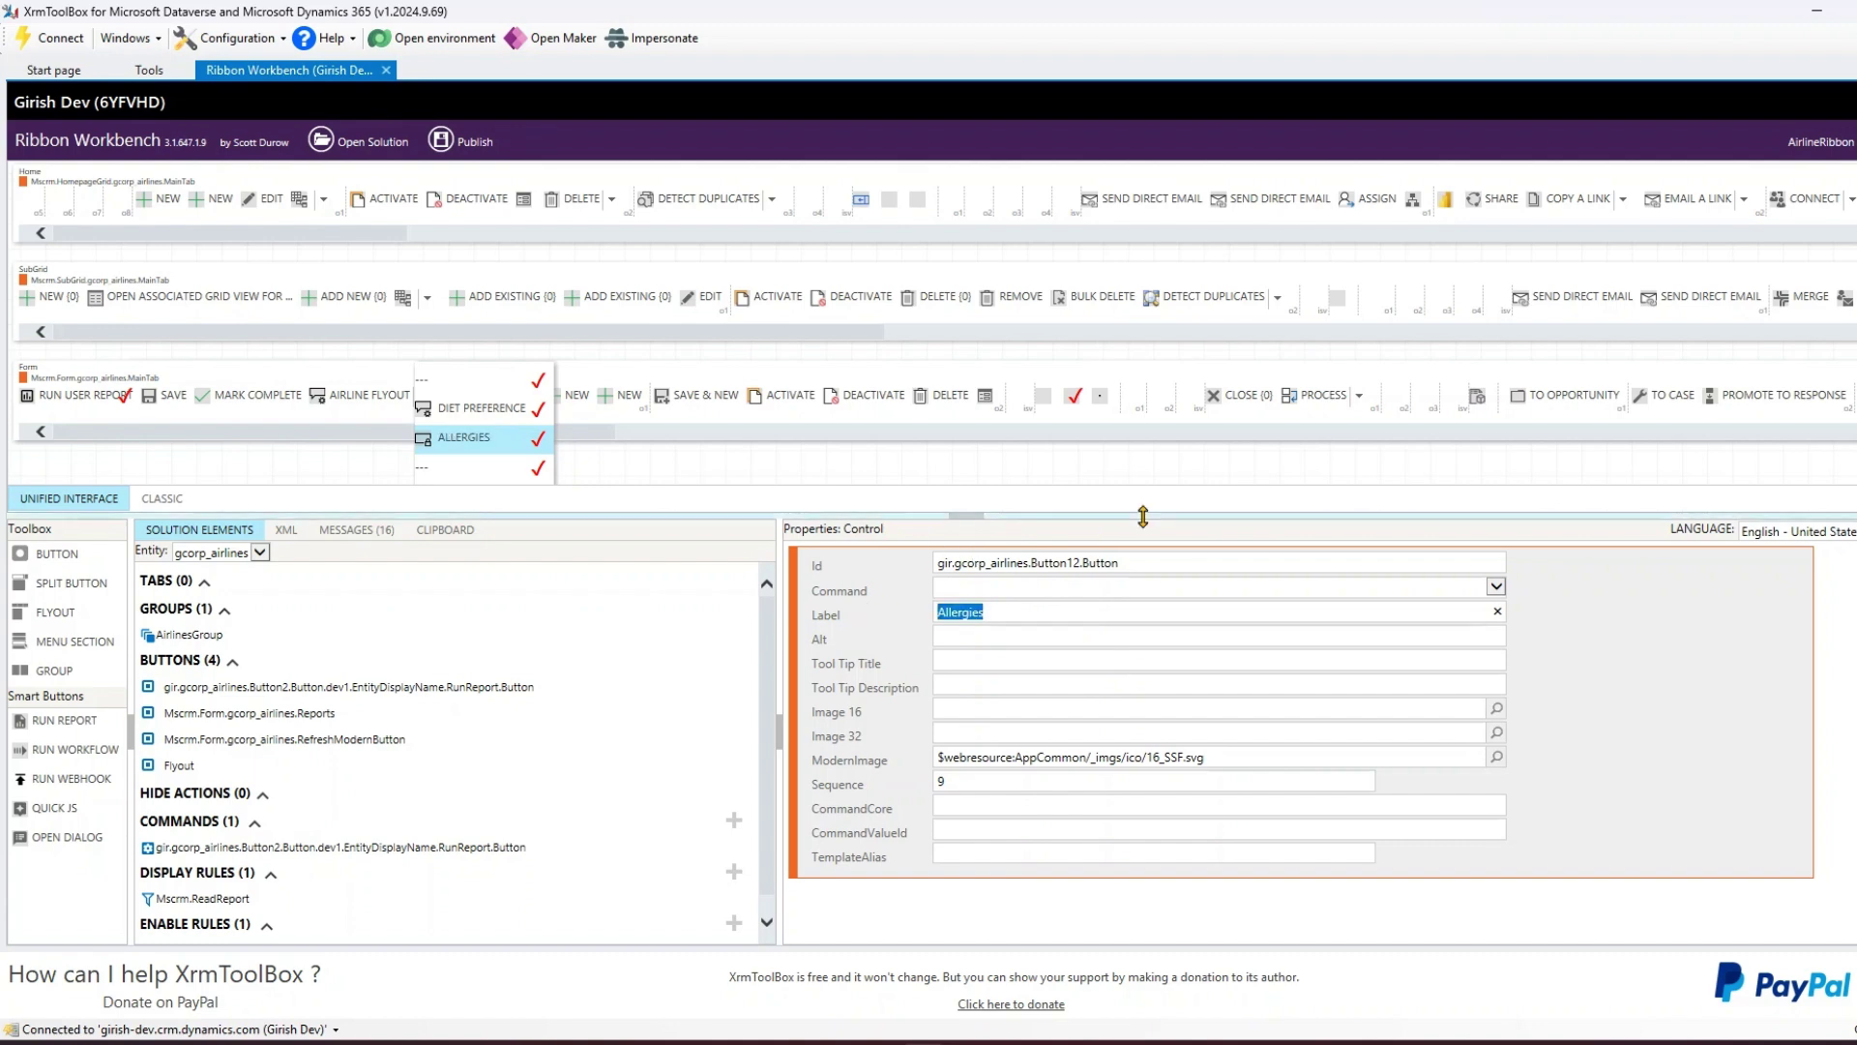
left_click(1127, 564)
key("ctrl+a")
key("ctrl+v")
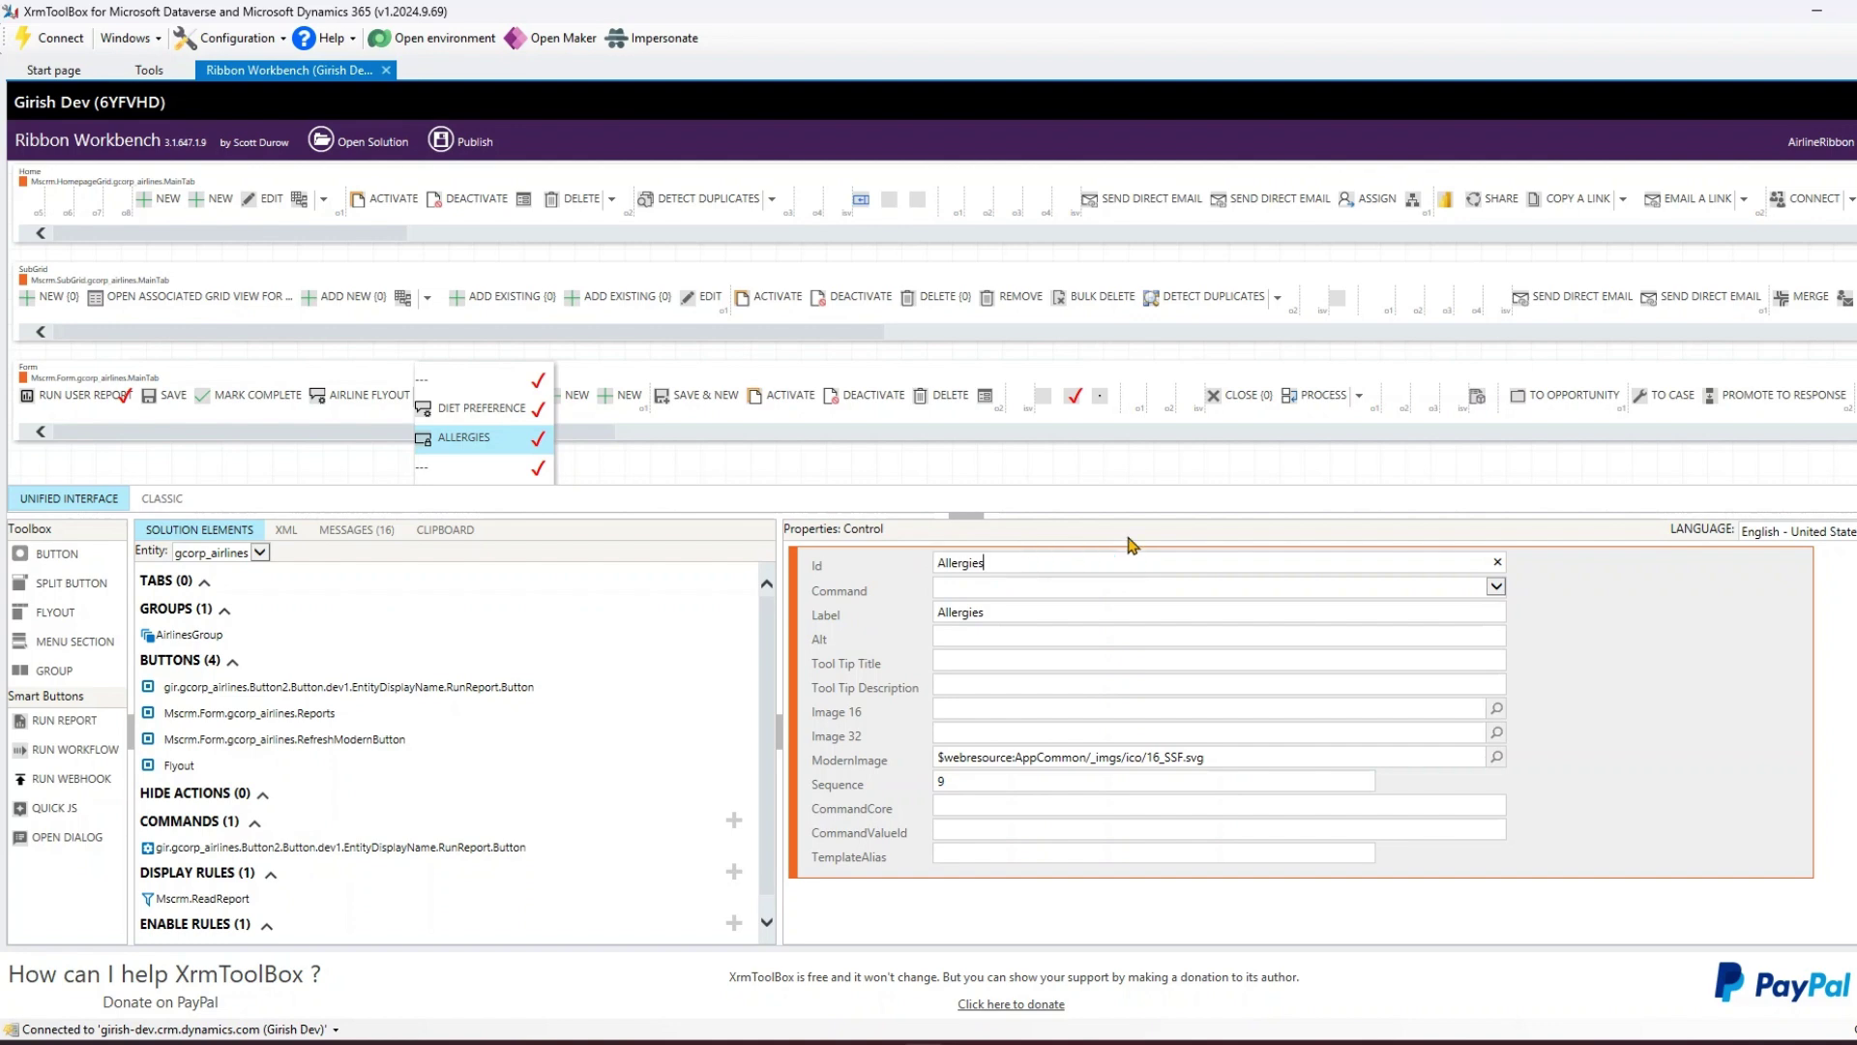
Add a button to the Airline Flyout directly below the Fees section
left_click(460, 385)
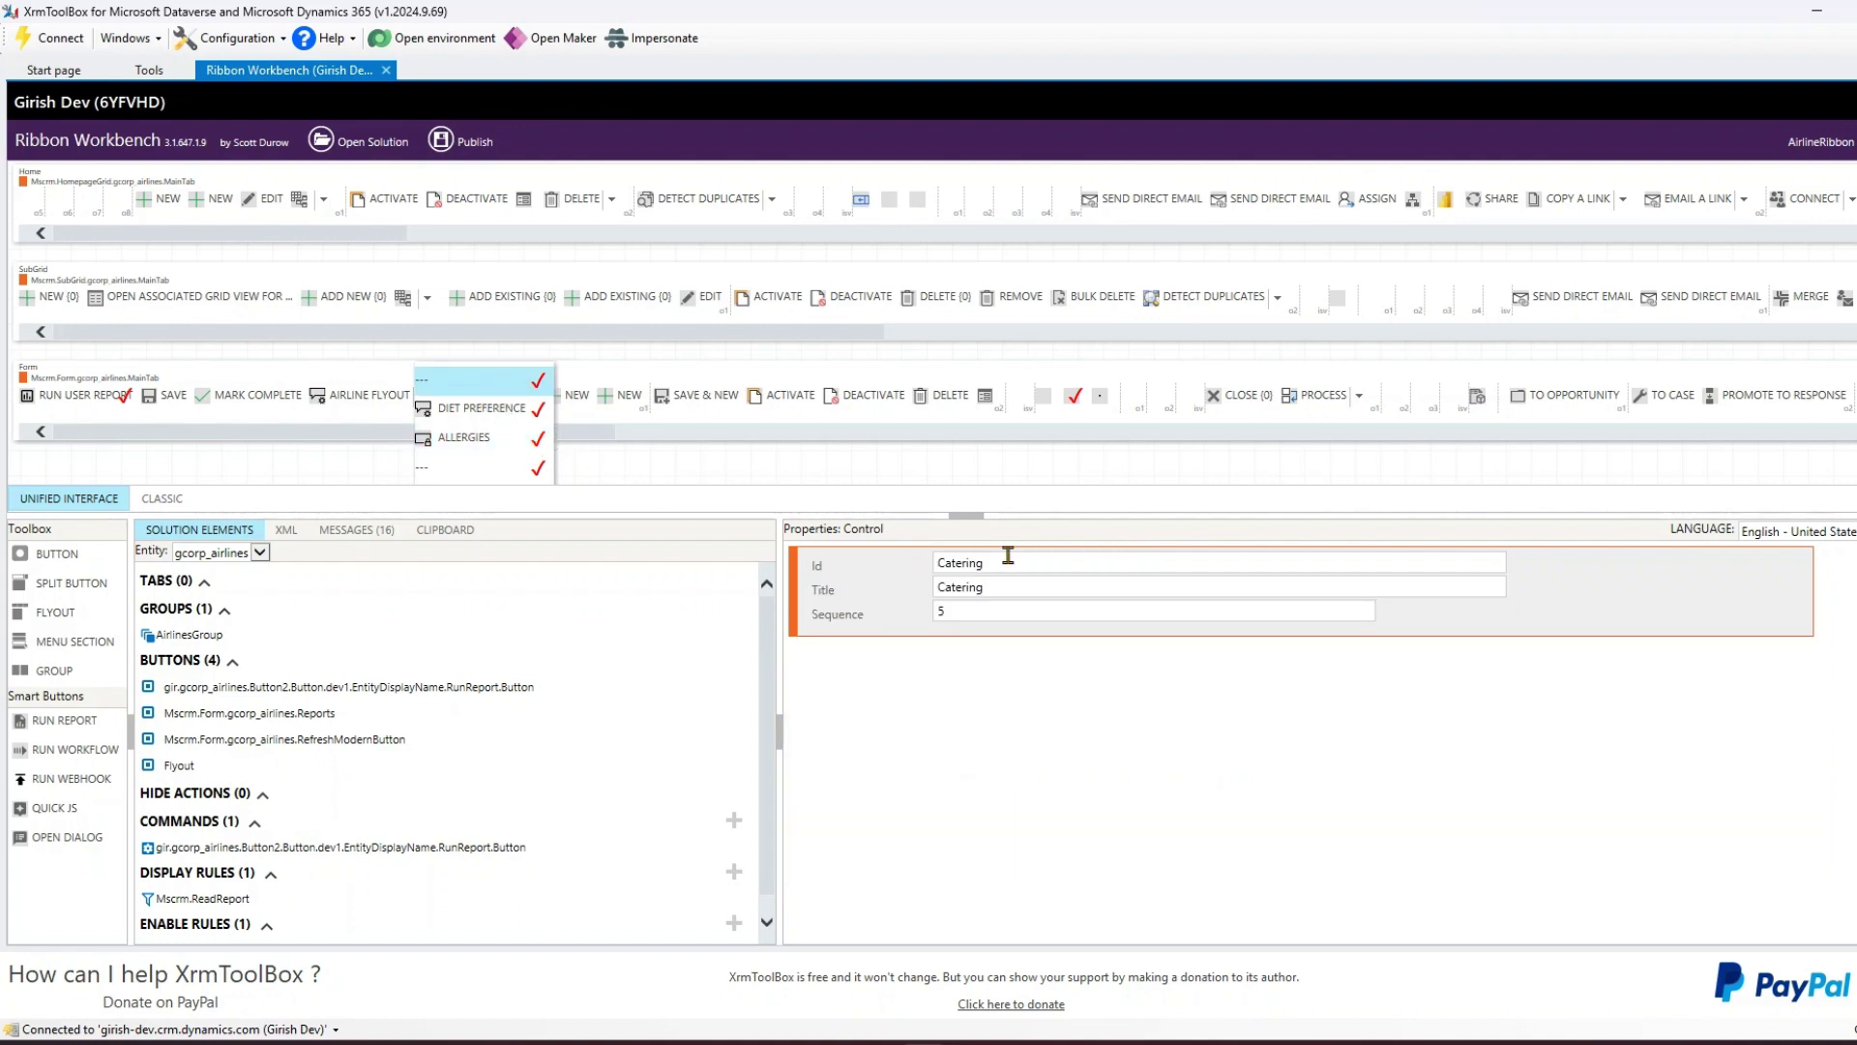
left_click(486, 414)
left_click(467, 438)
left_click(440, 472)
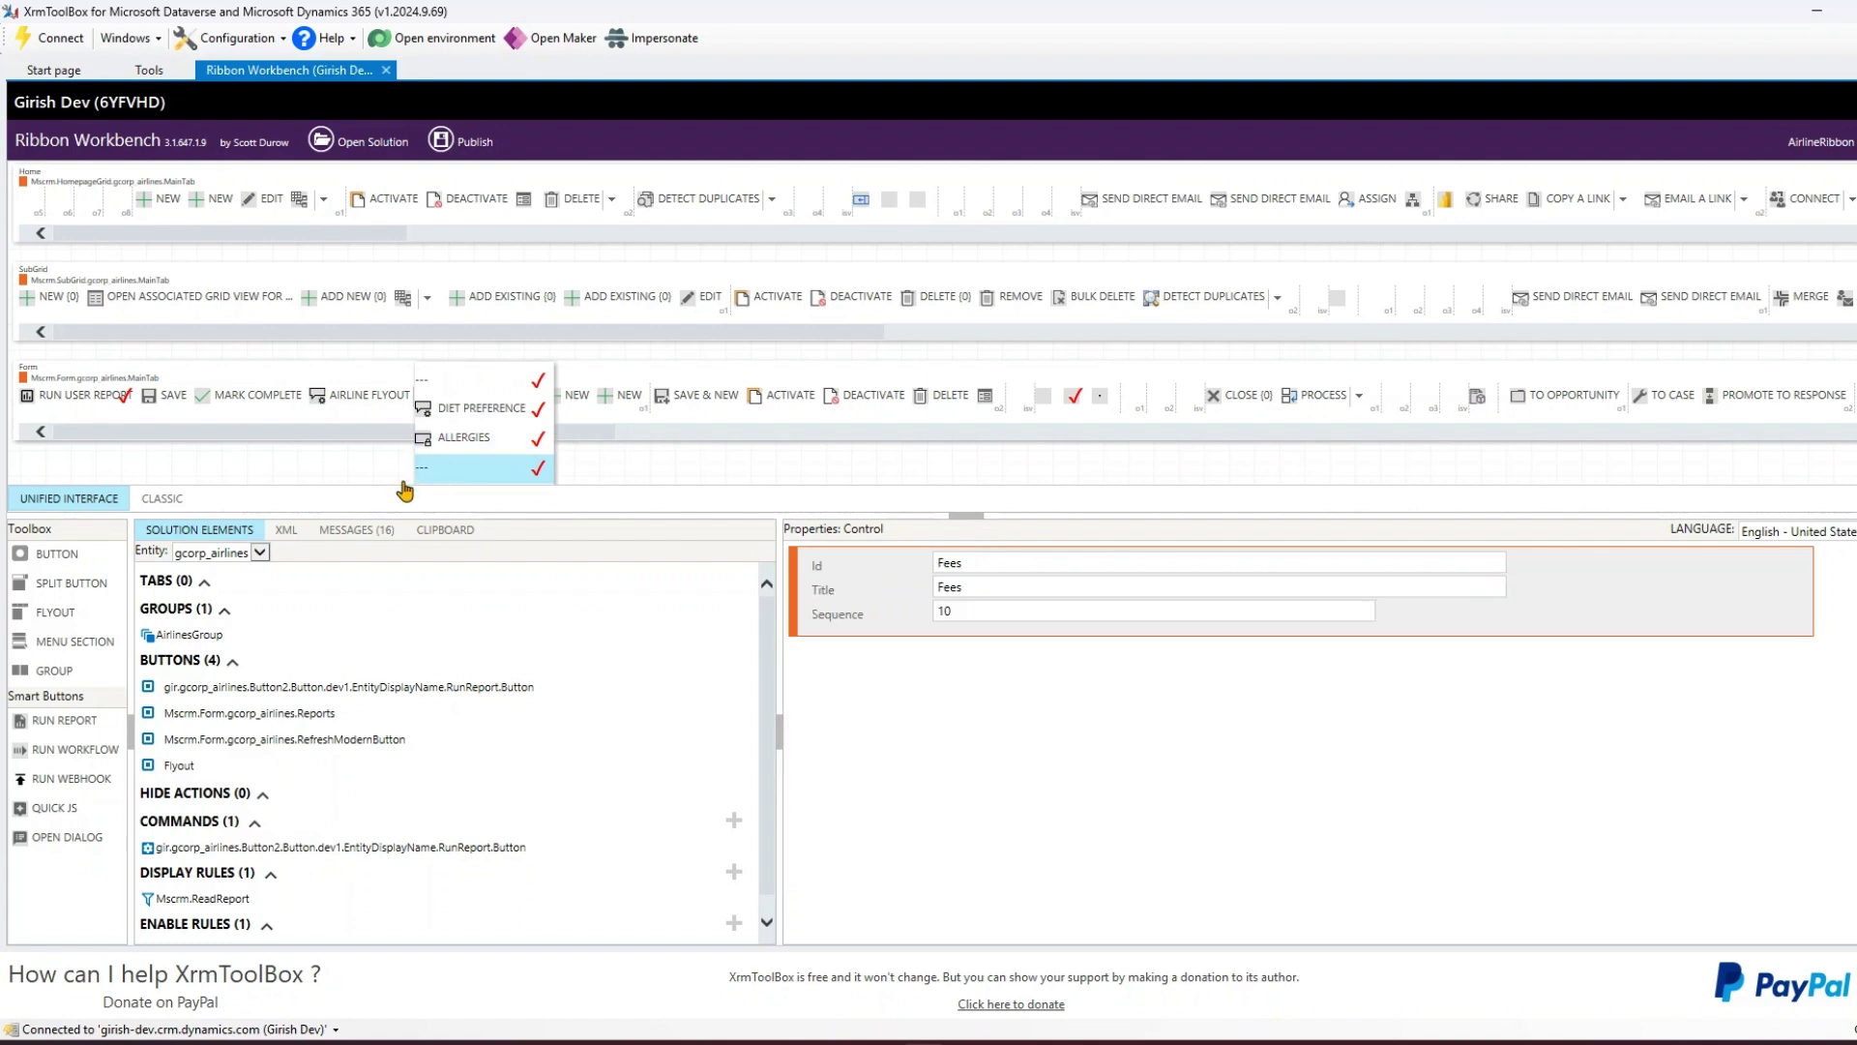
left_click_drag(43, 553, 490, 484)
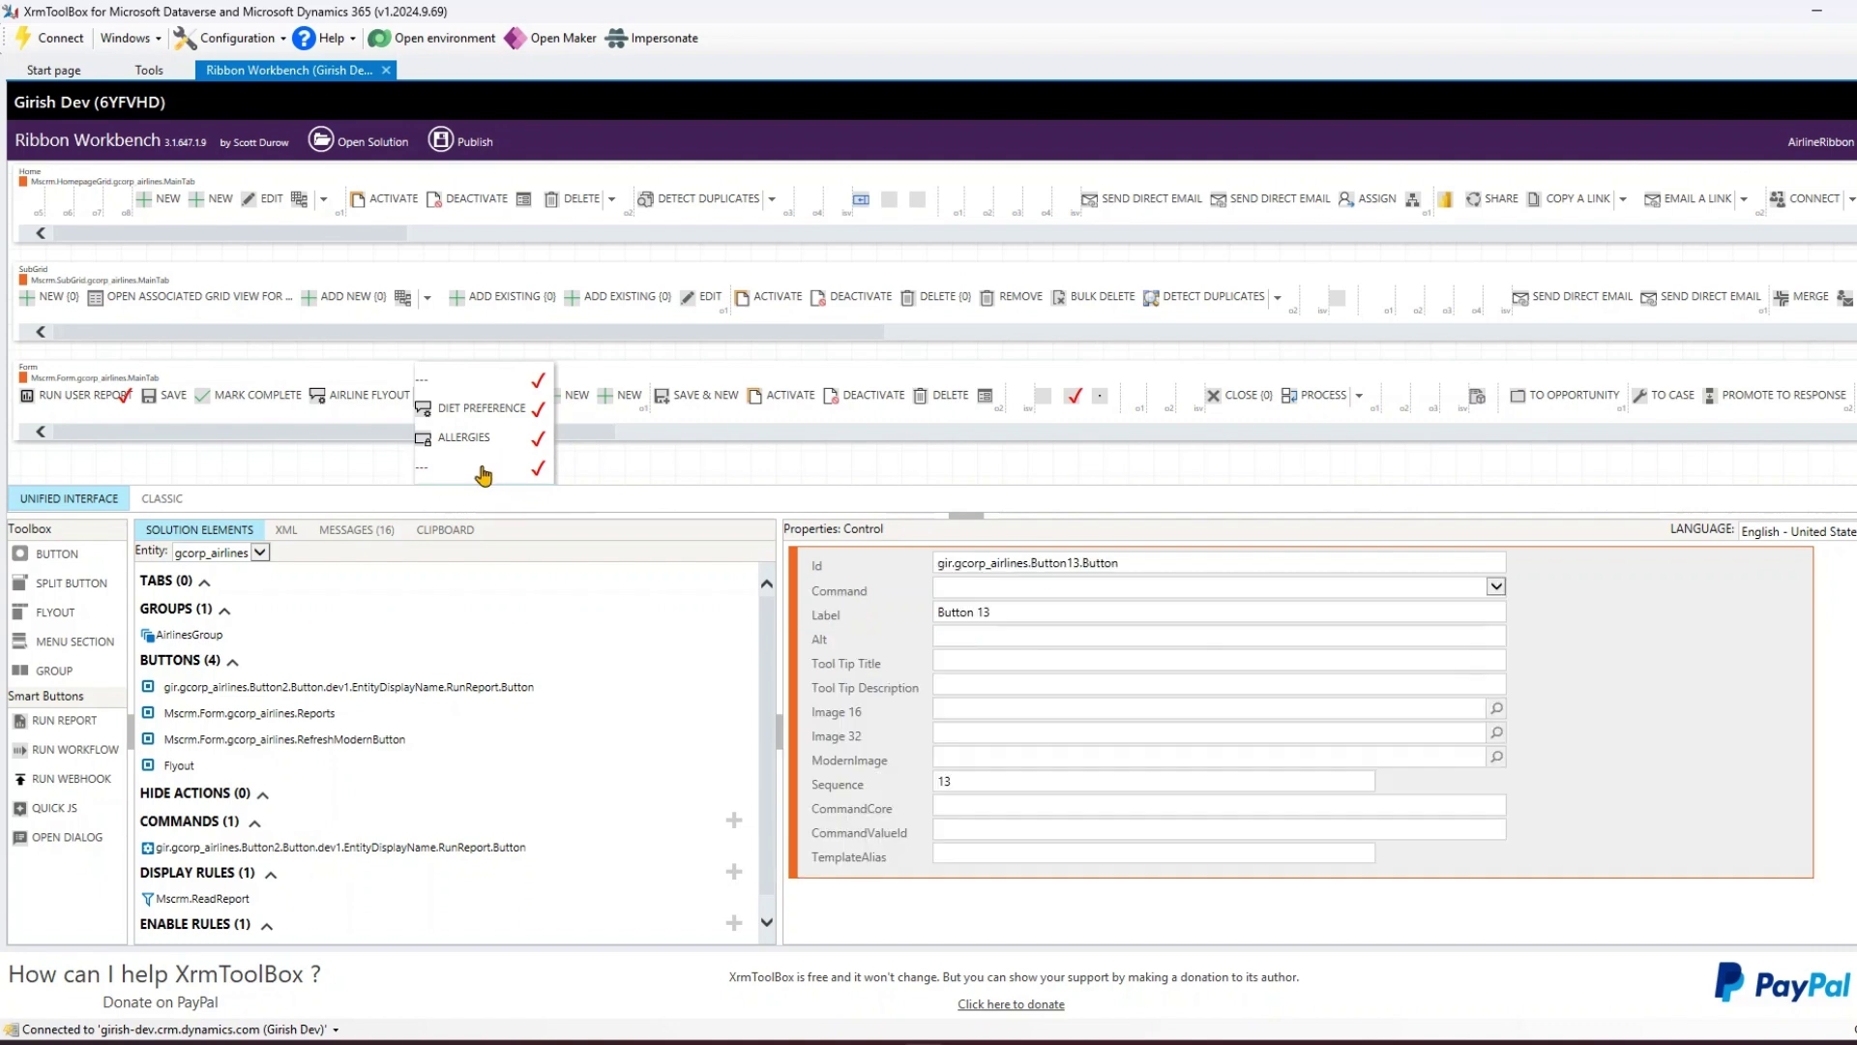
left_click(483, 473)
scroll(484, 472, "down", 1)
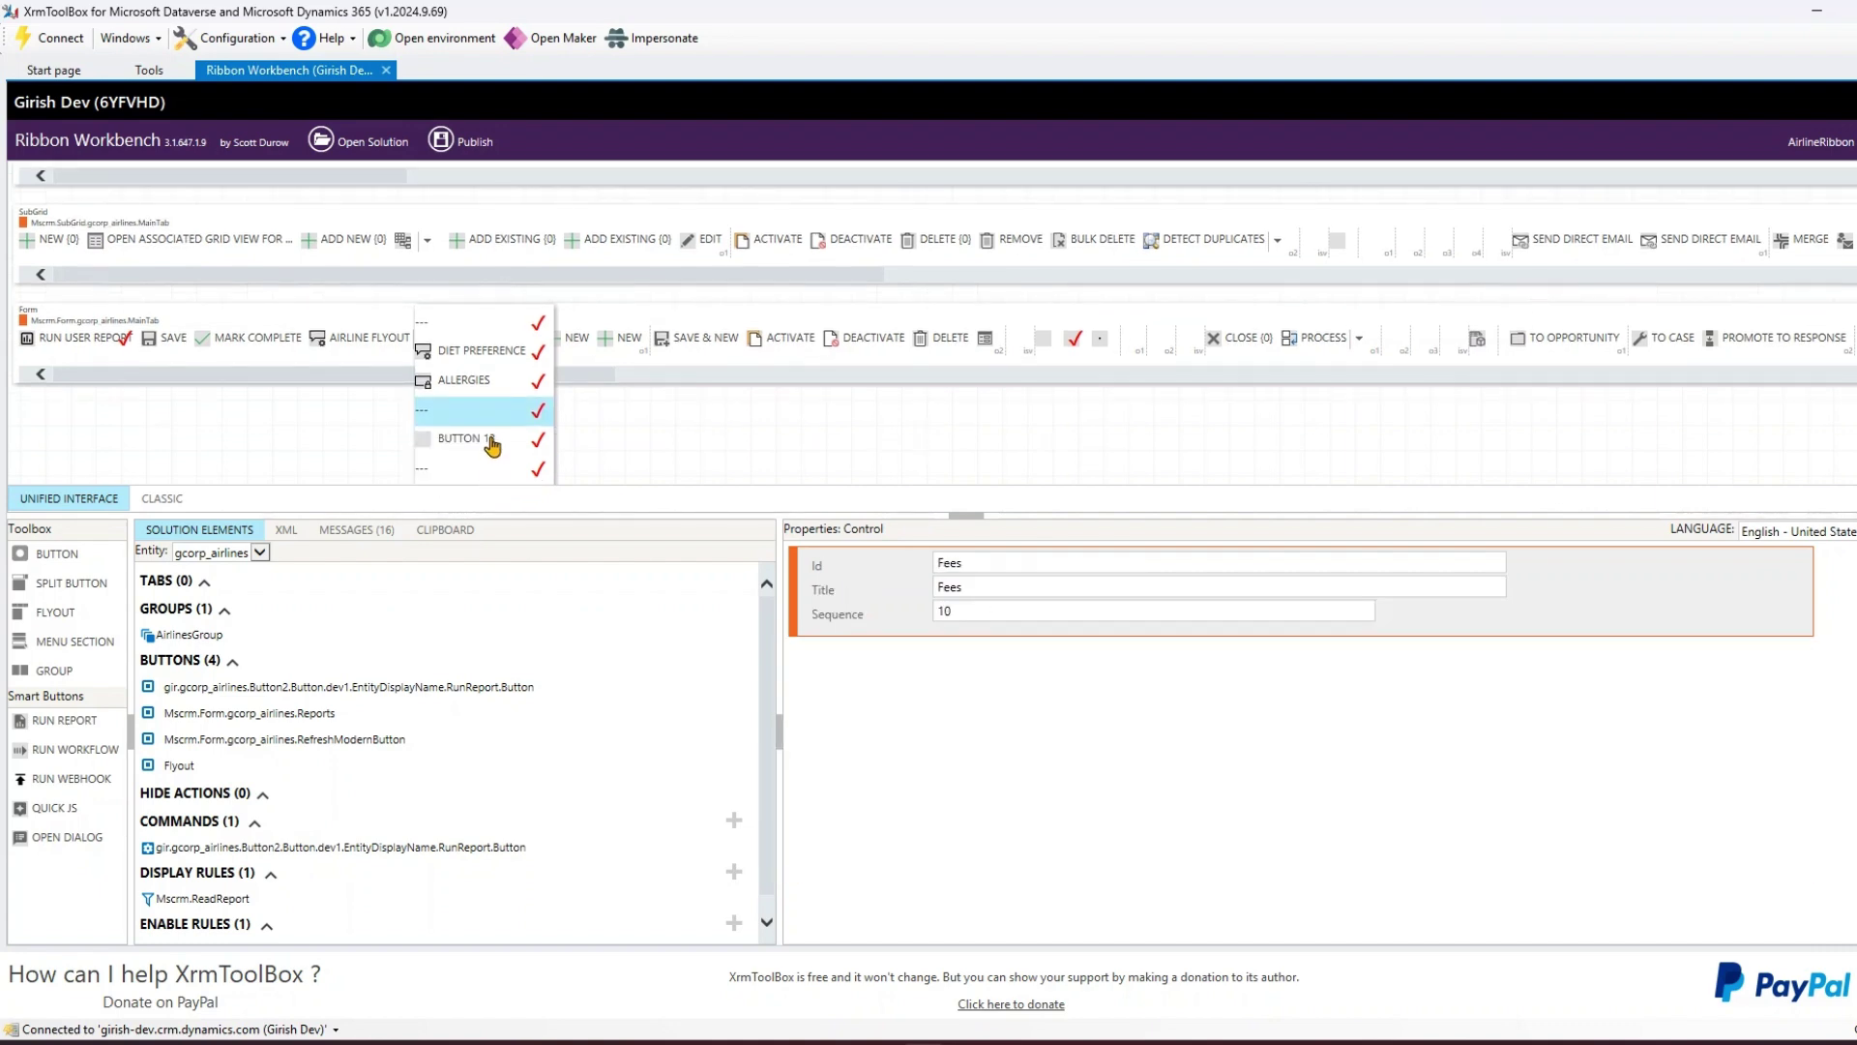
Set both the Id and the label of the new button under Fees to Taxes
left_click(472, 439)
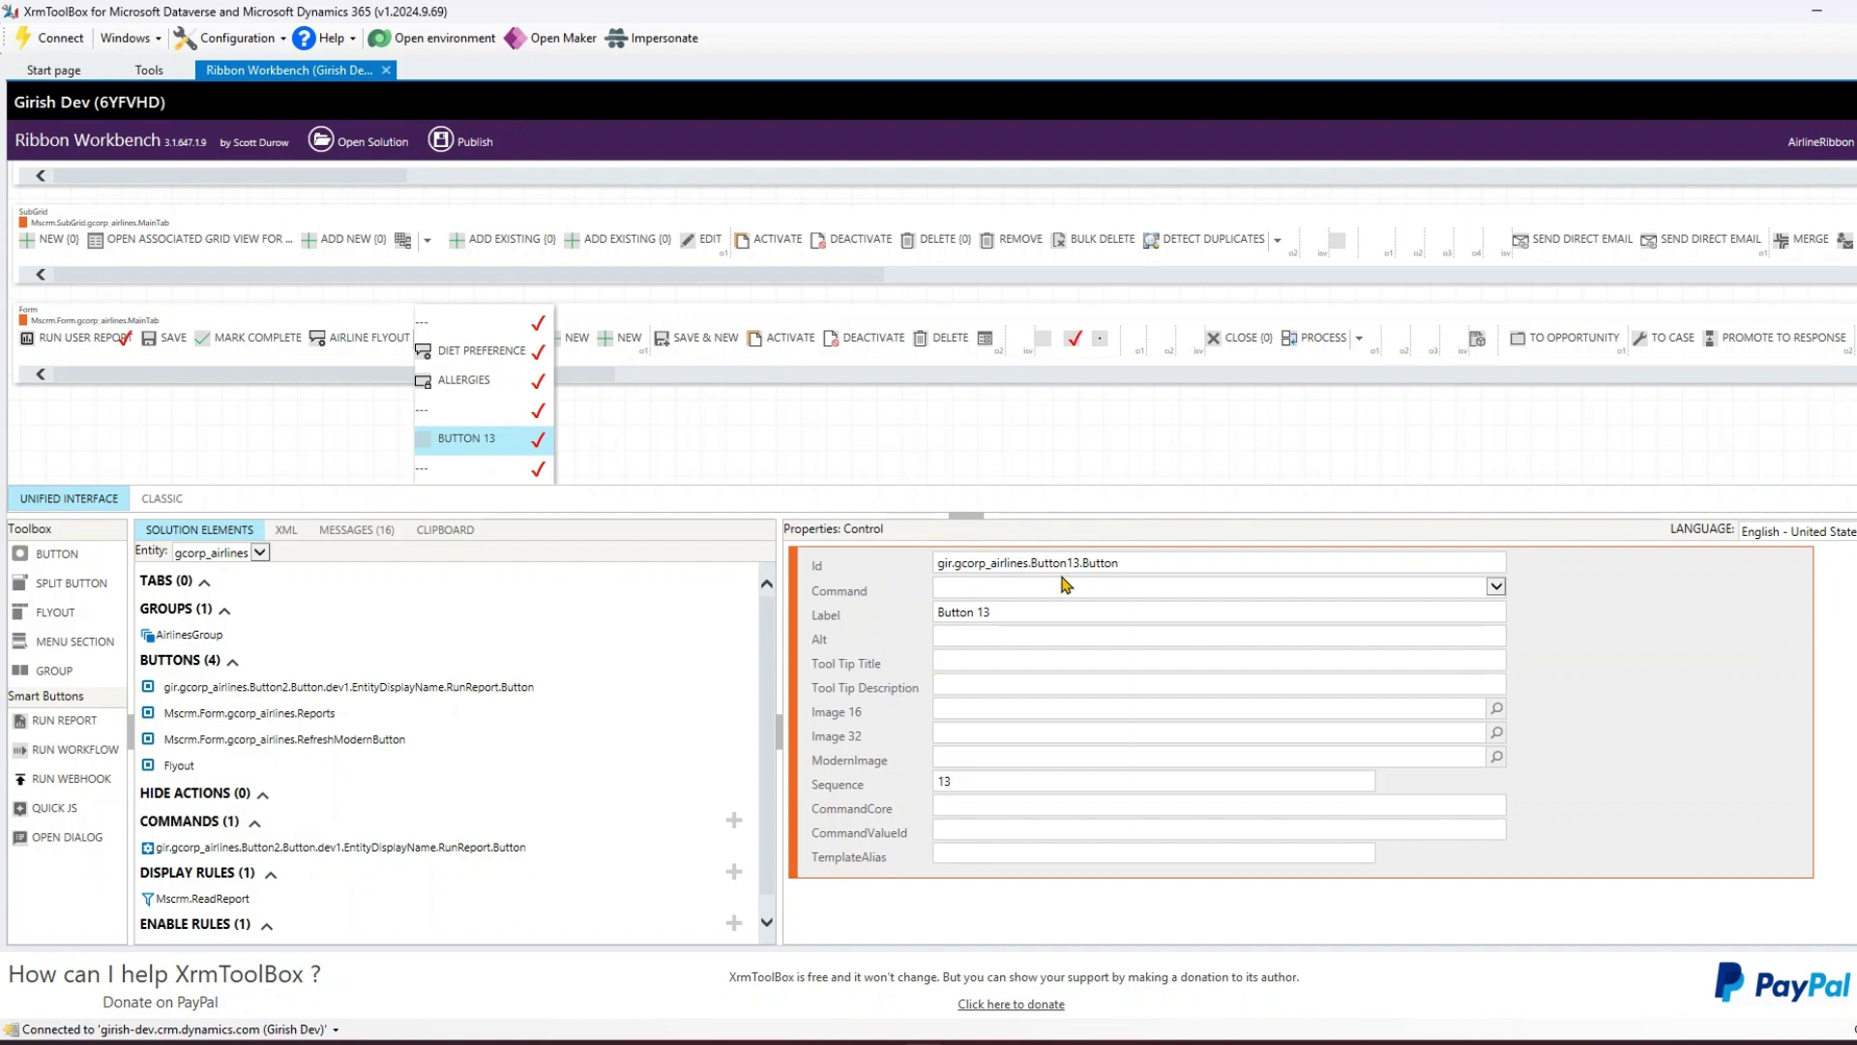
left_click_drag(1124, 563, 733, 554)
type("Tax")
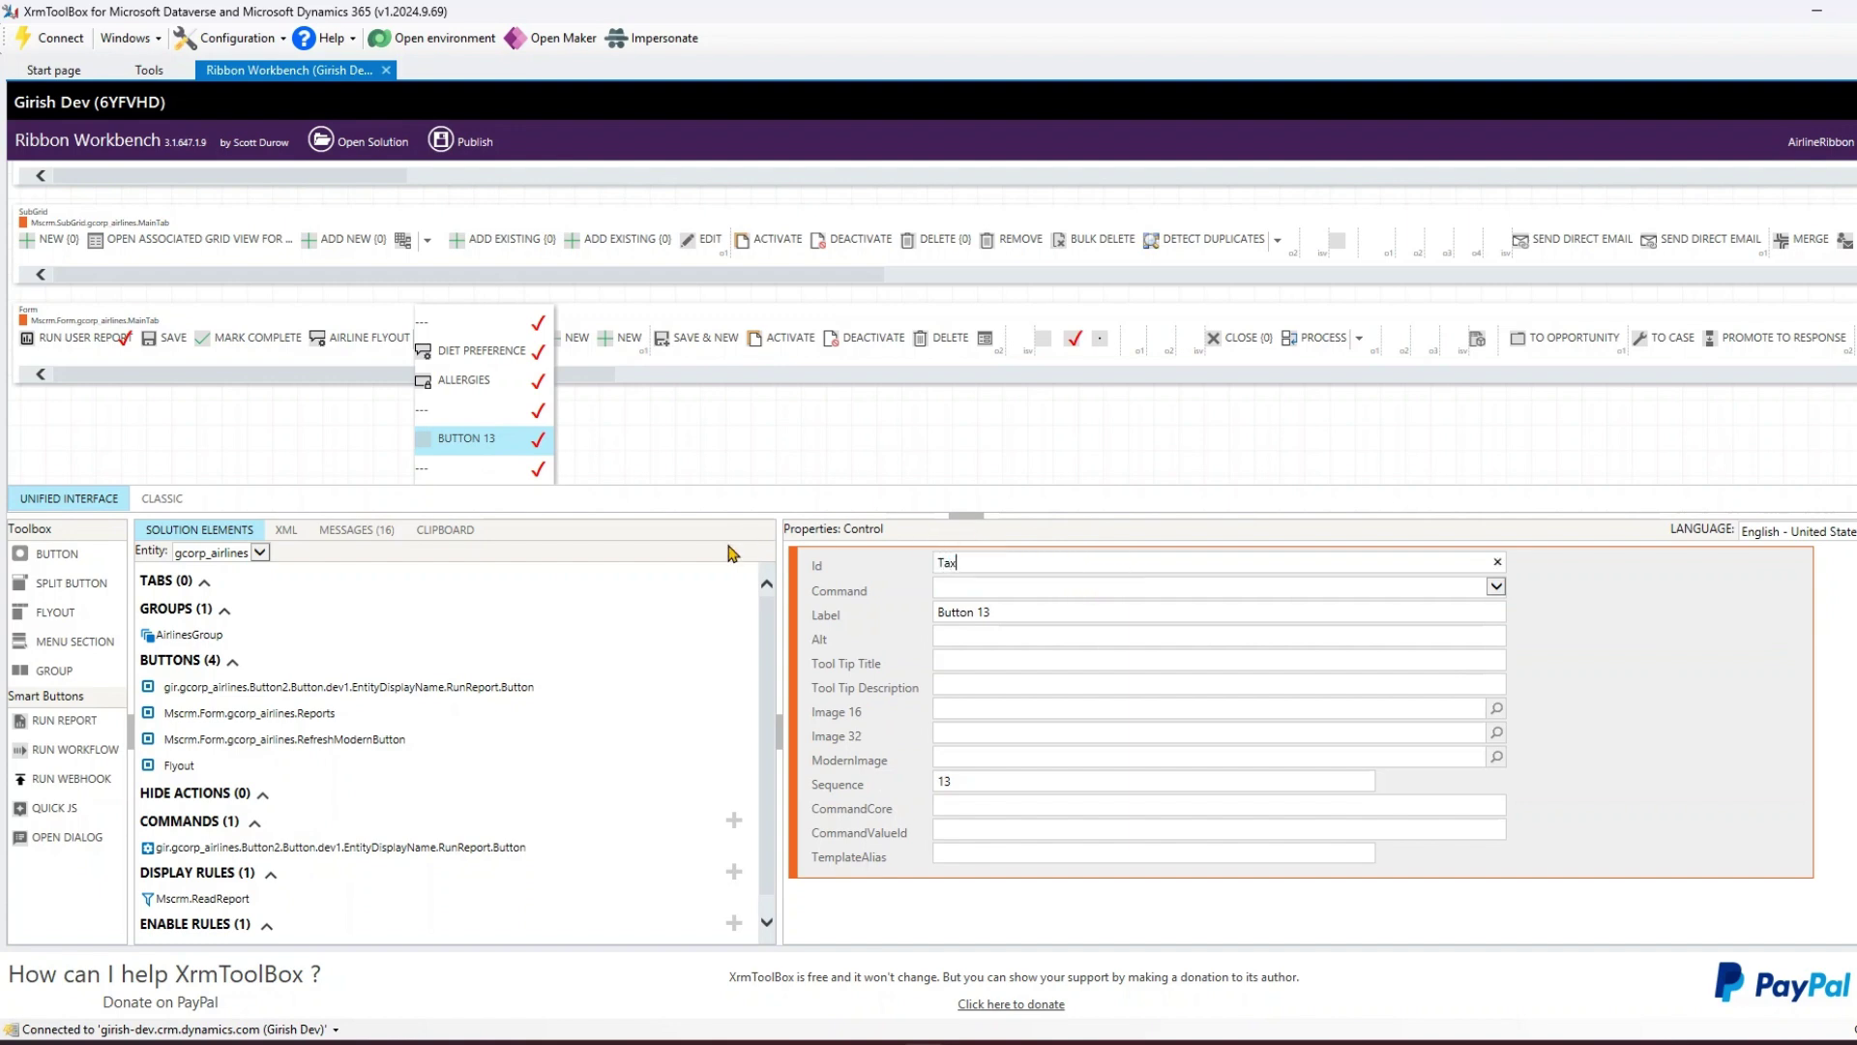
type("es")
key("ctrl+a")
key("ctrl+c")
left_click(1033, 610)
key("ctrl+a")
key("ctrl+v")
Set the Taxes button's ModernImage to AppCommon/_imgs/Ribbon/ChangeTemplate_16.svg
left_click(1036, 757)
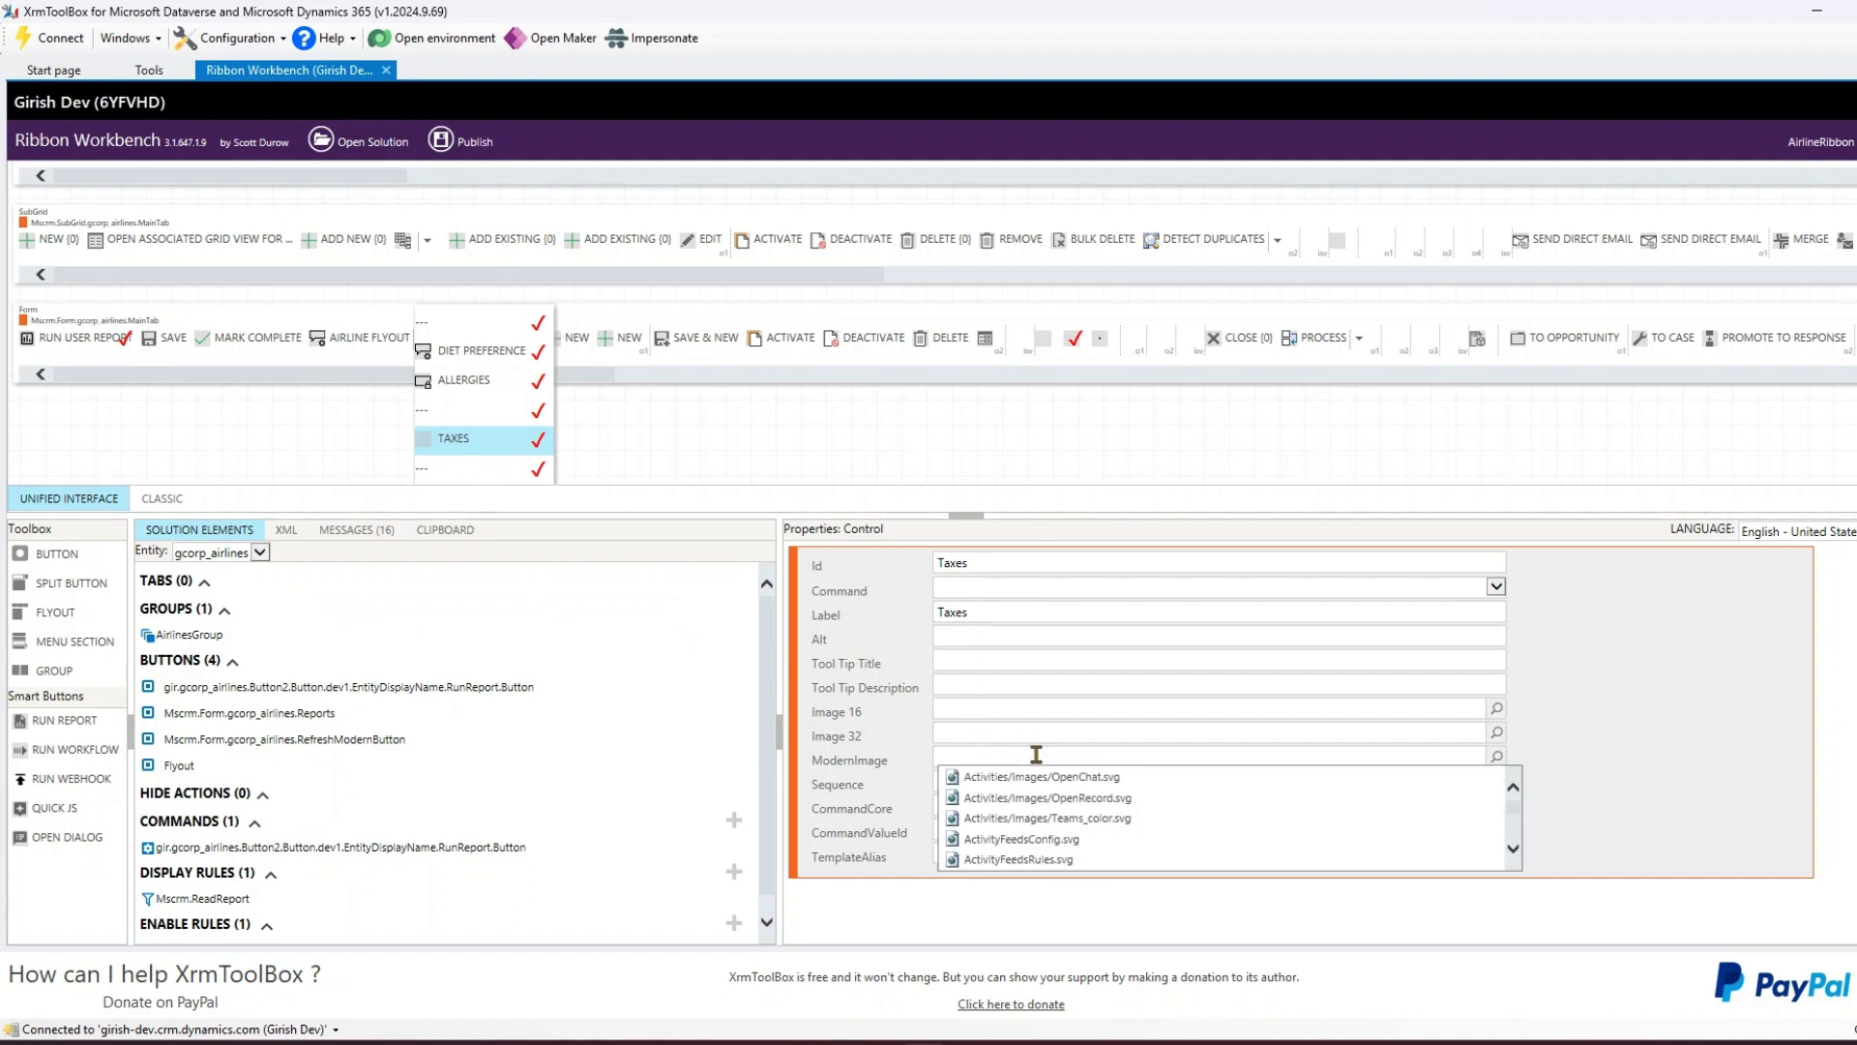
scroll(1049, 816, "down", 3)
left_click(1045, 795)
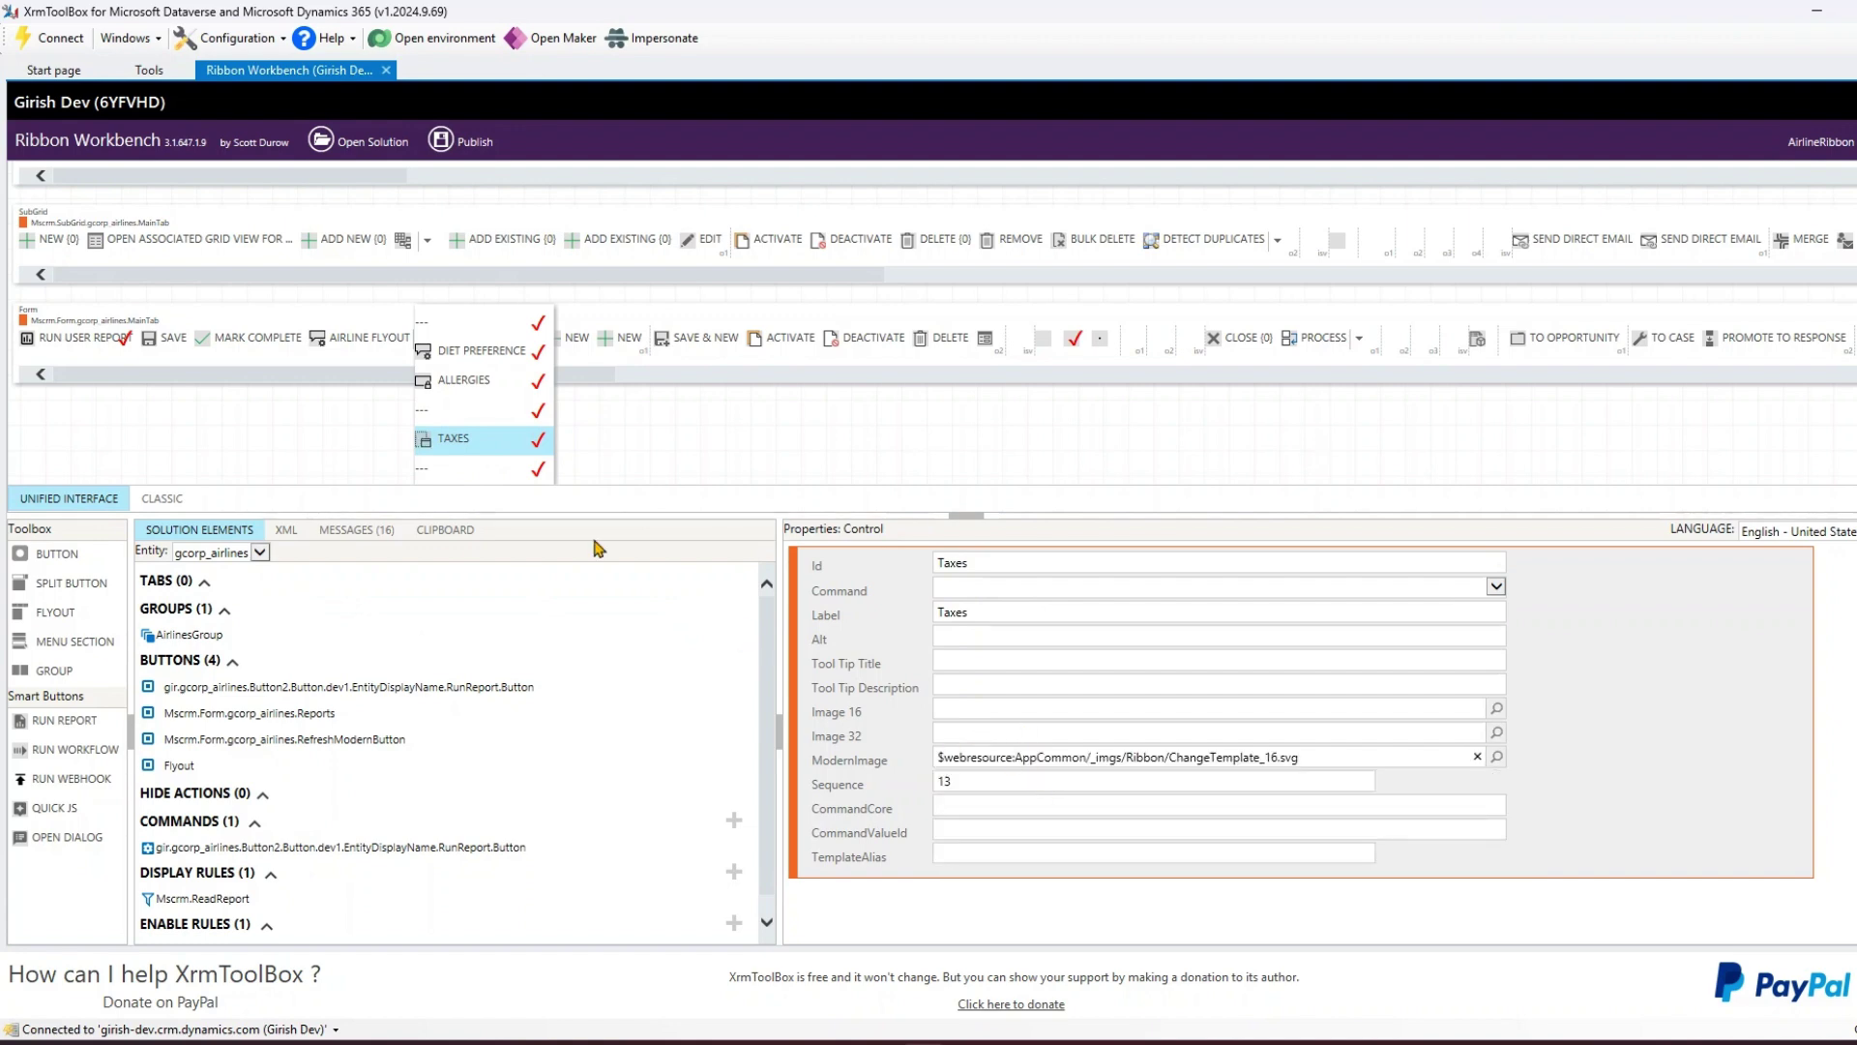
Add two buttons to the Airline Flyout directly below the Seating section
left_click(467, 414)
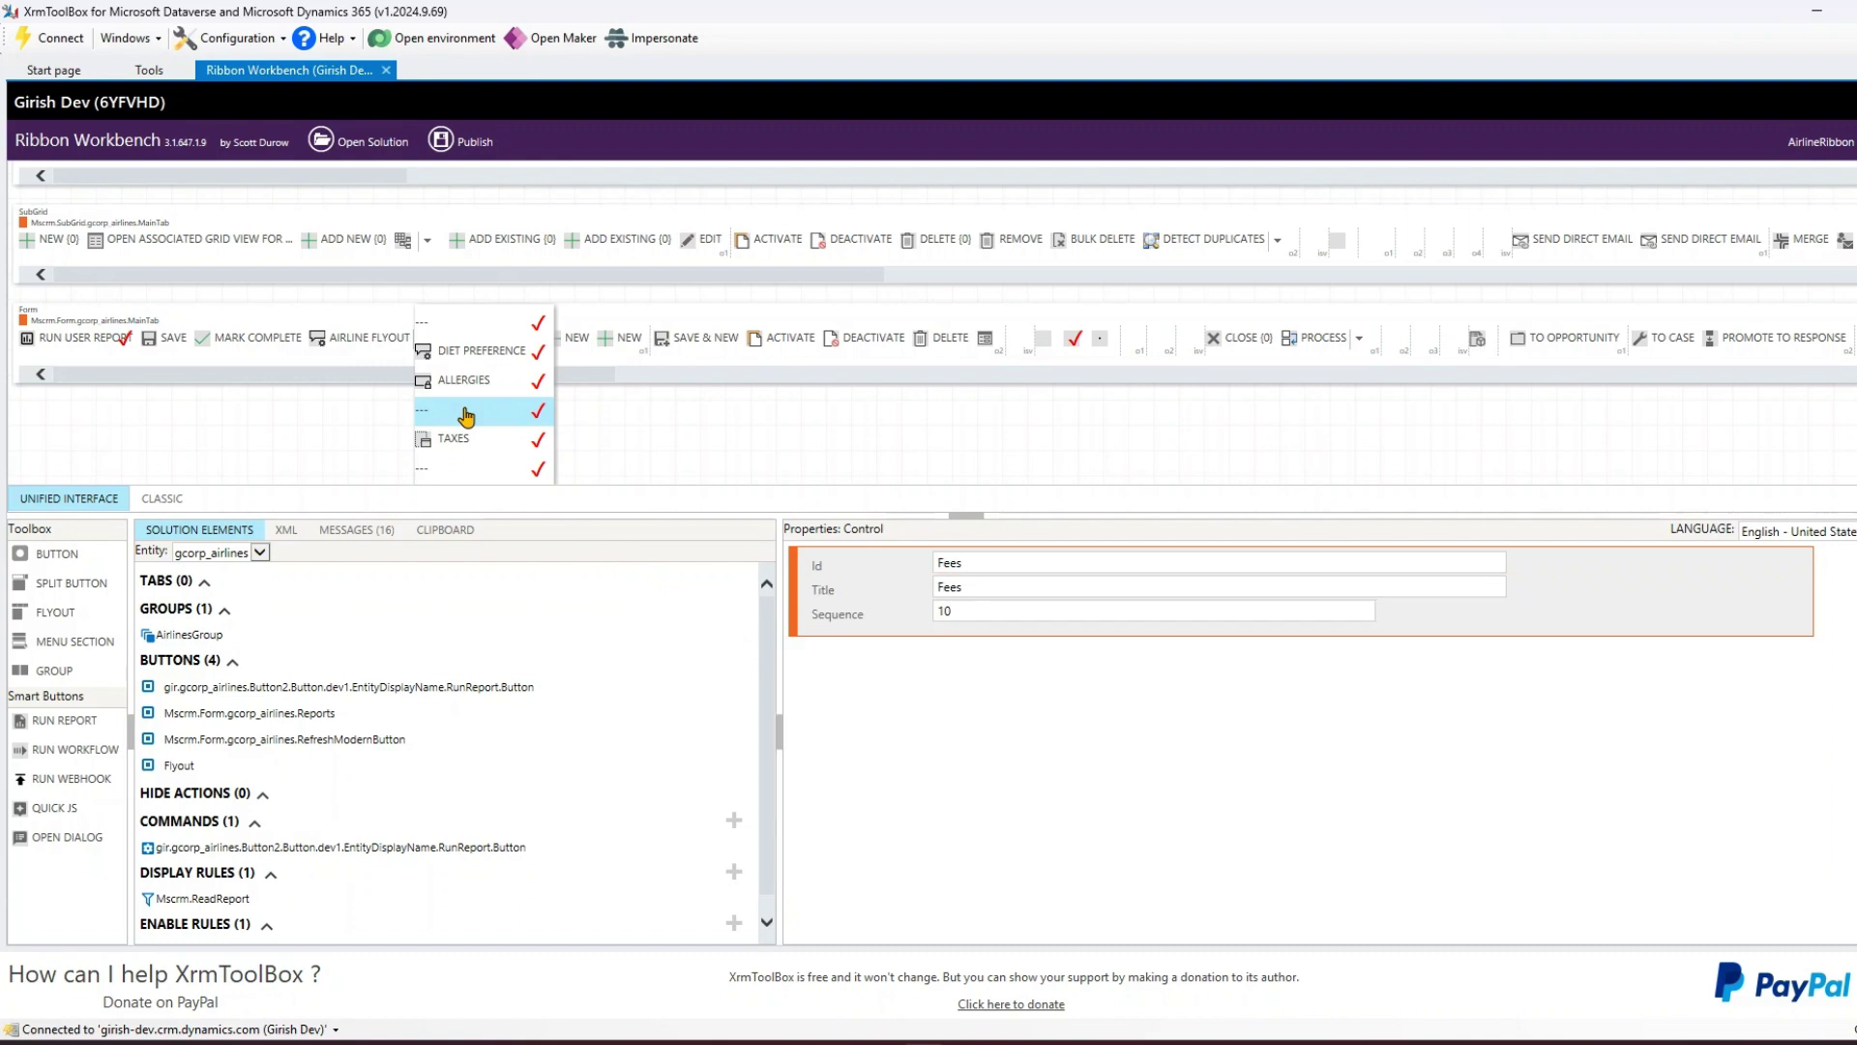
left_click(462, 471)
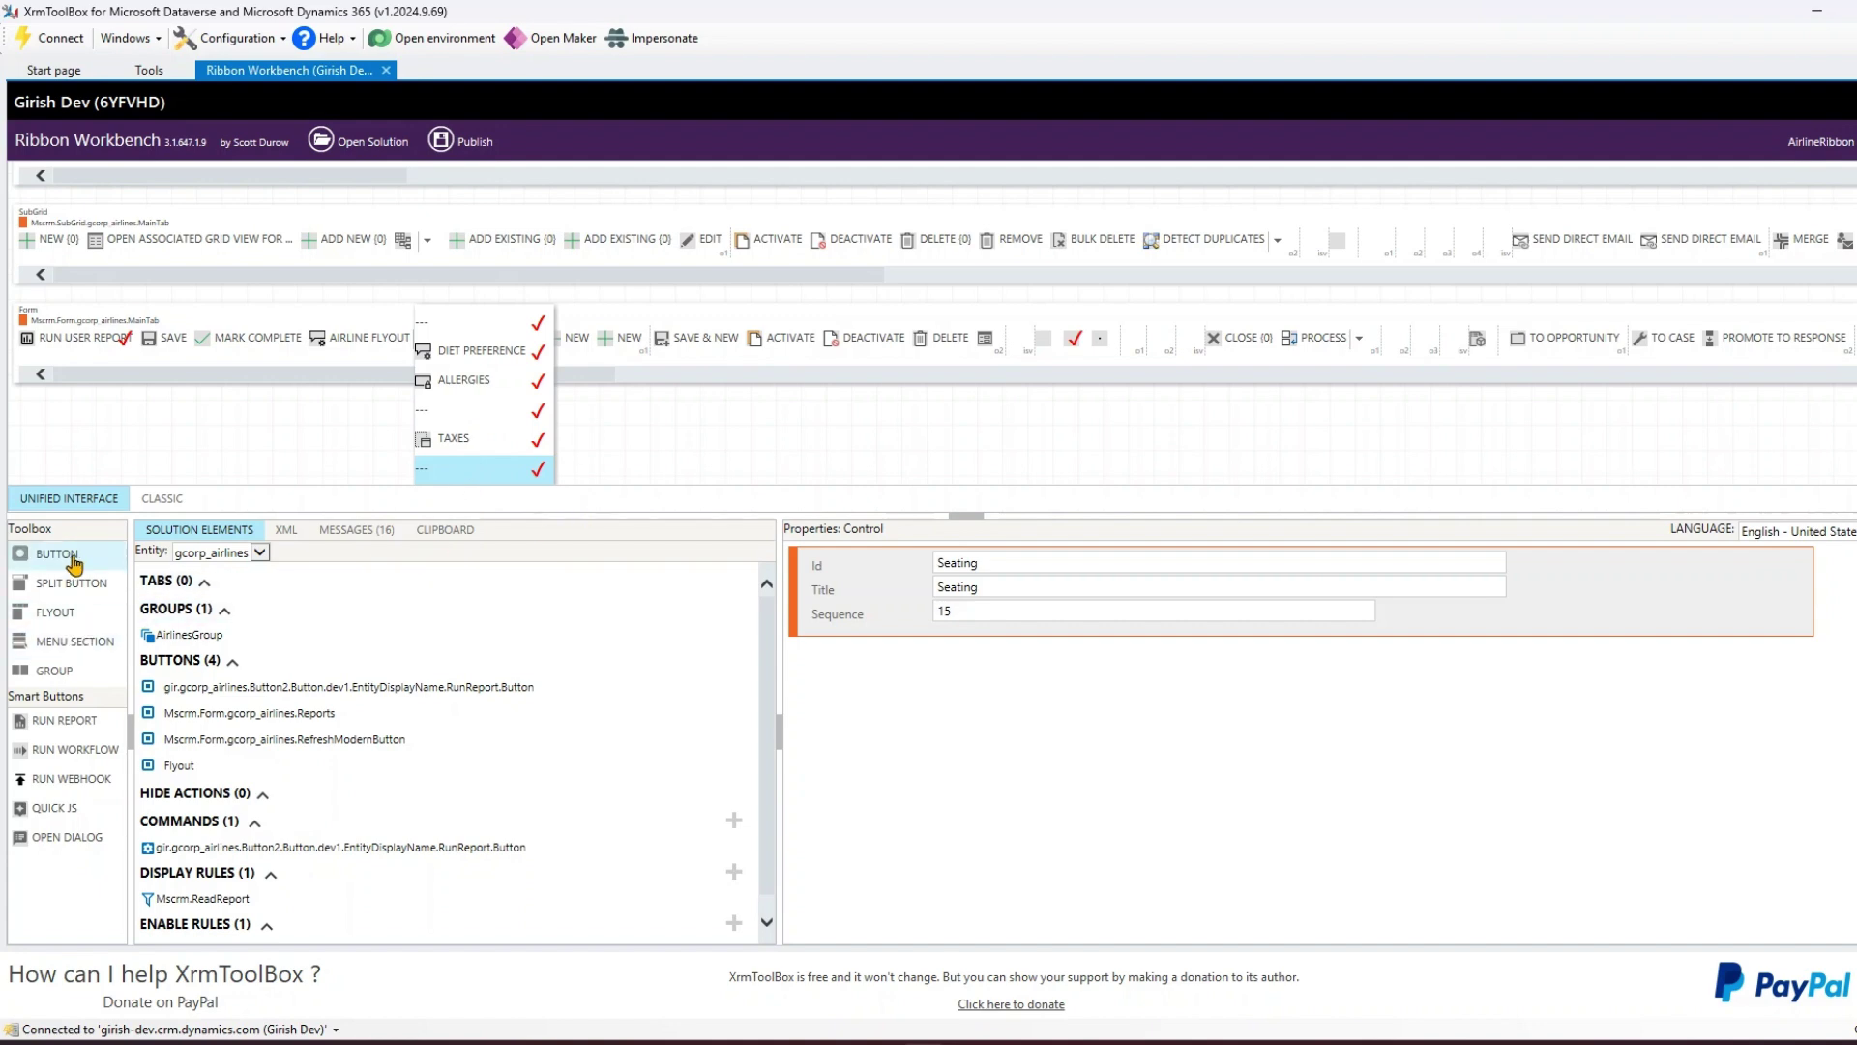
left_click_drag(68, 555, 511, 491)
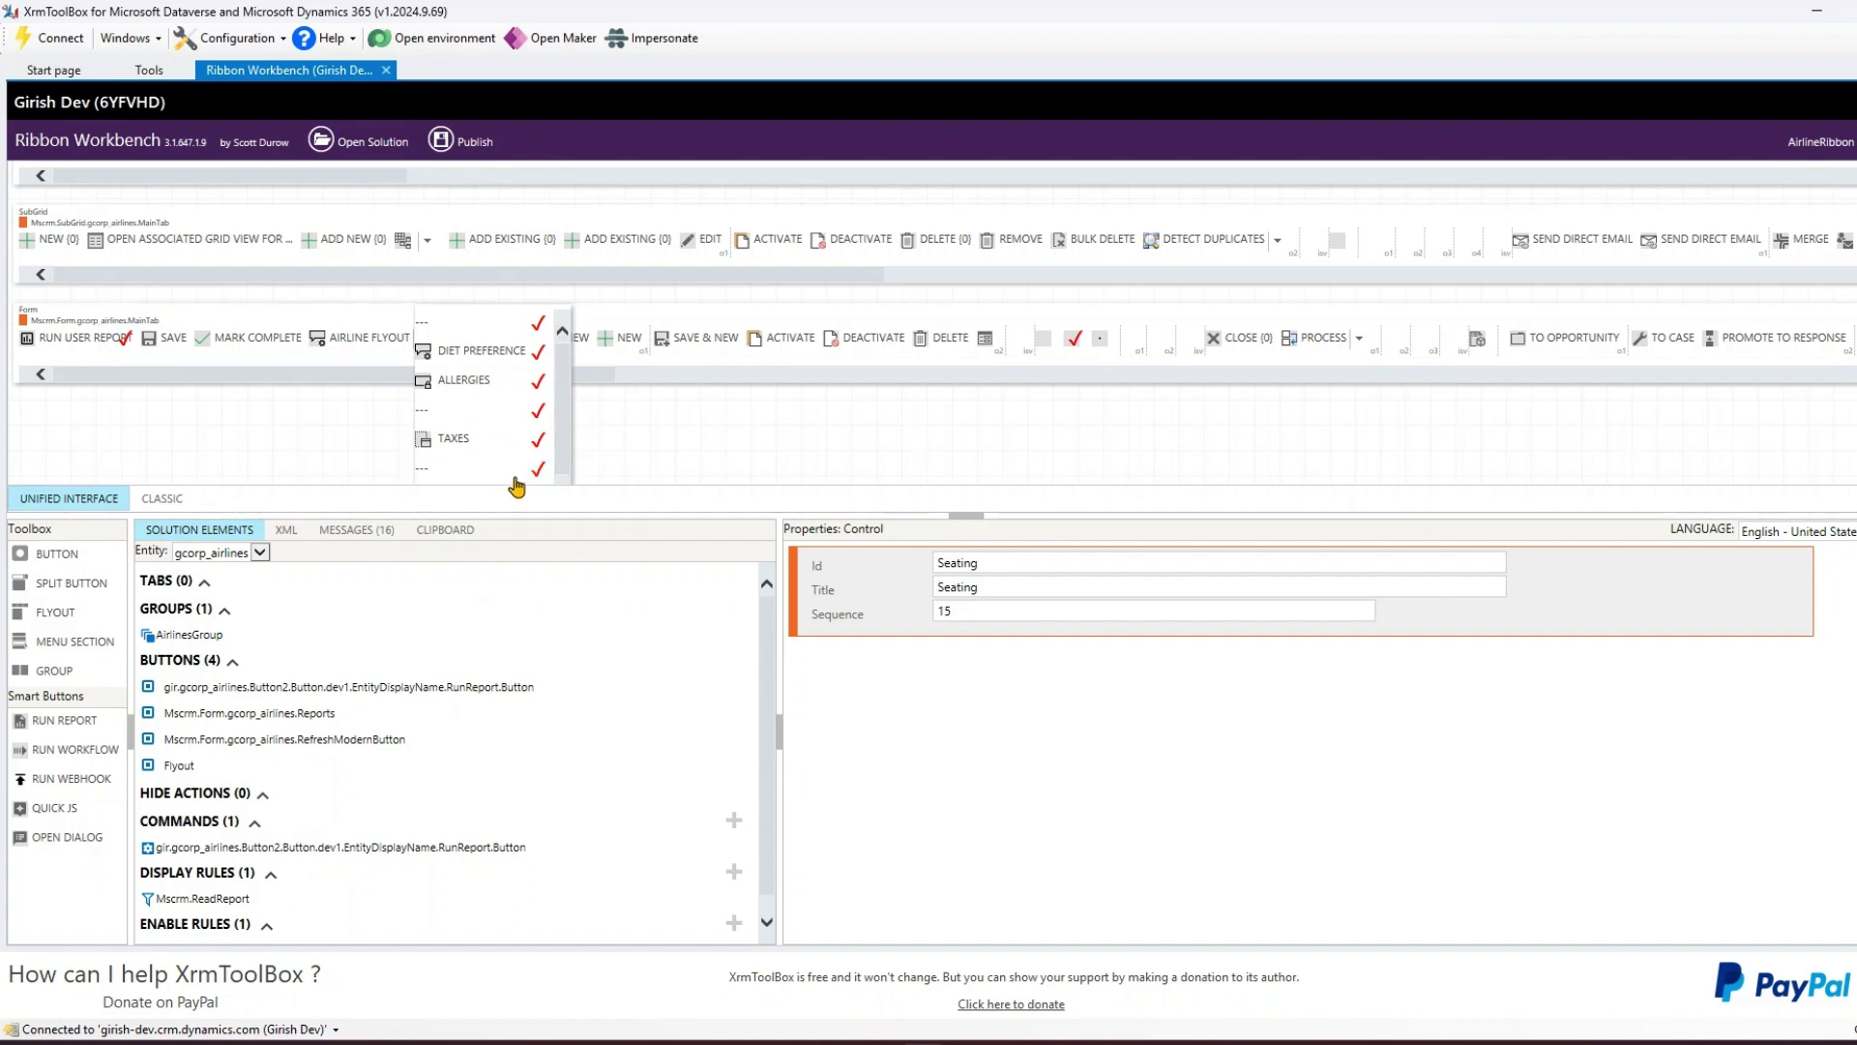
left_click_drag(70, 568, 533, 489)
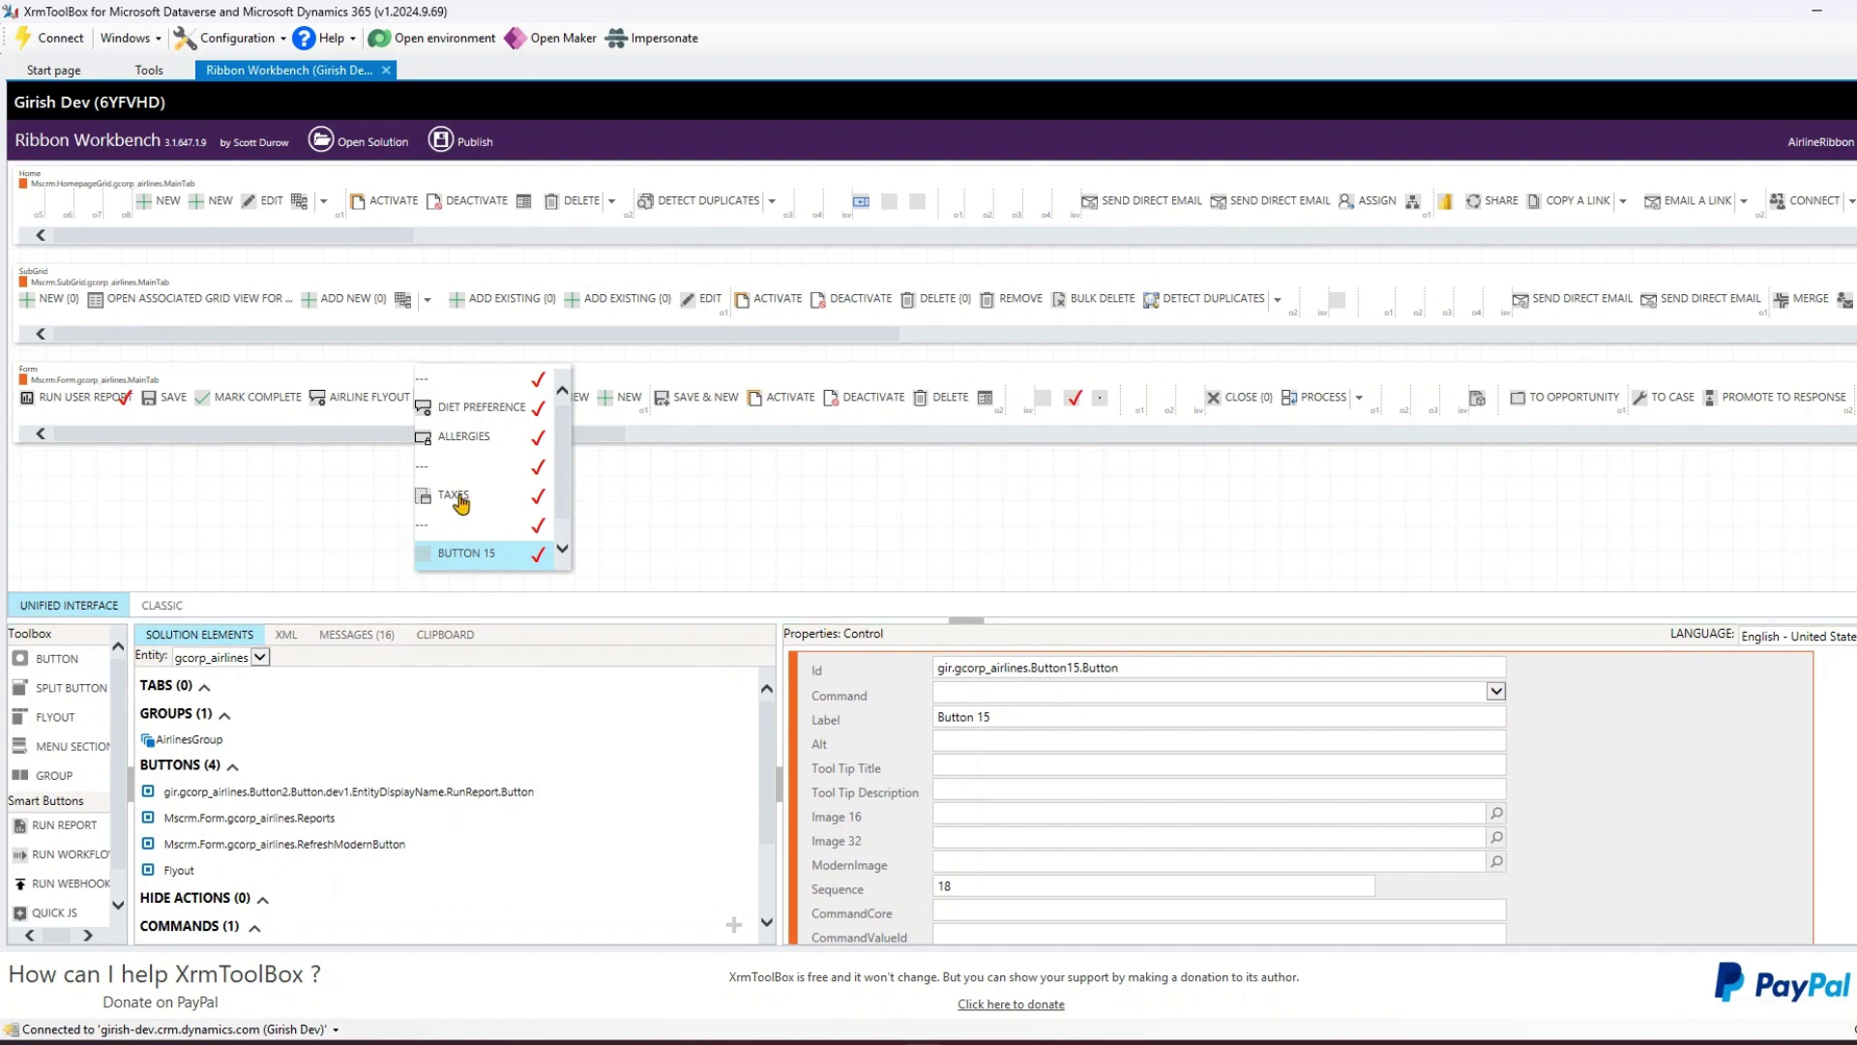
Set both the Id and the label of the first button under Seating to Aisle
left_click(455, 527)
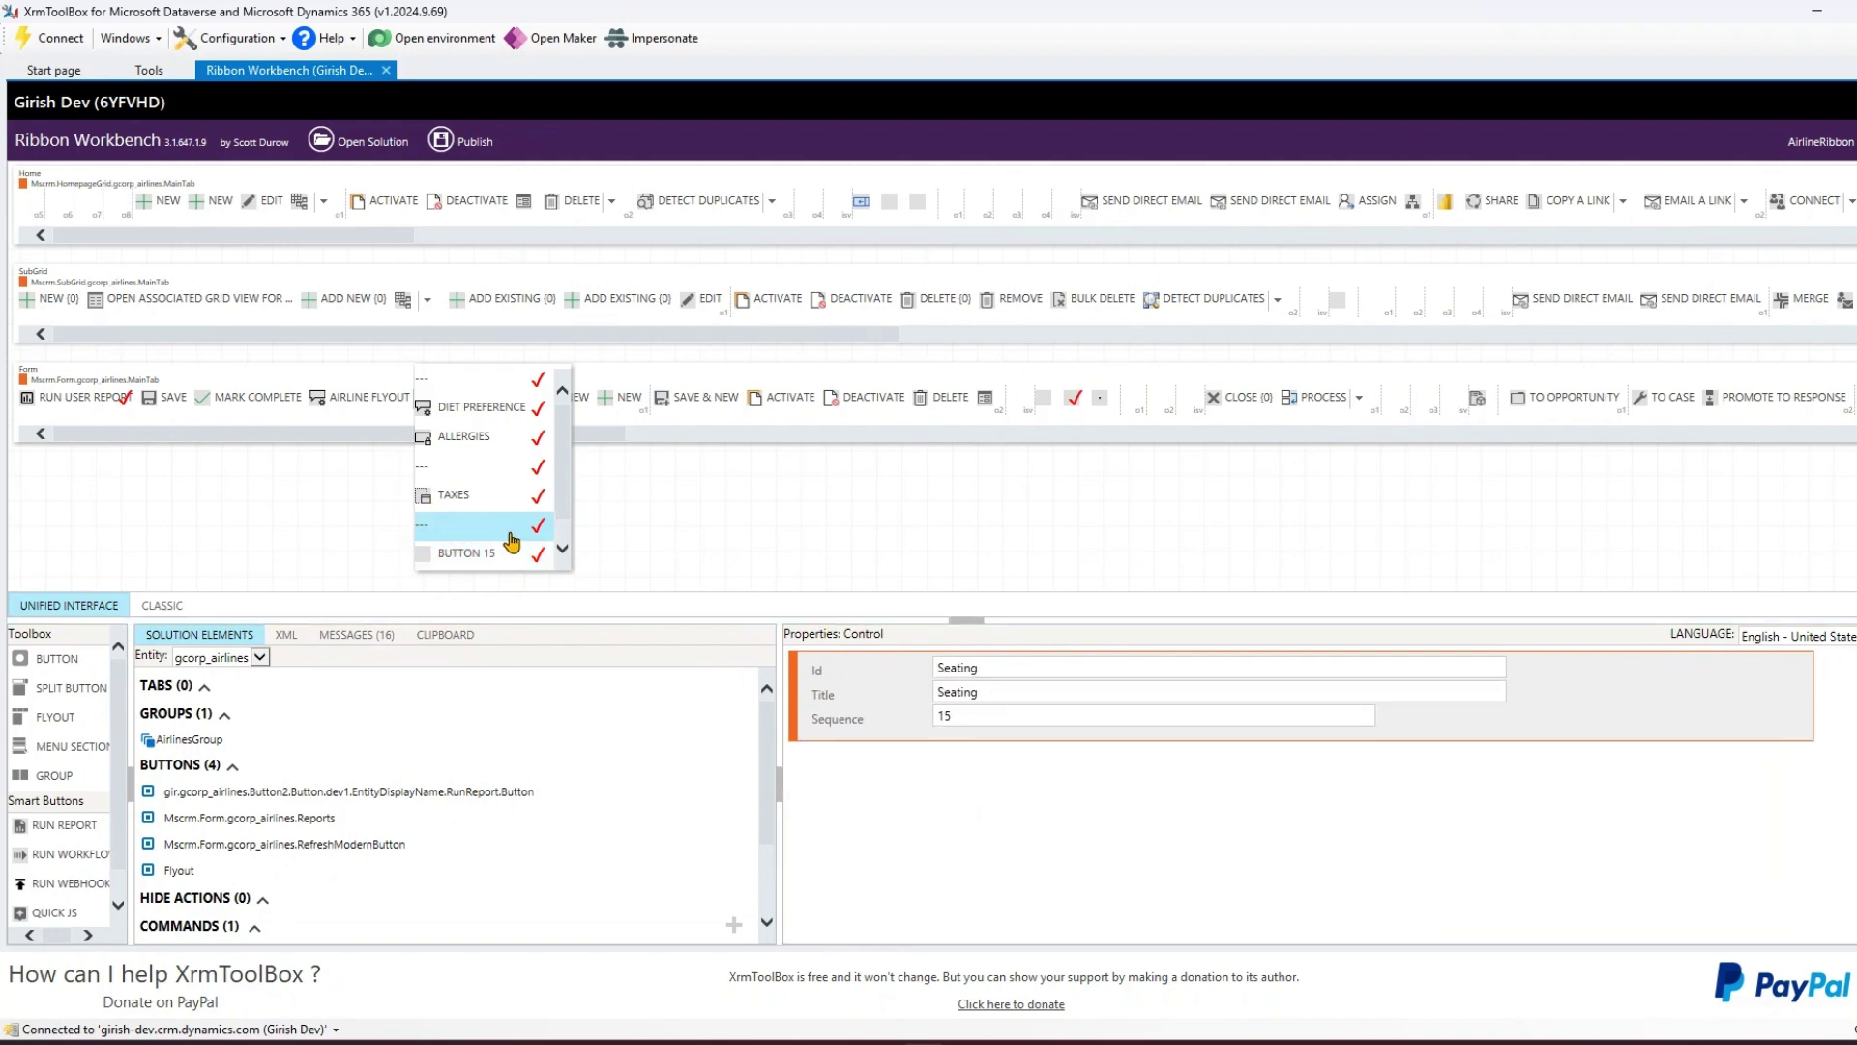
left_click(475, 559)
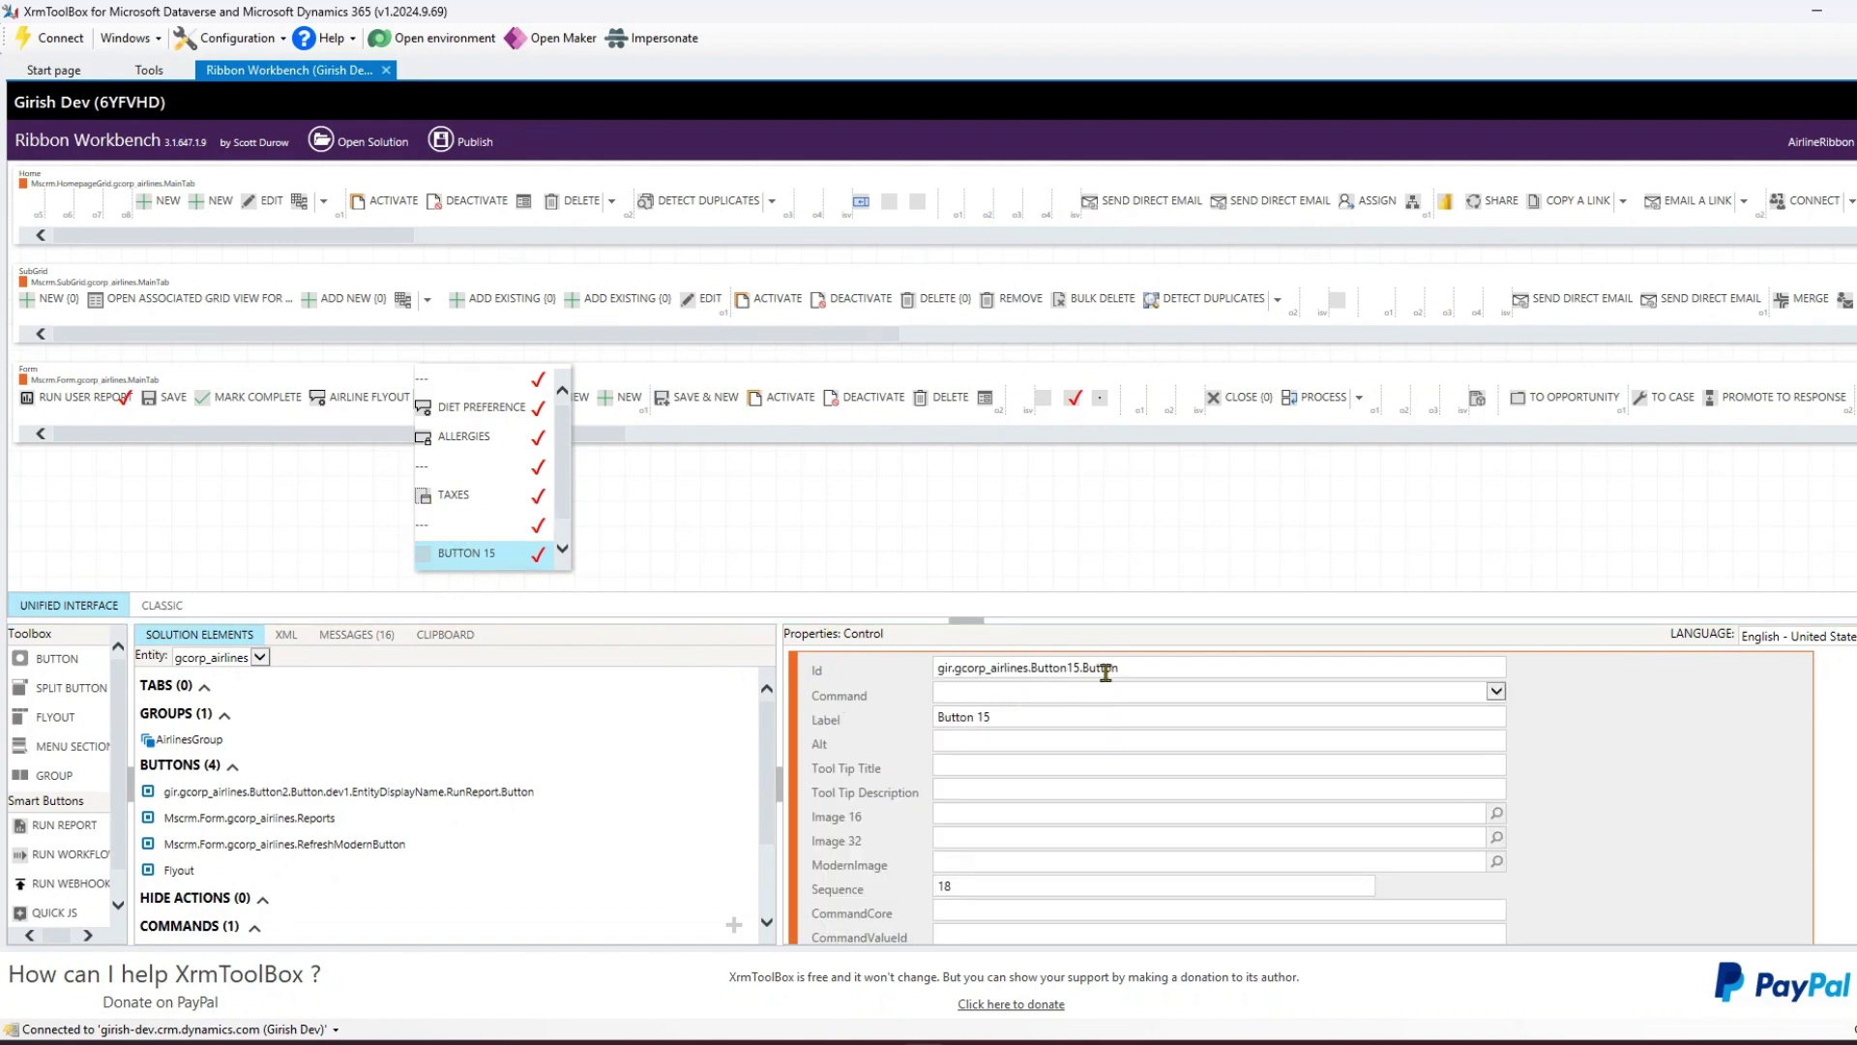
double_click(1137, 673)
type("A")
double_click(1138, 672)
triple_click(1007, 716)
type("Aisle")
Assign the gir.gcorp_airlines.Button2.Button.dev1.EntityDisplayName.RunReport.Button command to the Aisle button and set its ModernImage to adx_invitations.svg
left_click(1025, 692)
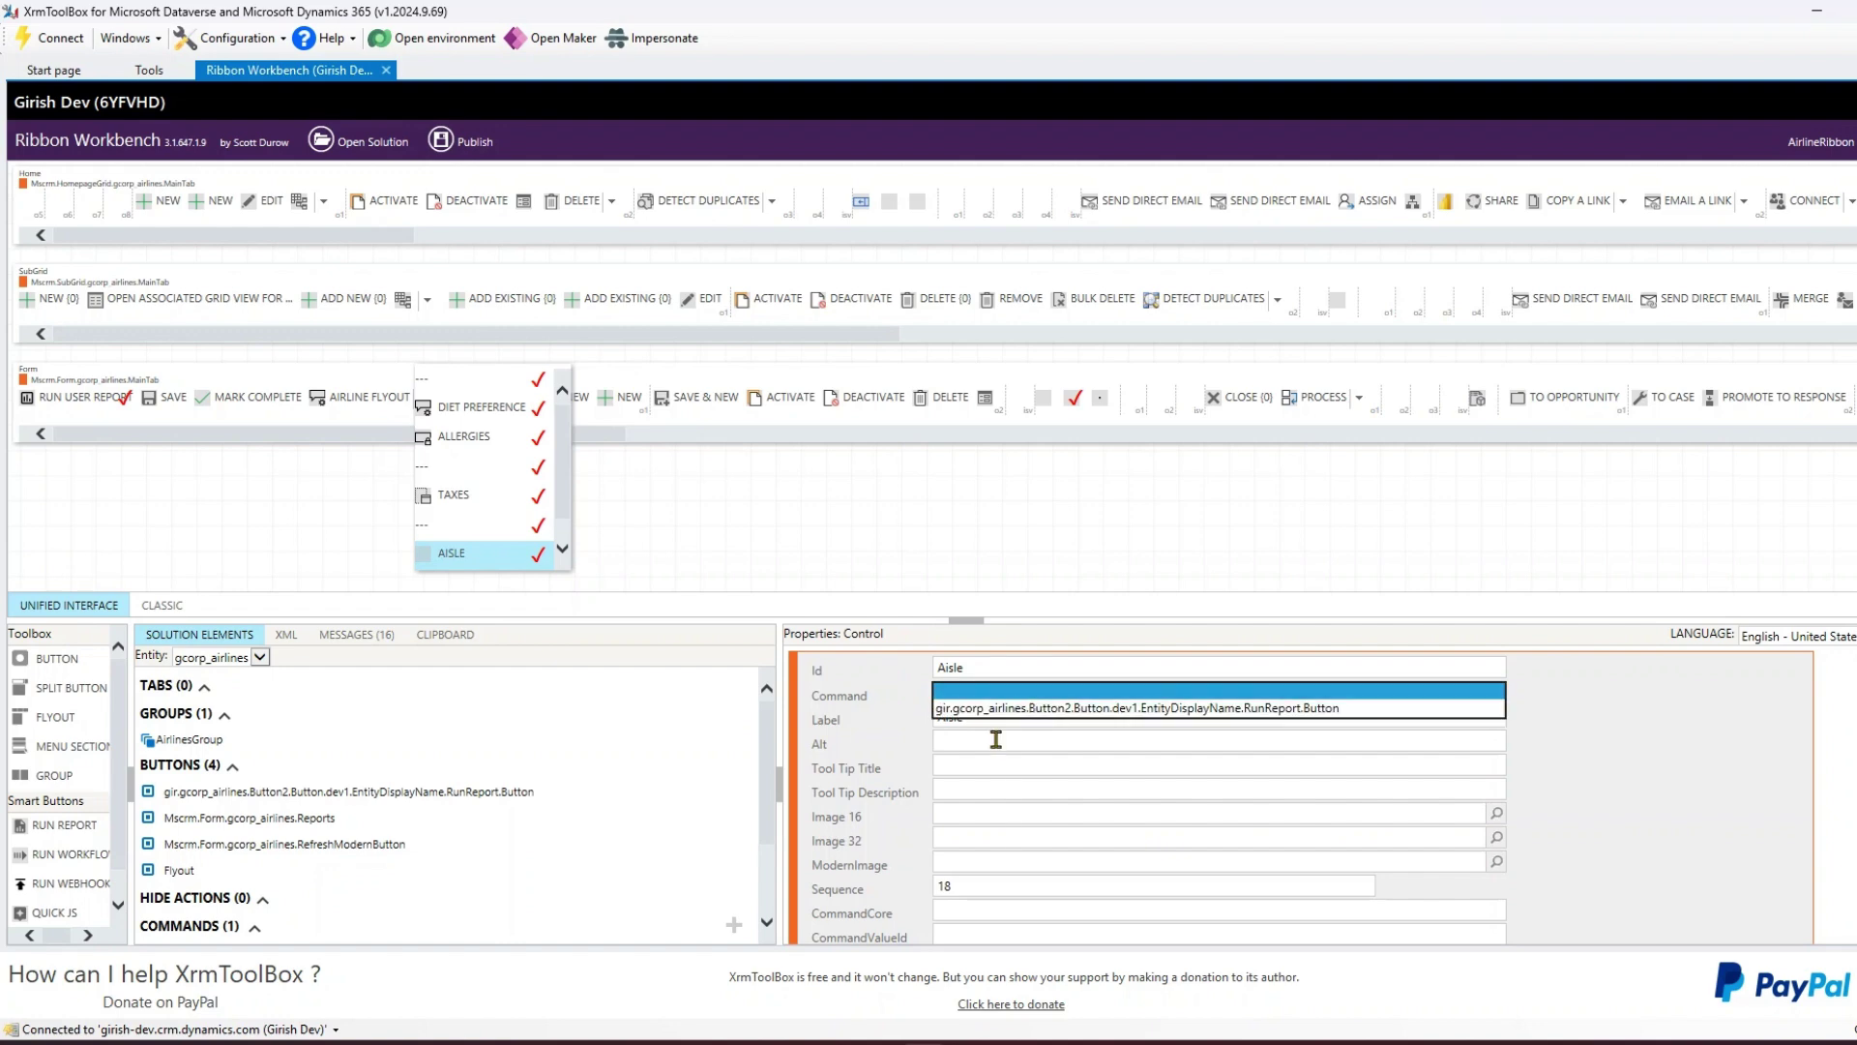
left_click(982, 708)
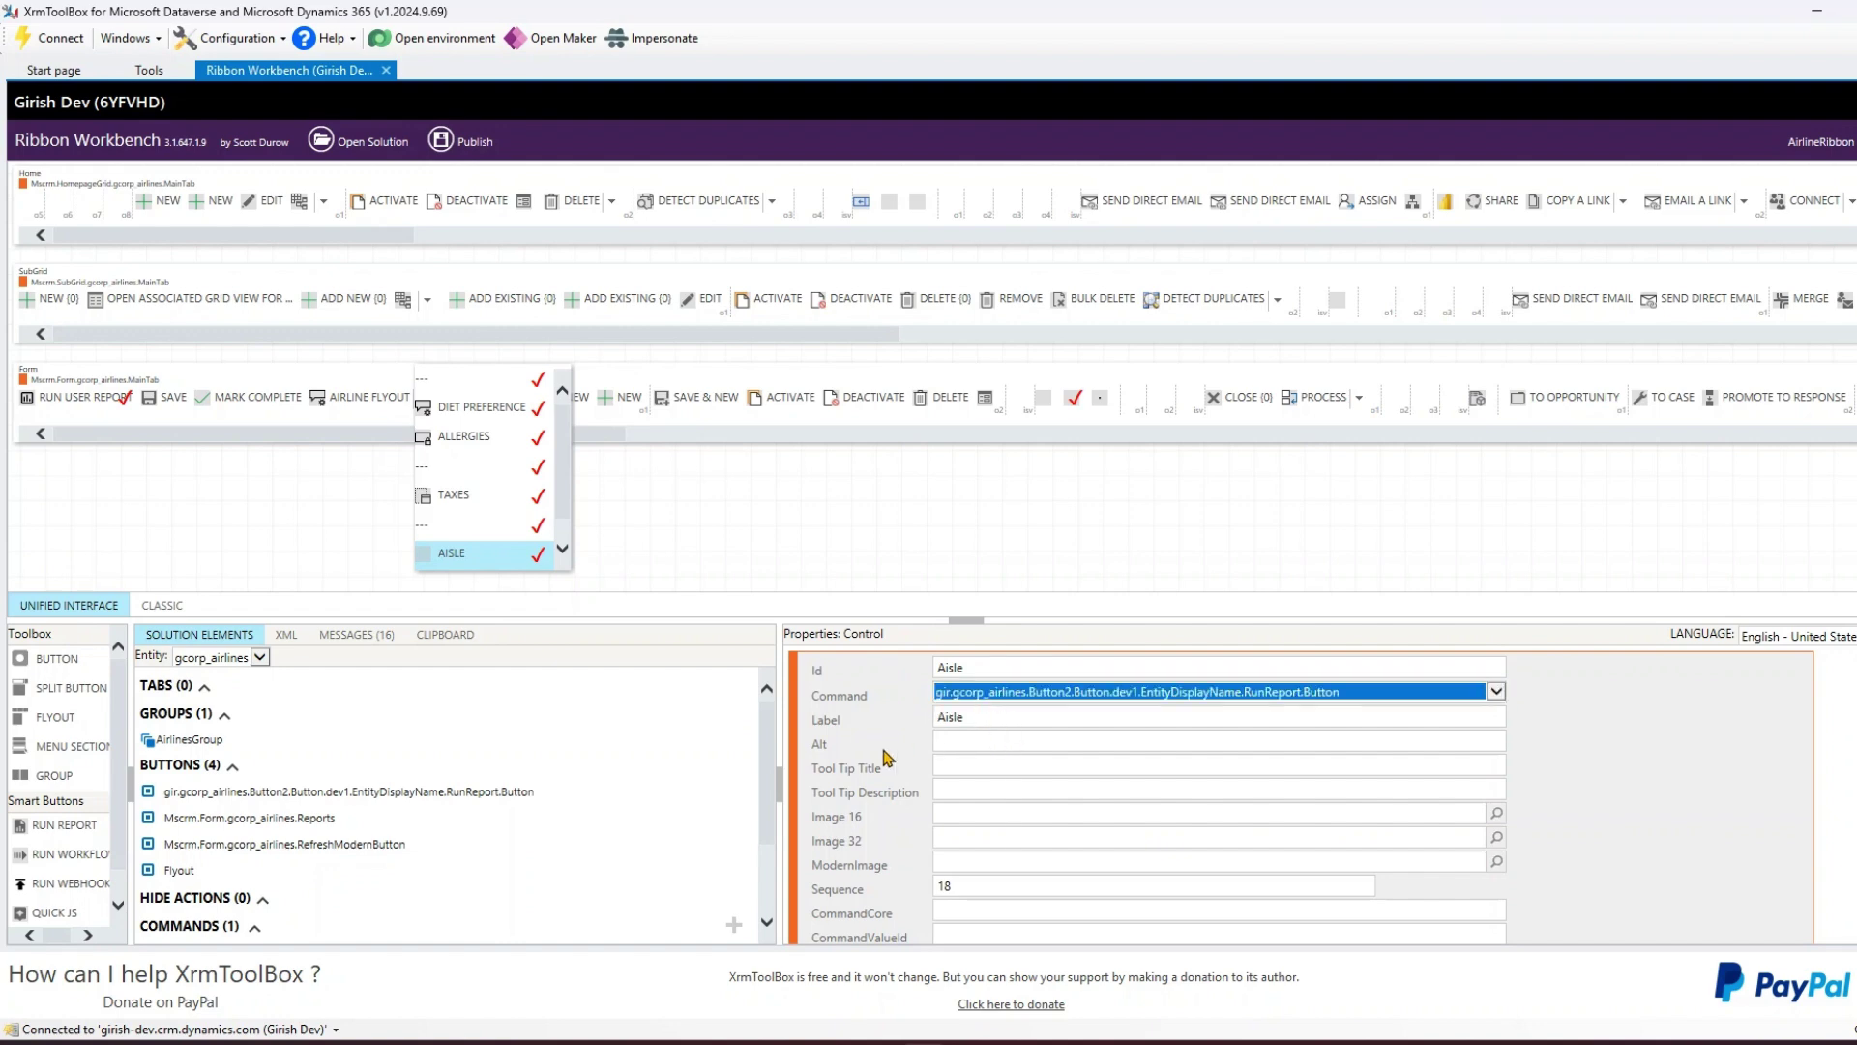
left_click(968, 883)
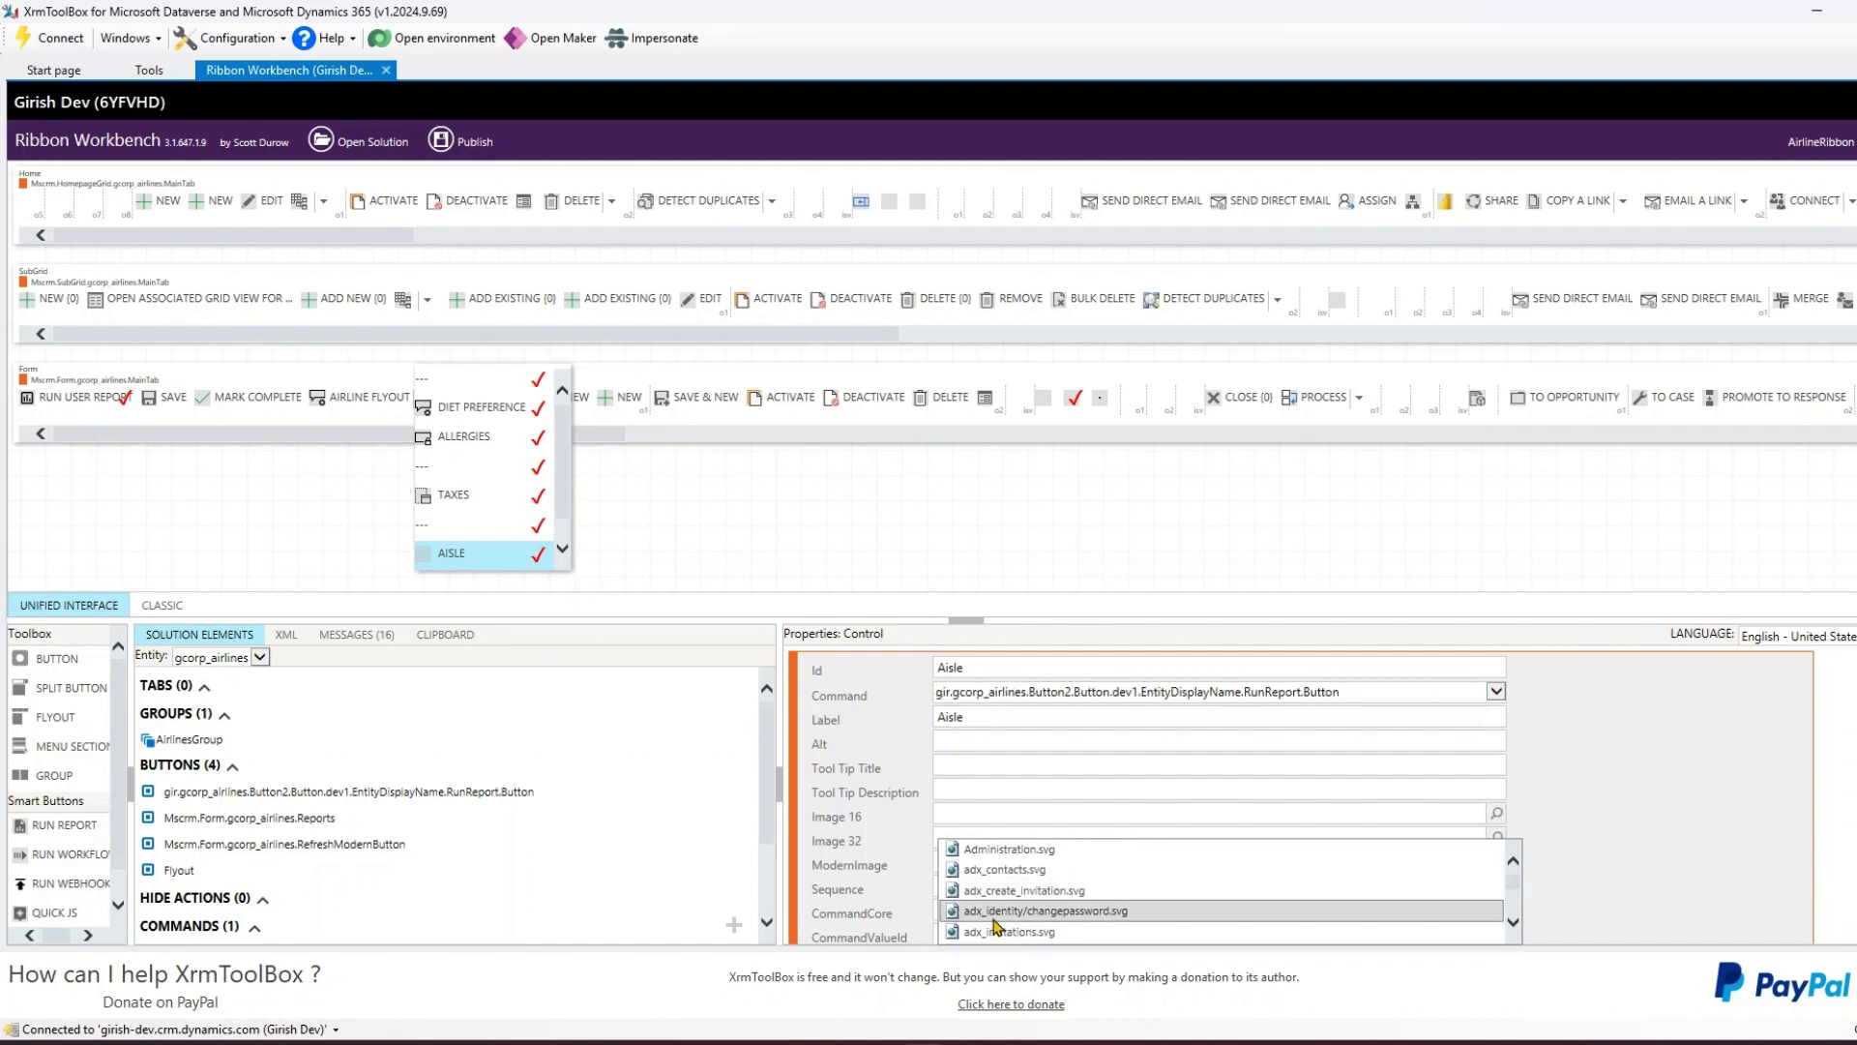
left_click(1025, 935)
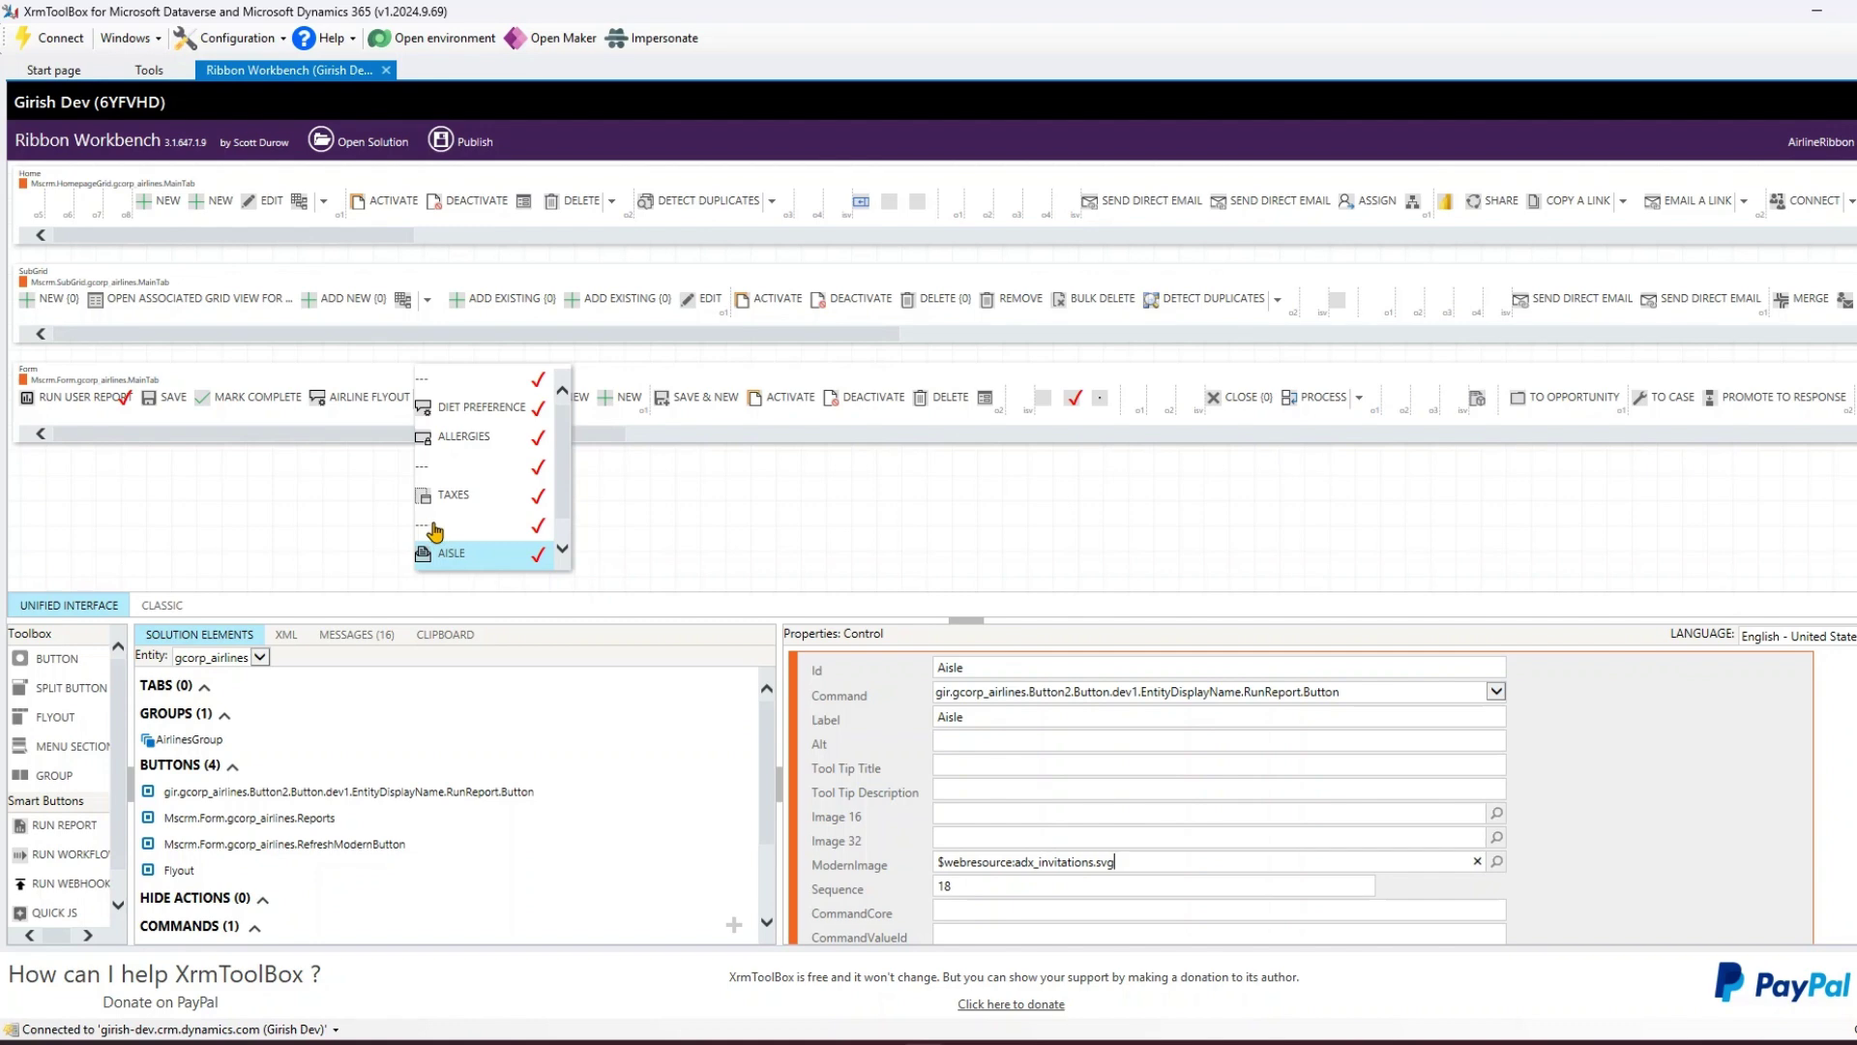
Assign the existing RunReport command to the second button under Seating and set its ModernImage to adx_create_invitation.svg
left_click(498, 539)
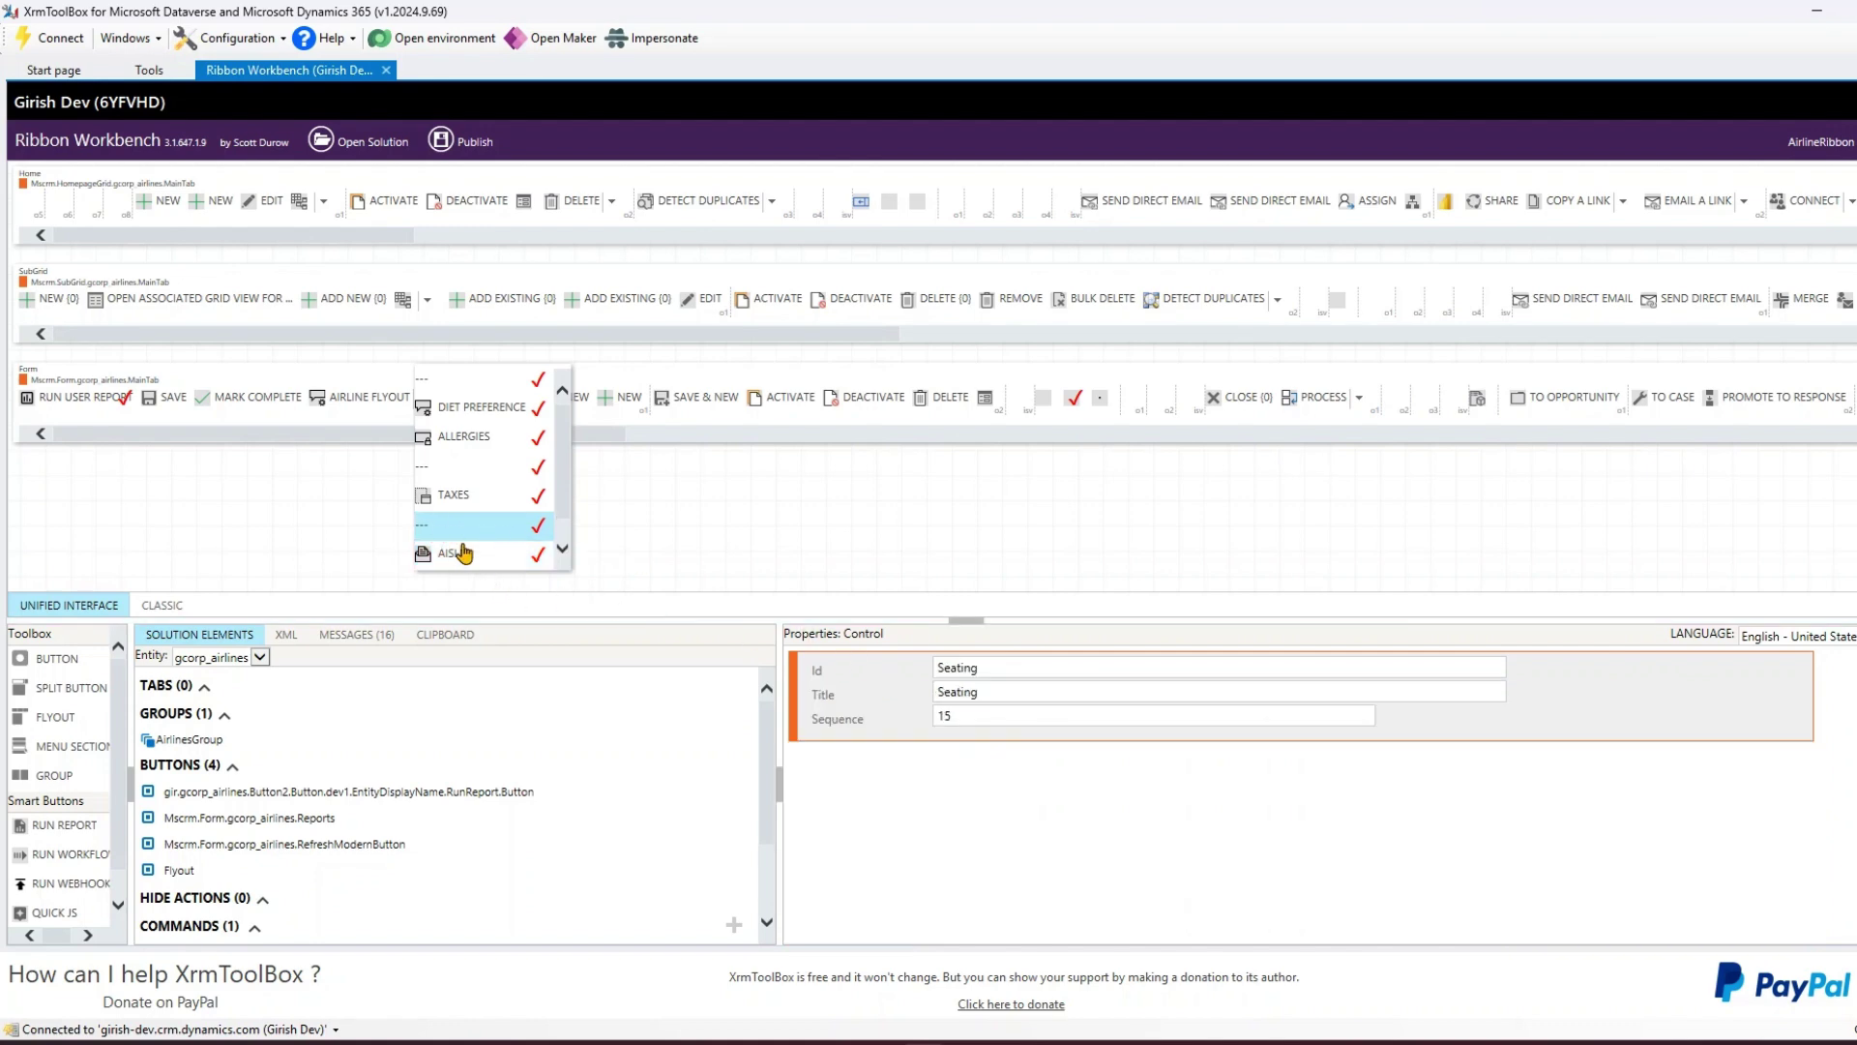
scroll(504, 552, "down", 1)
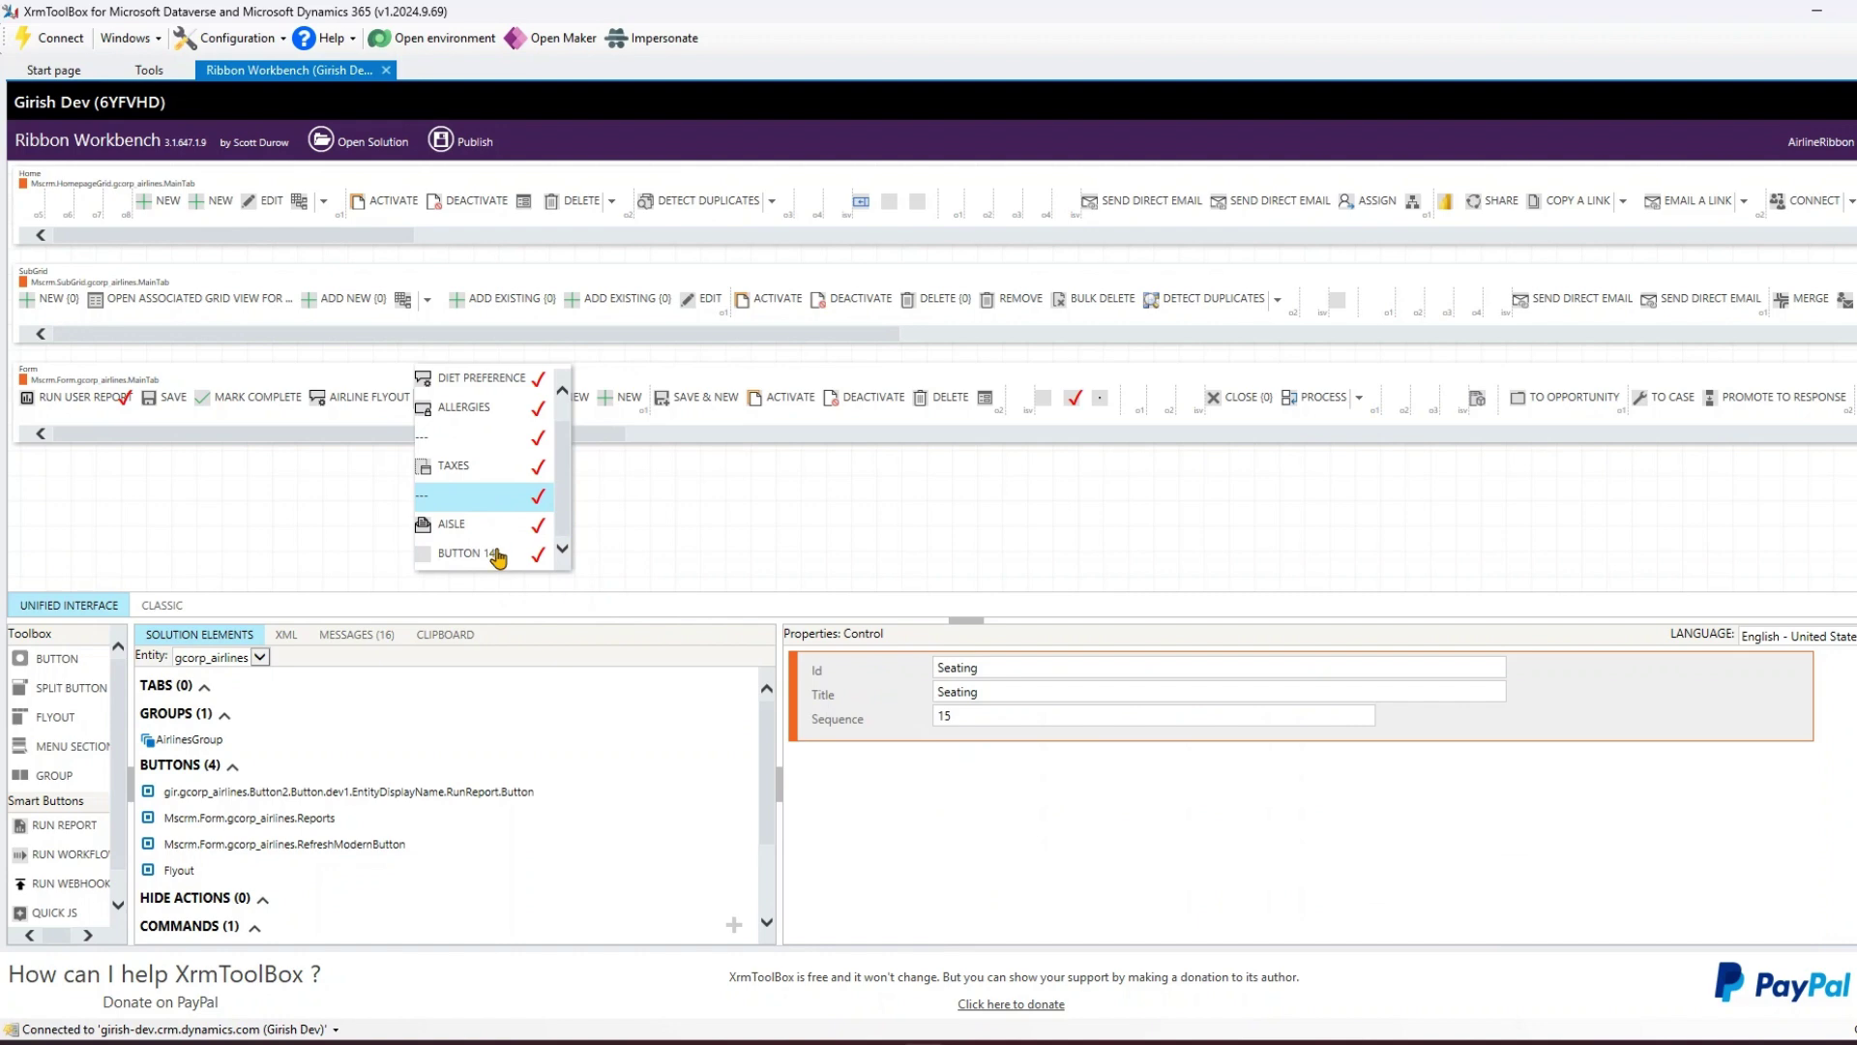
left_click(498, 557)
left_click(967, 690)
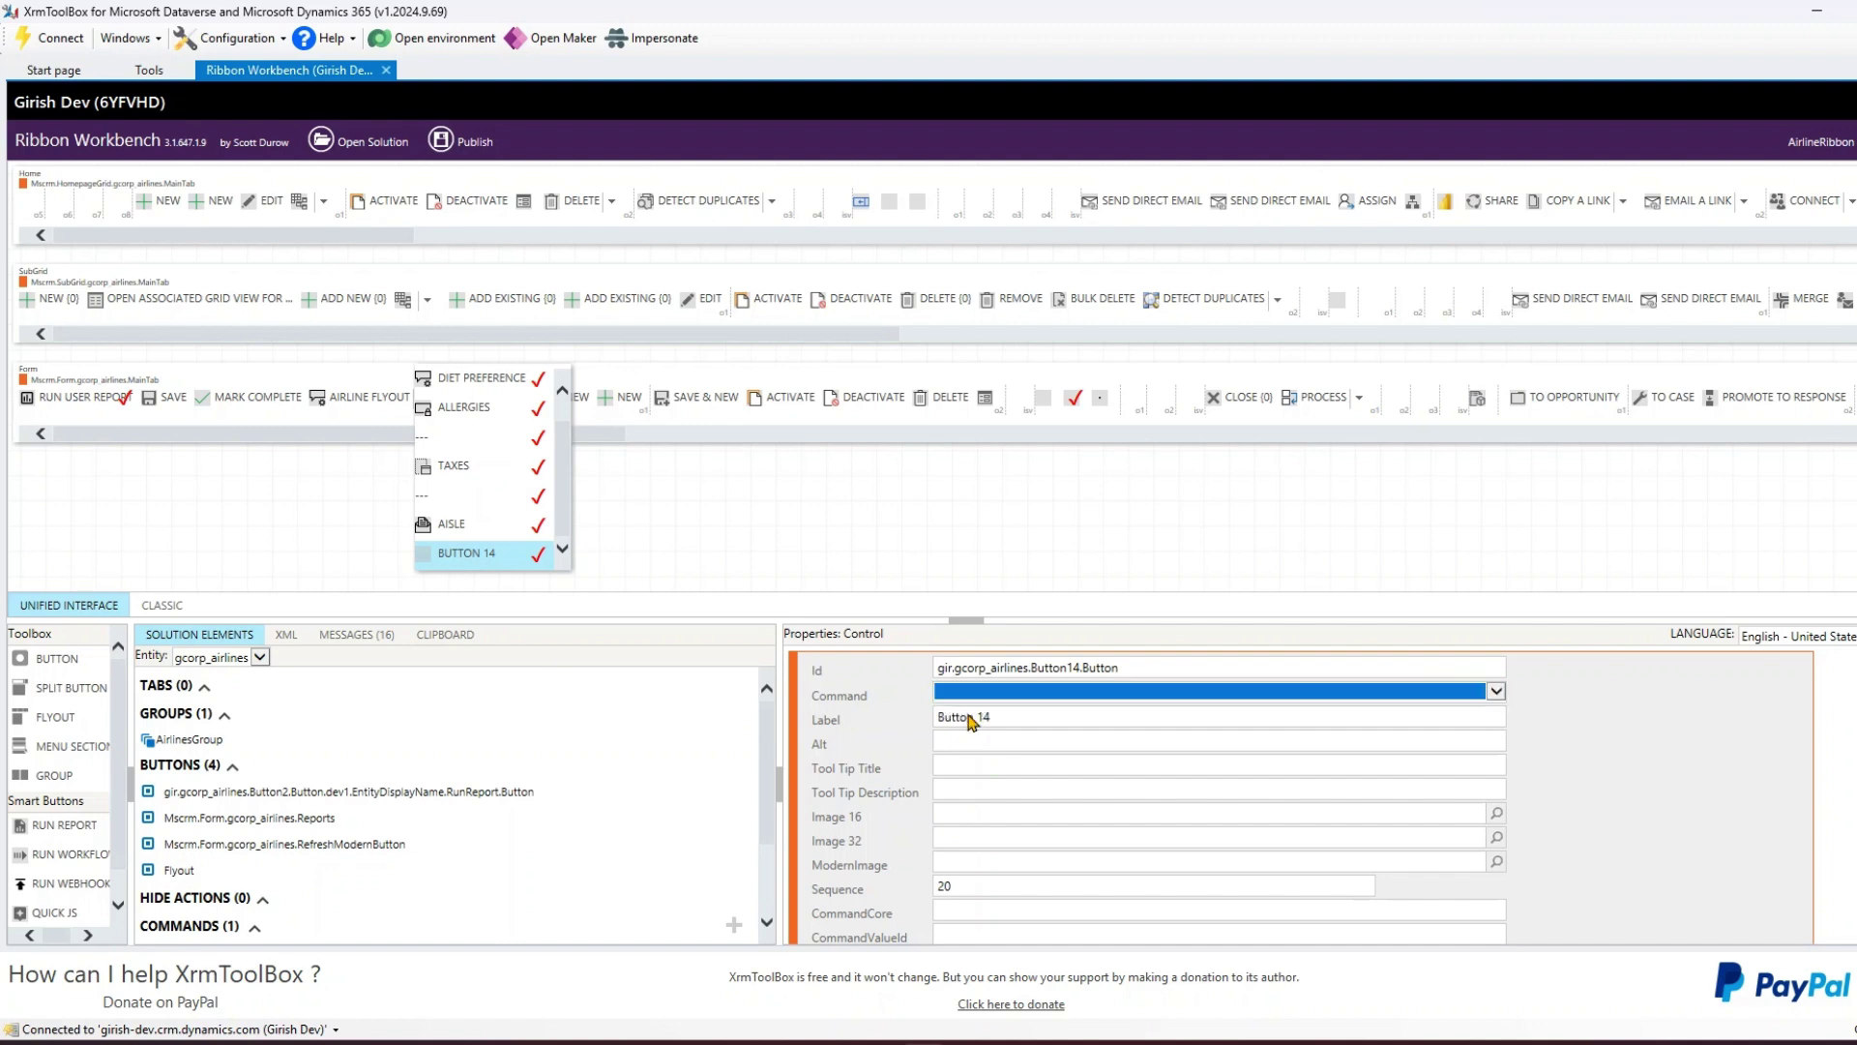
scroll(1012, 904, "down", 1)
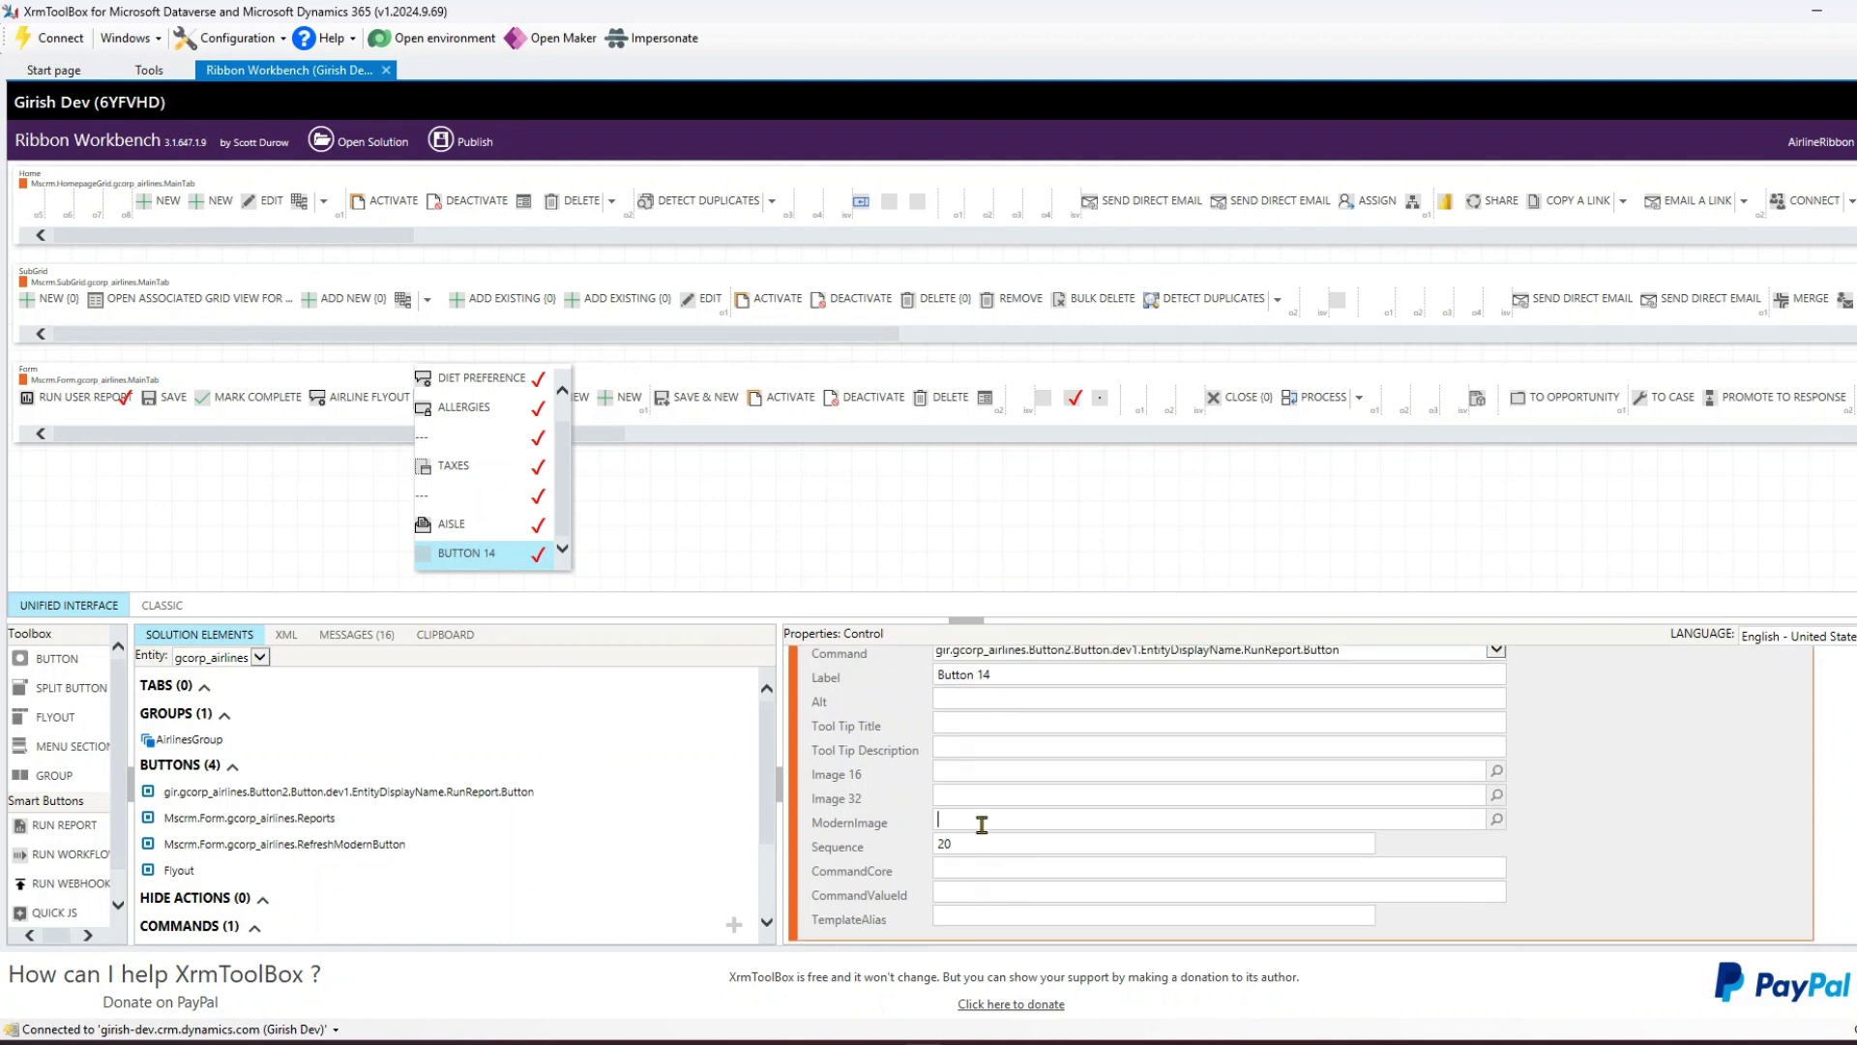
left_click(1035, 820)
scroll(1040, 851, "down", 5)
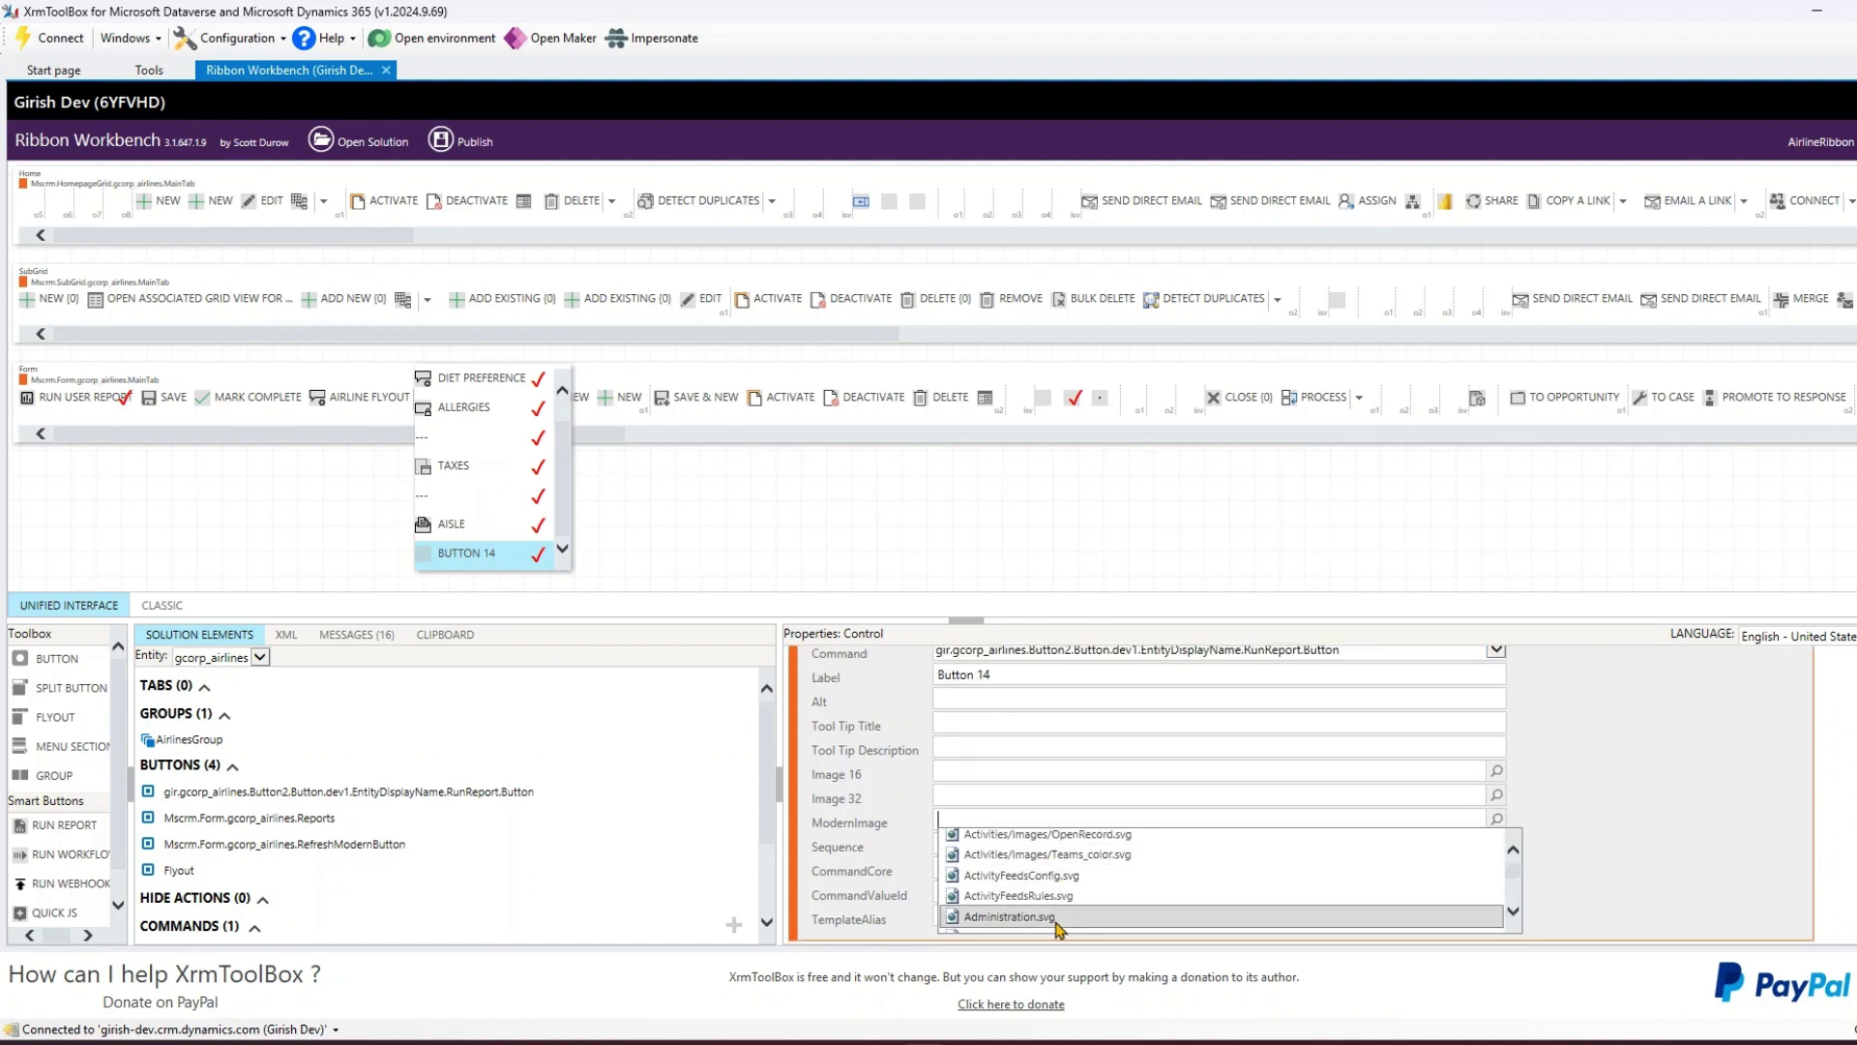
left_click(1048, 880)
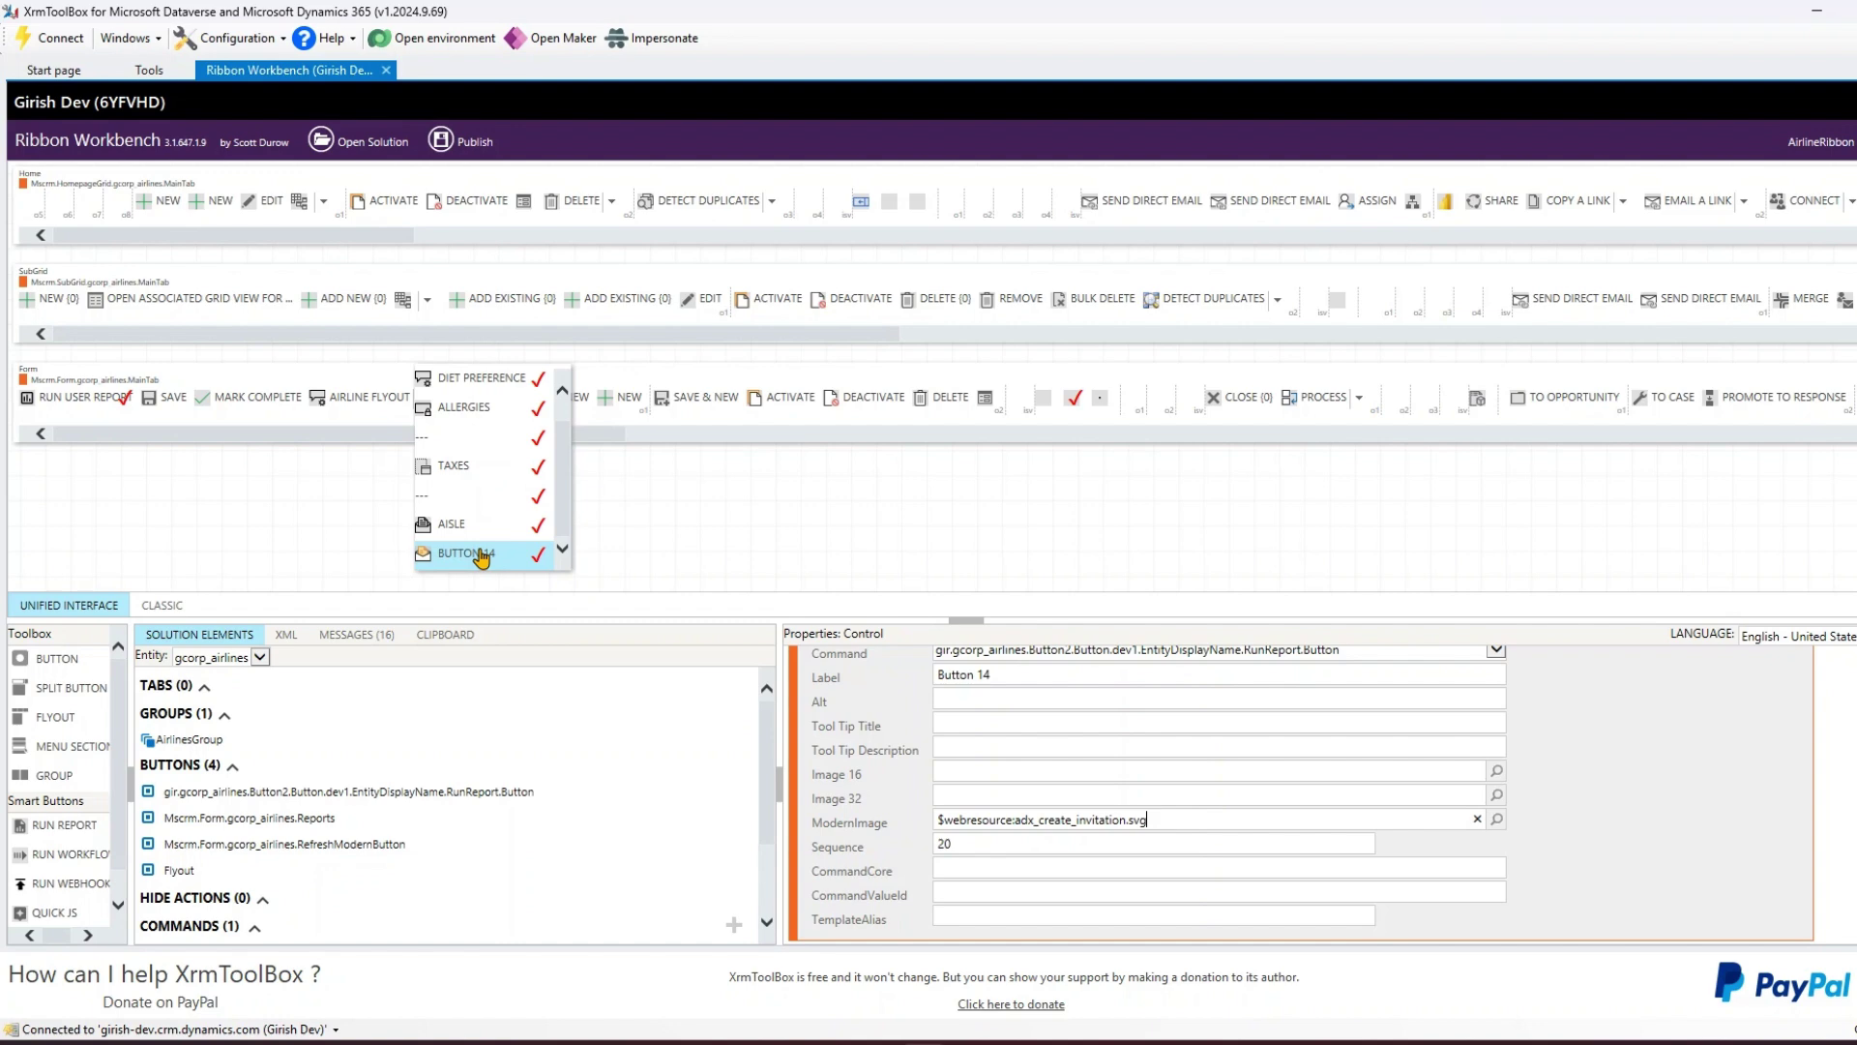
Label the second button under Seating Leg Space and set its Id to match
scroll(1008, 711, "up", 1)
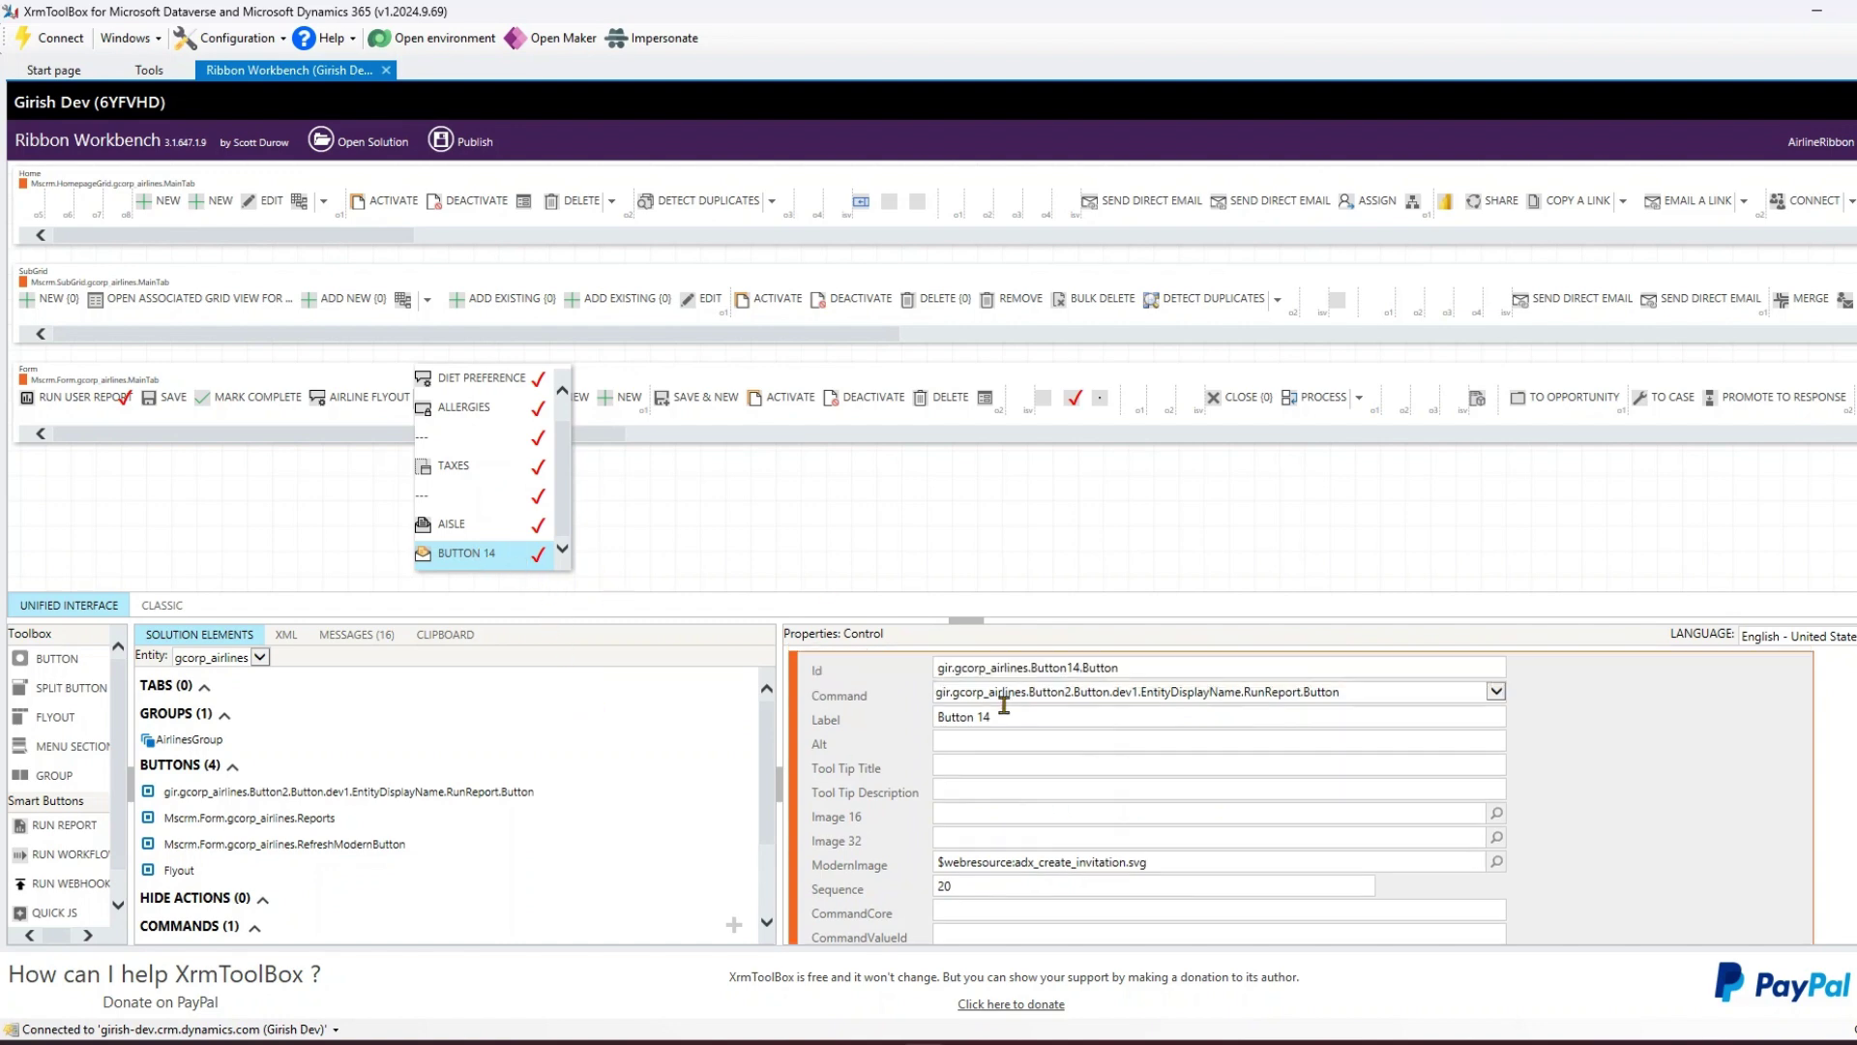
triple_click(1152, 667)
type("Leg")
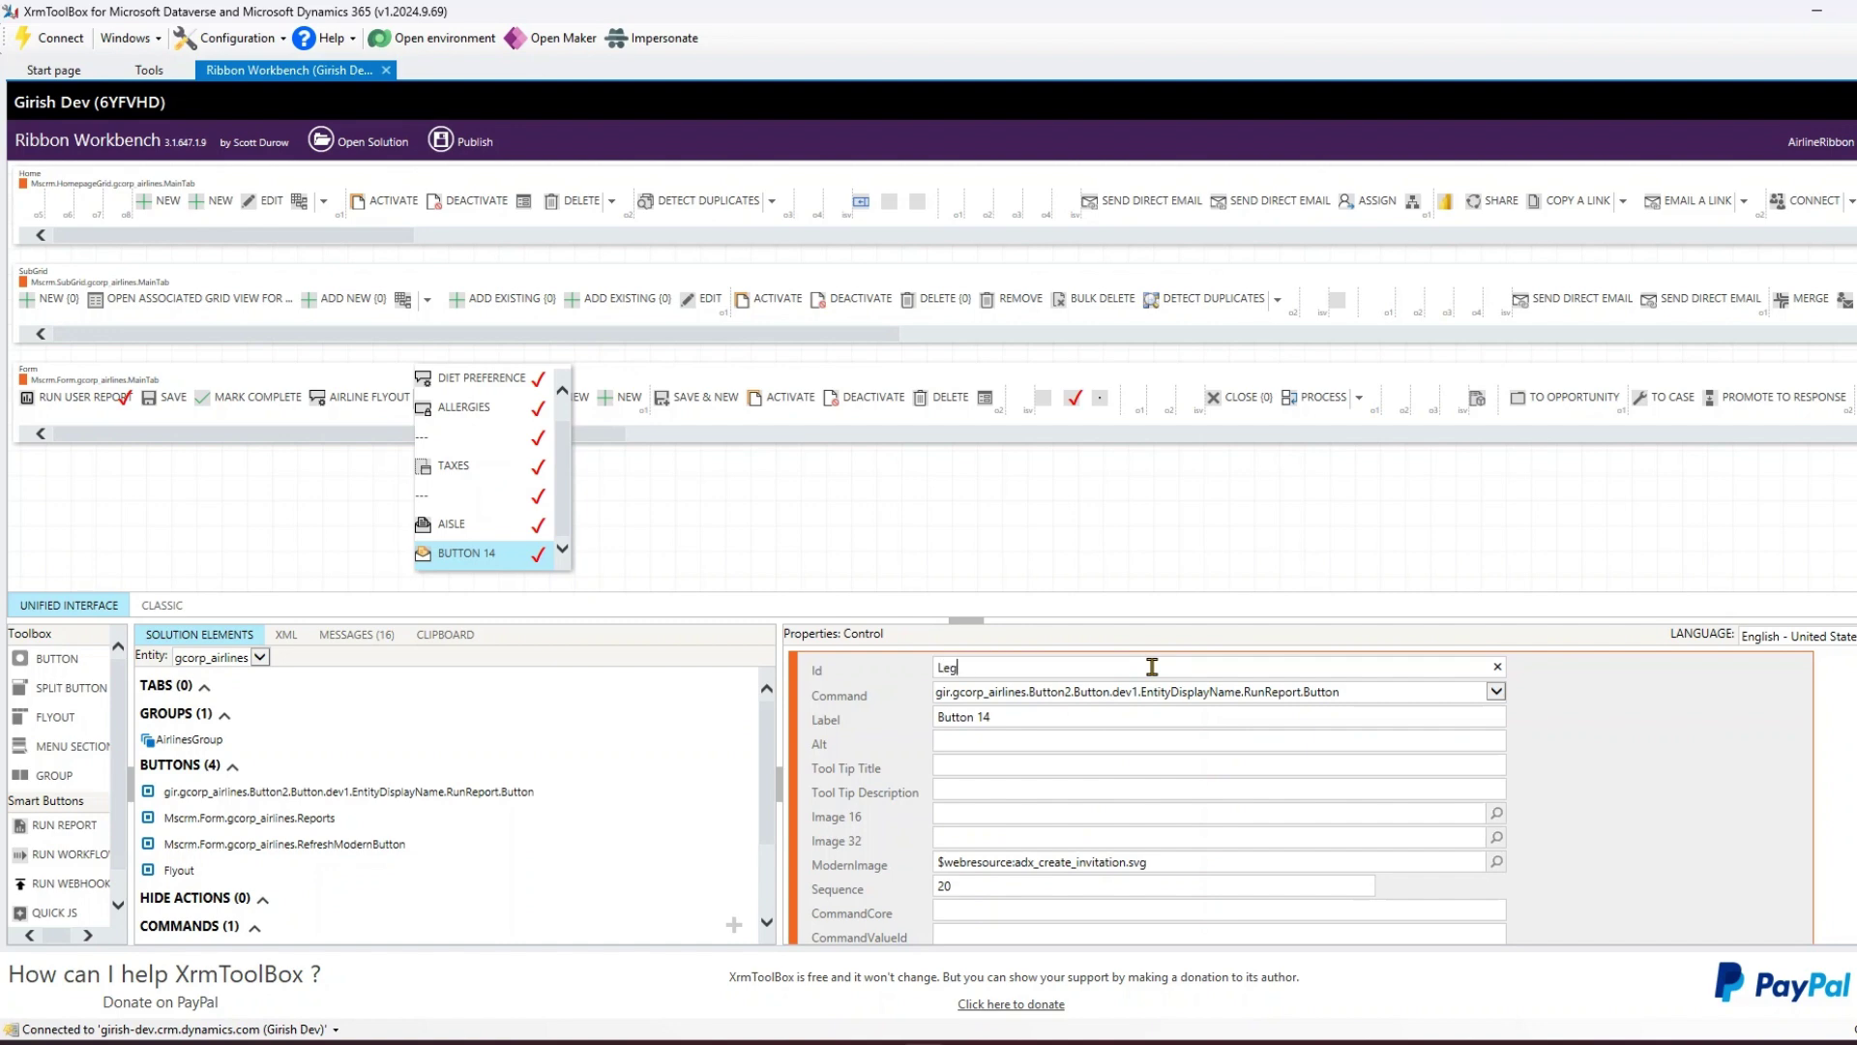
triple_click(1152, 668)
key("ctrl+c")
triple_click(1019, 713)
key("ctrl+v")
Assign the gir.gcorp_airlines.Button2.Button.dev1.EntityDisplayName.RunReport.Button command to the Taxes button in the Airline Flyout
left_click(467, 529)
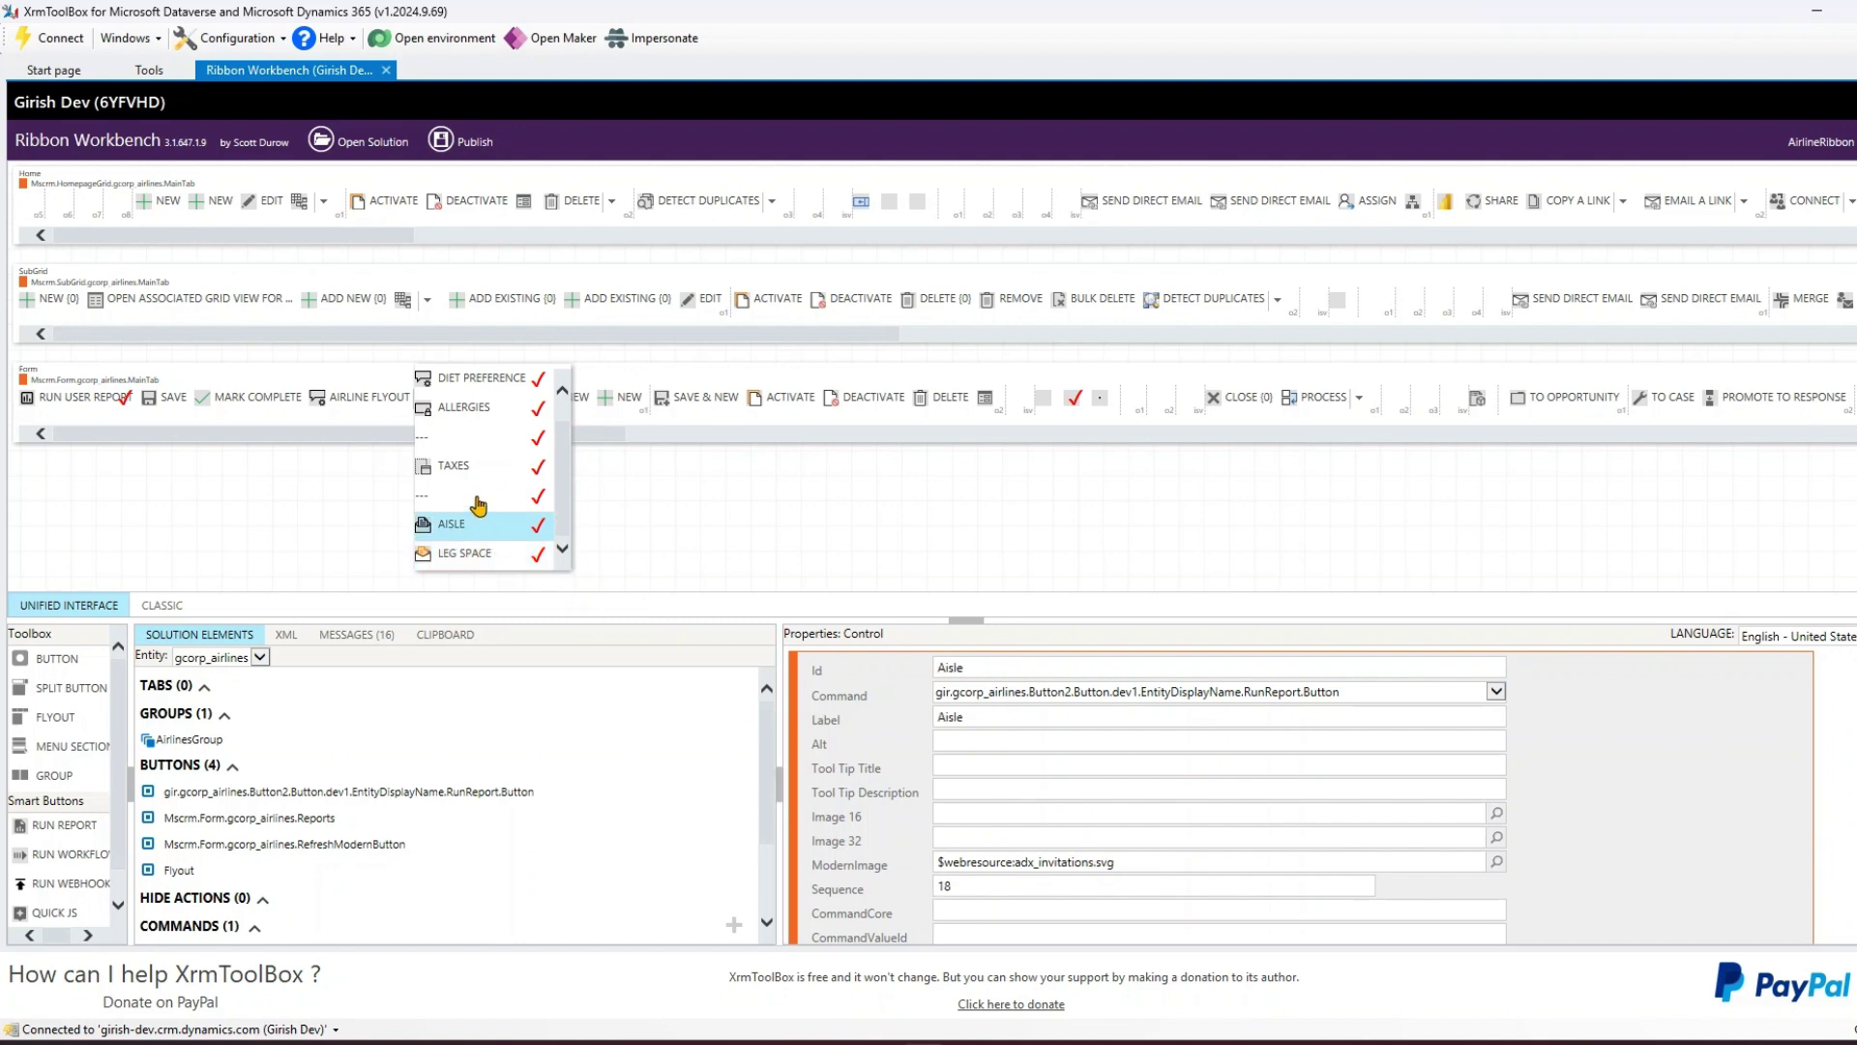
left_click(479, 501)
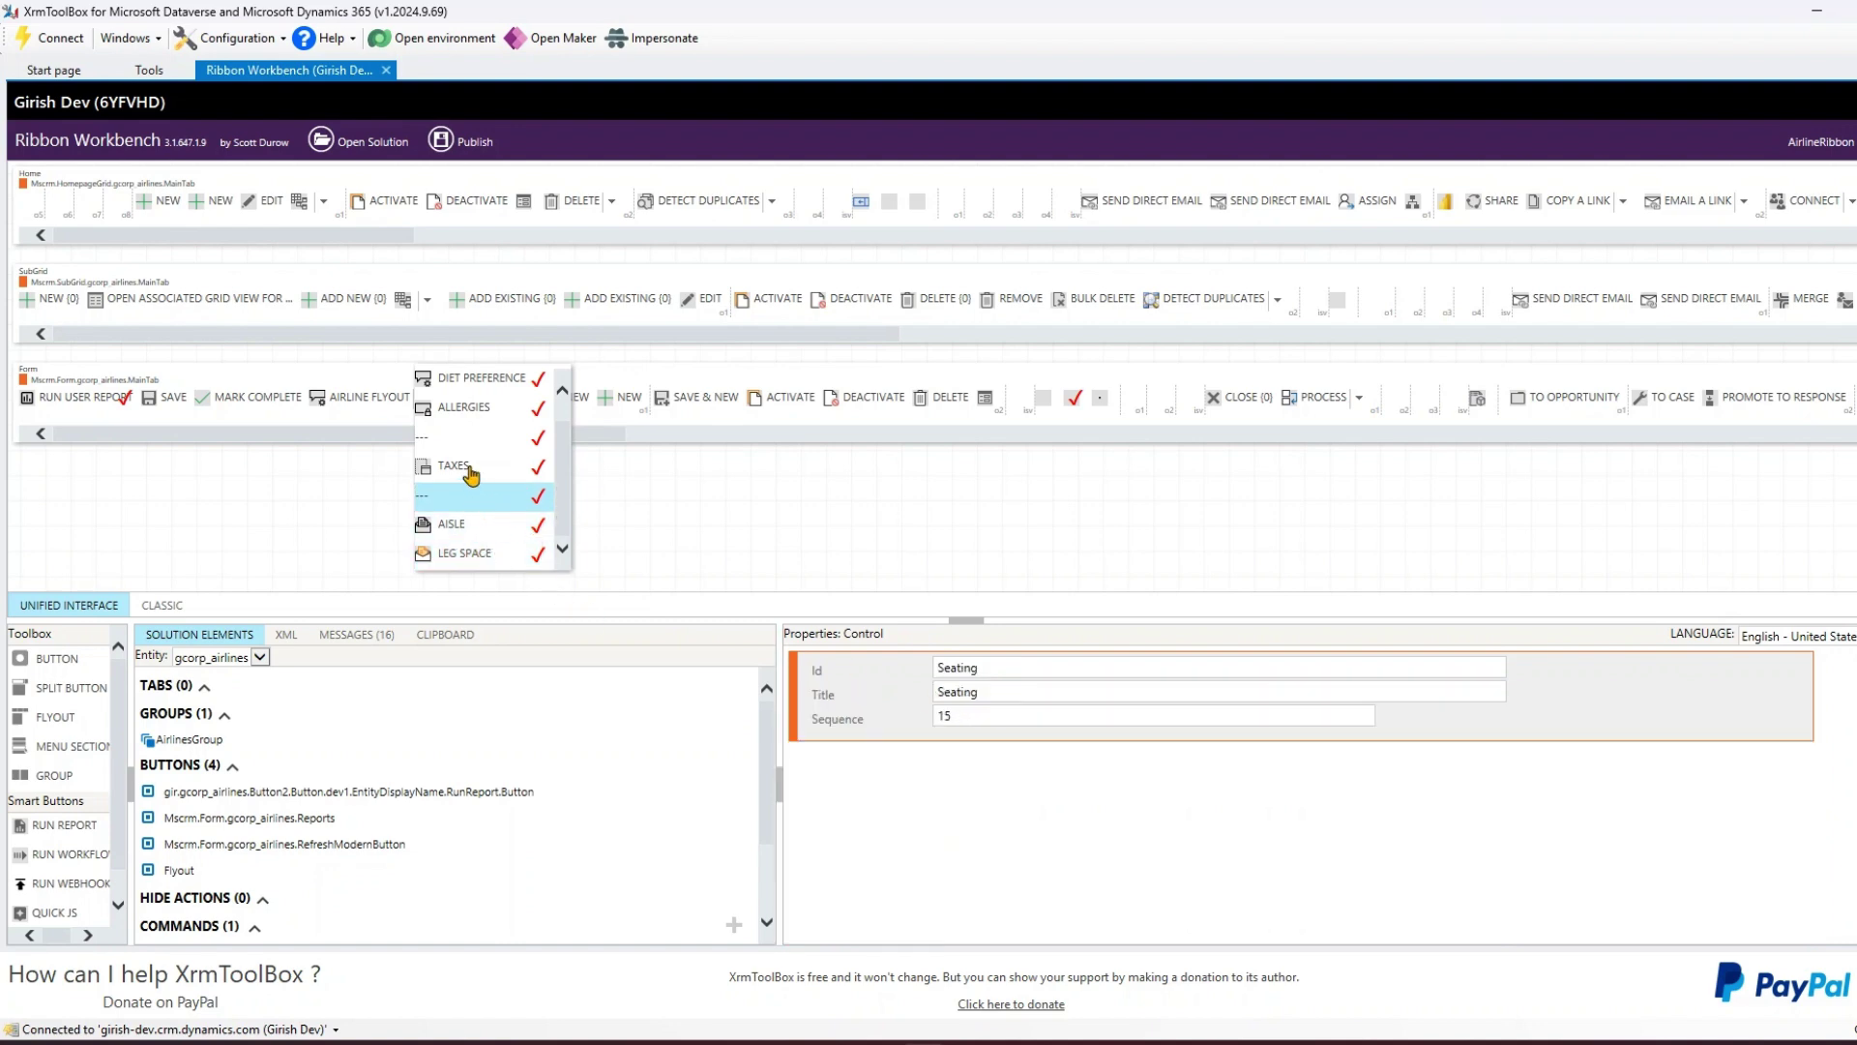
left_click(463, 468)
left_click(963, 695)
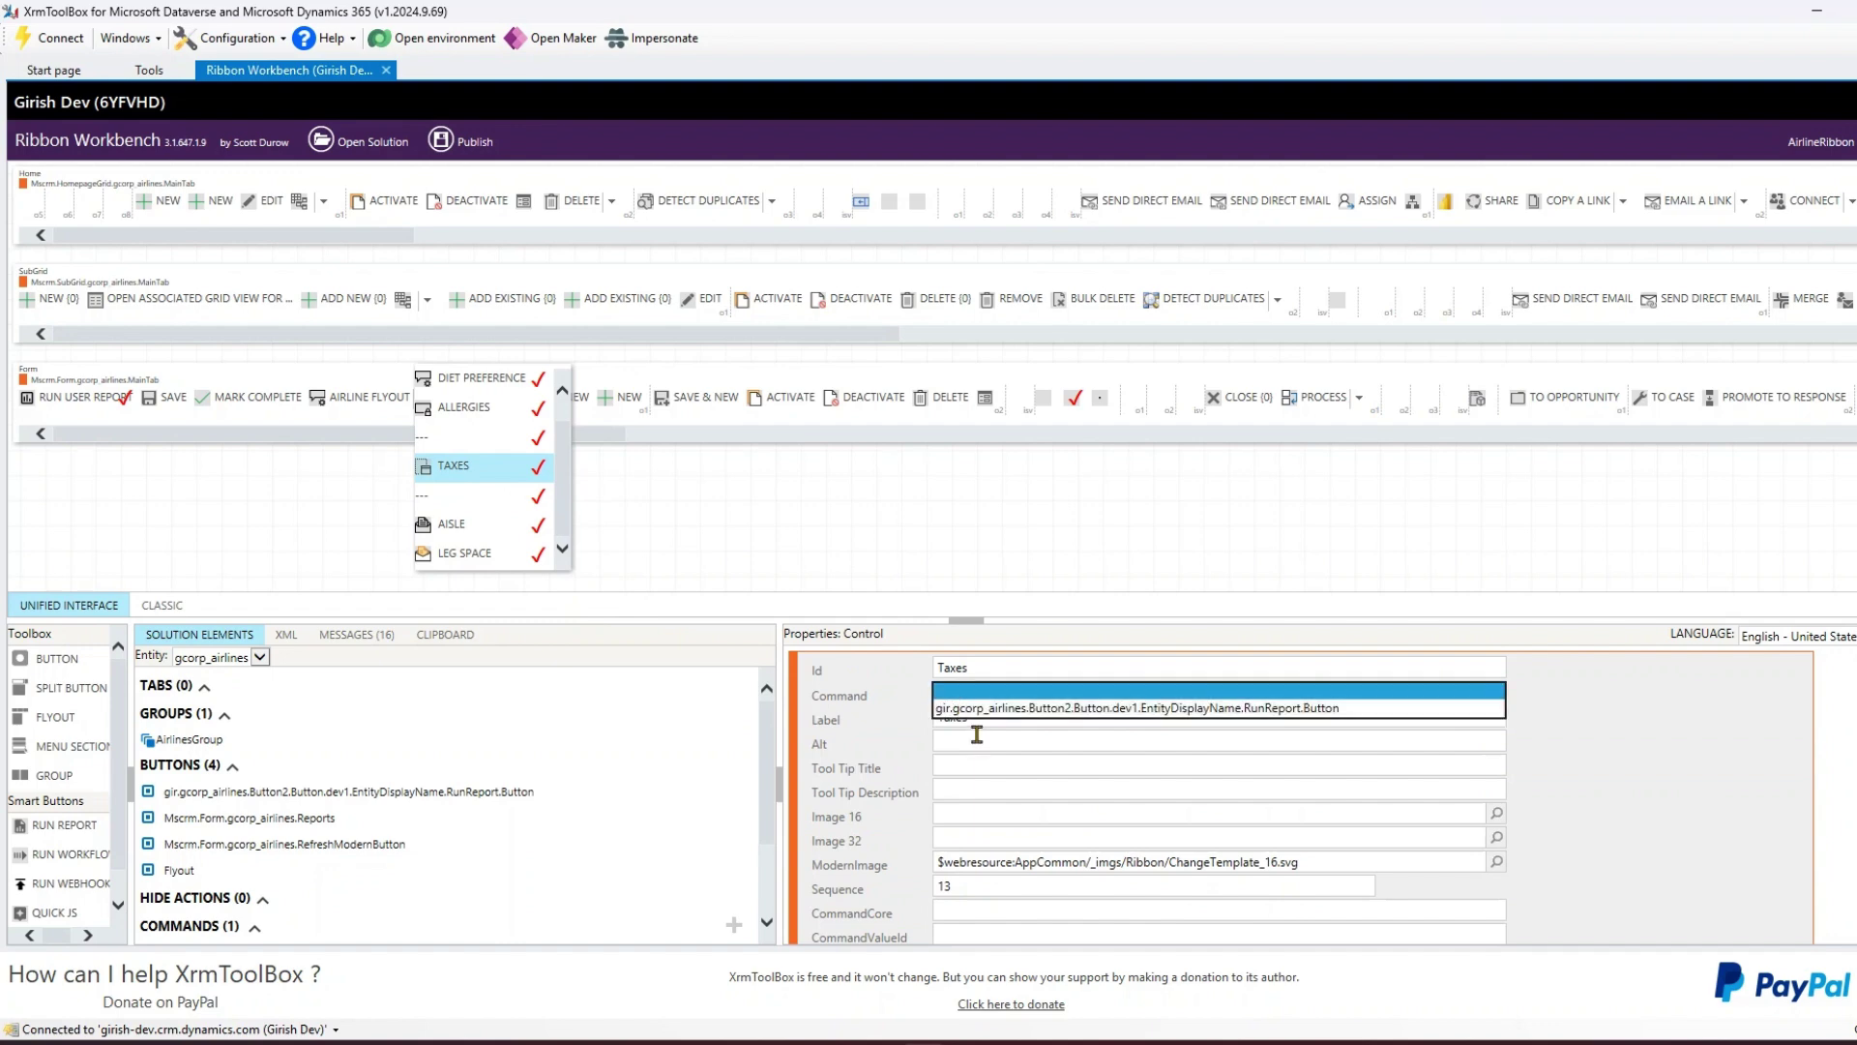
left_click(979, 709)
Assign the gir.gcorp_airlines.Button2.Button.dev1.EntityDisplayName.RunReport.Button command to the Allergies button
scroll(466, 455, "up", 1)
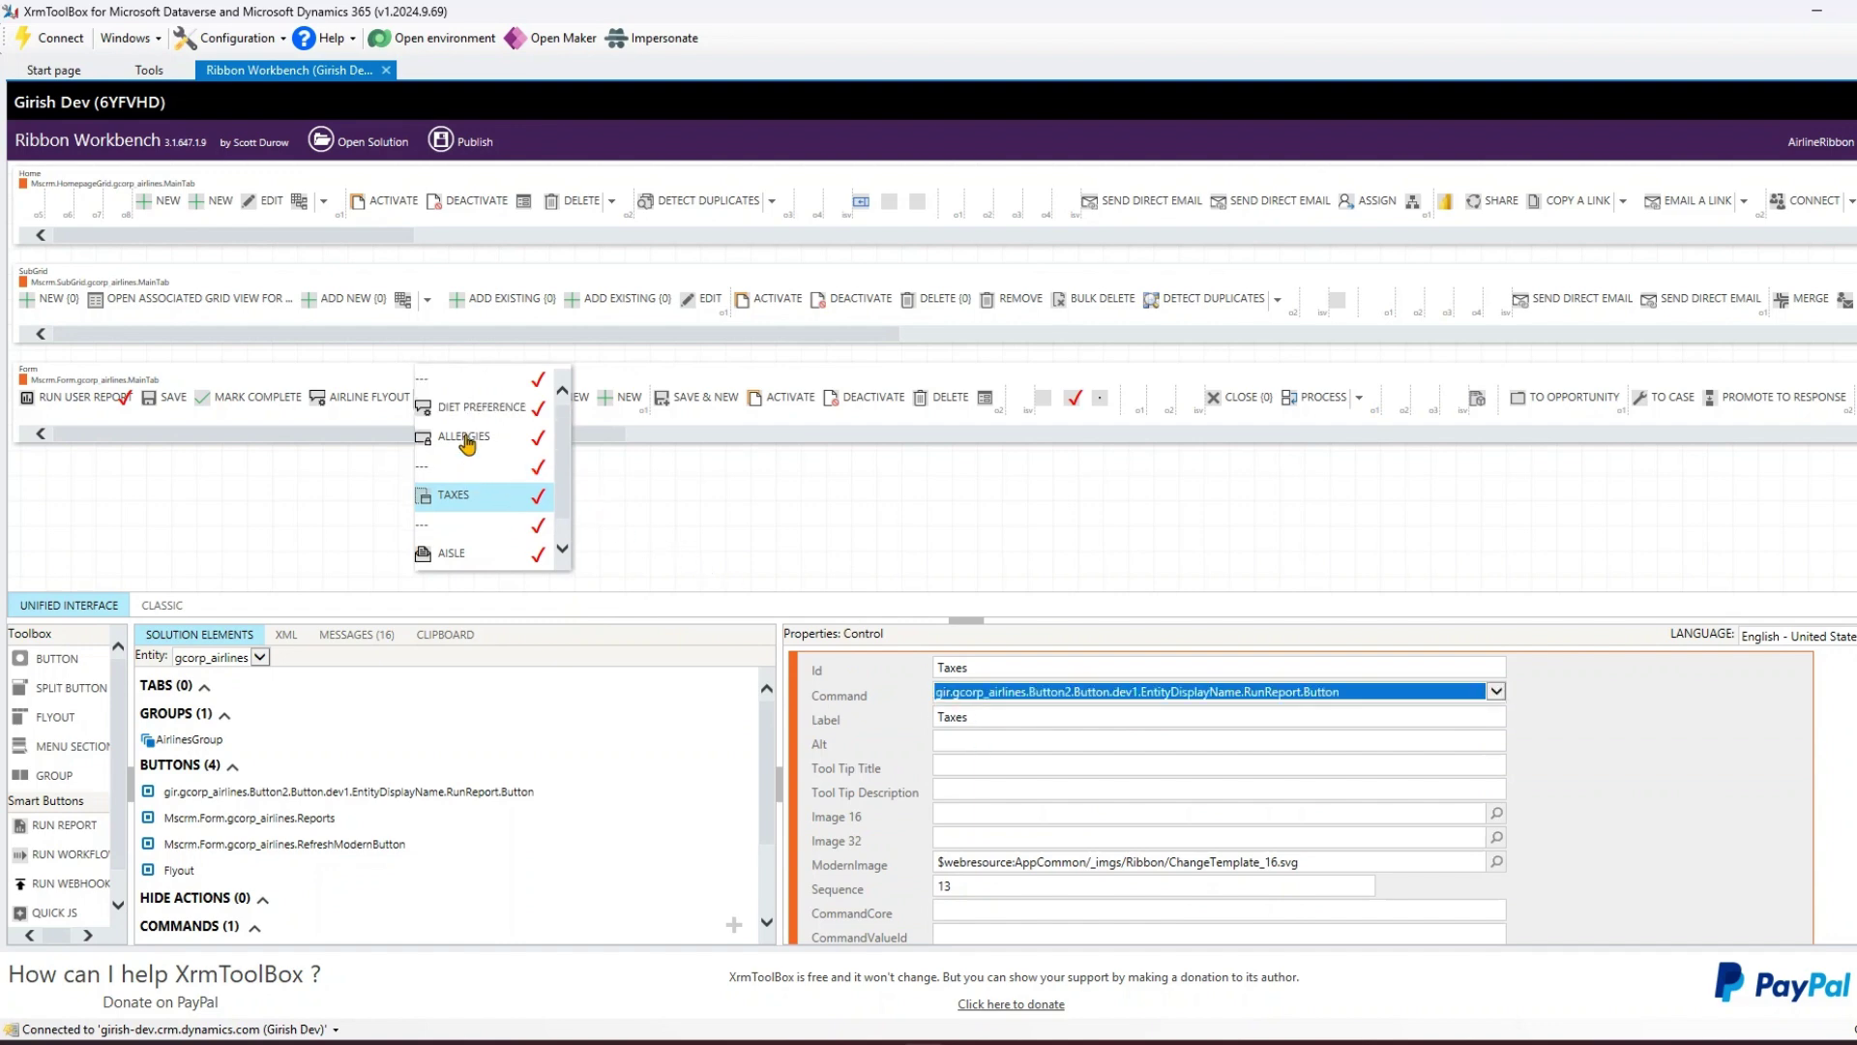
left_click(466, 469)
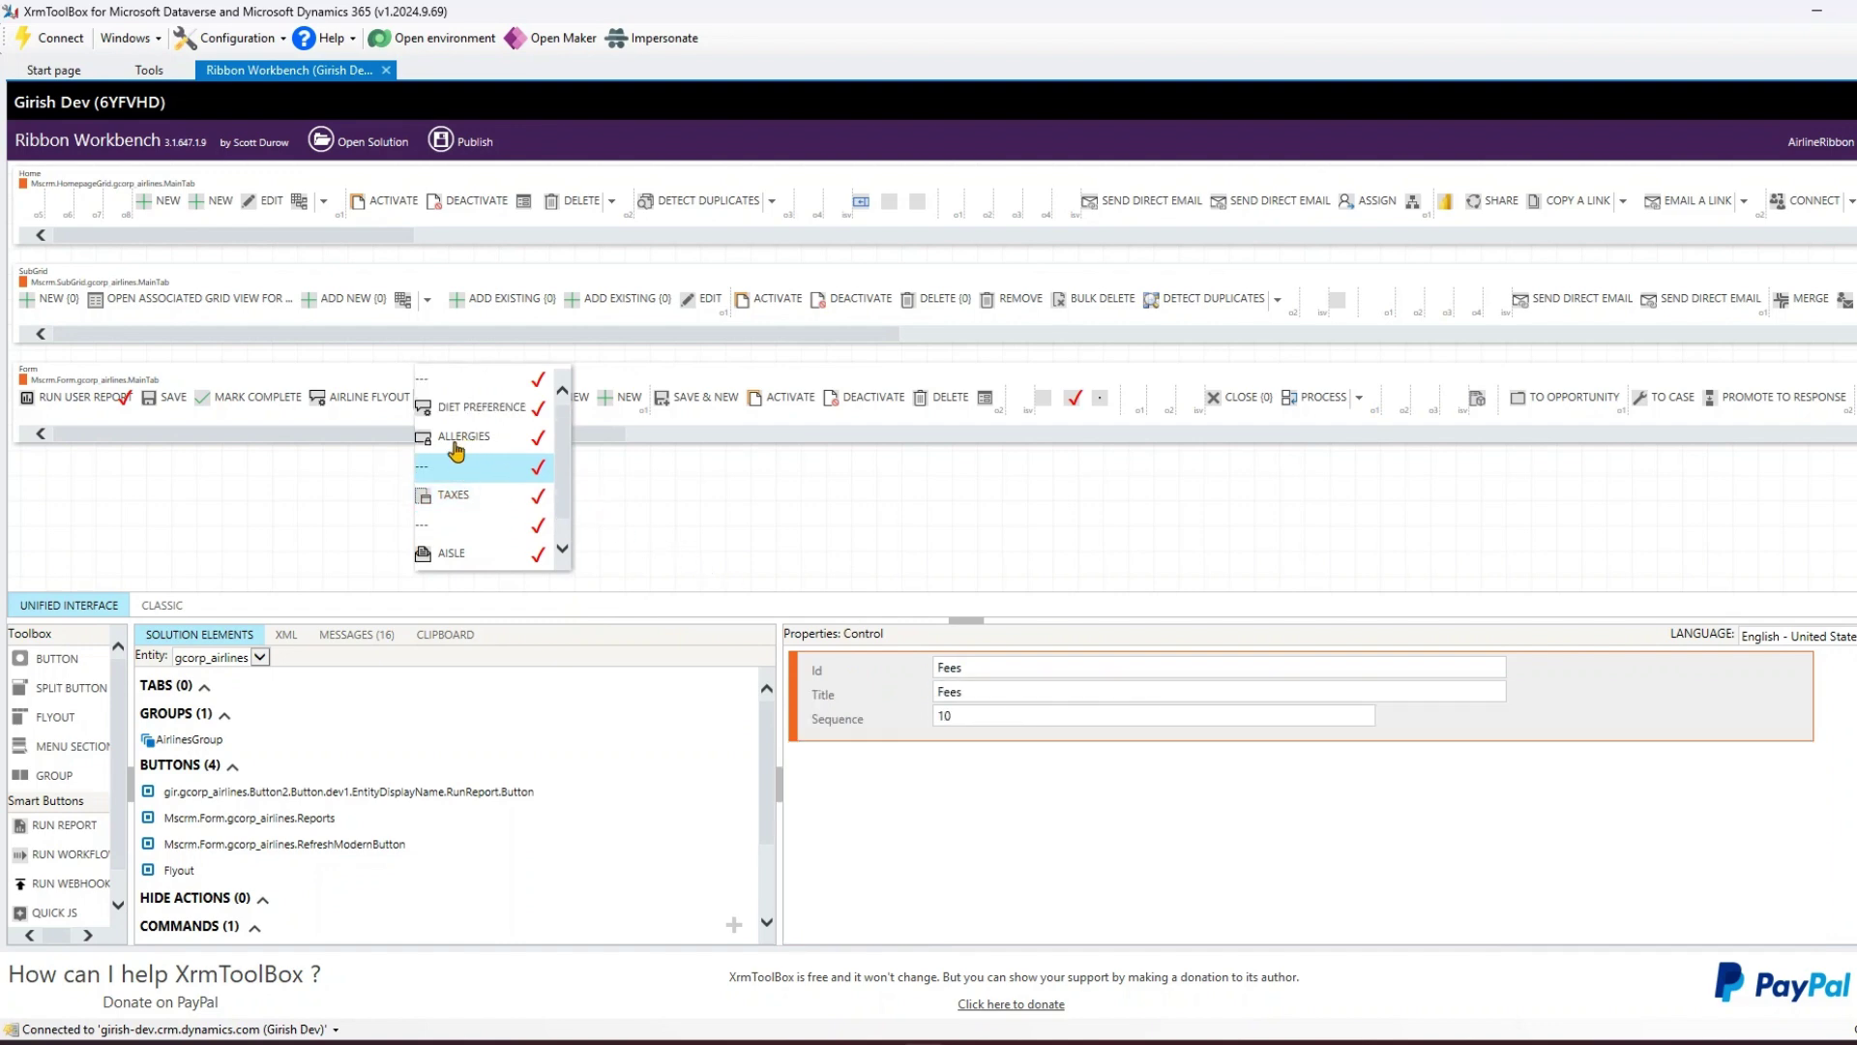
left_click(453, 443)
left_click(947, 700)
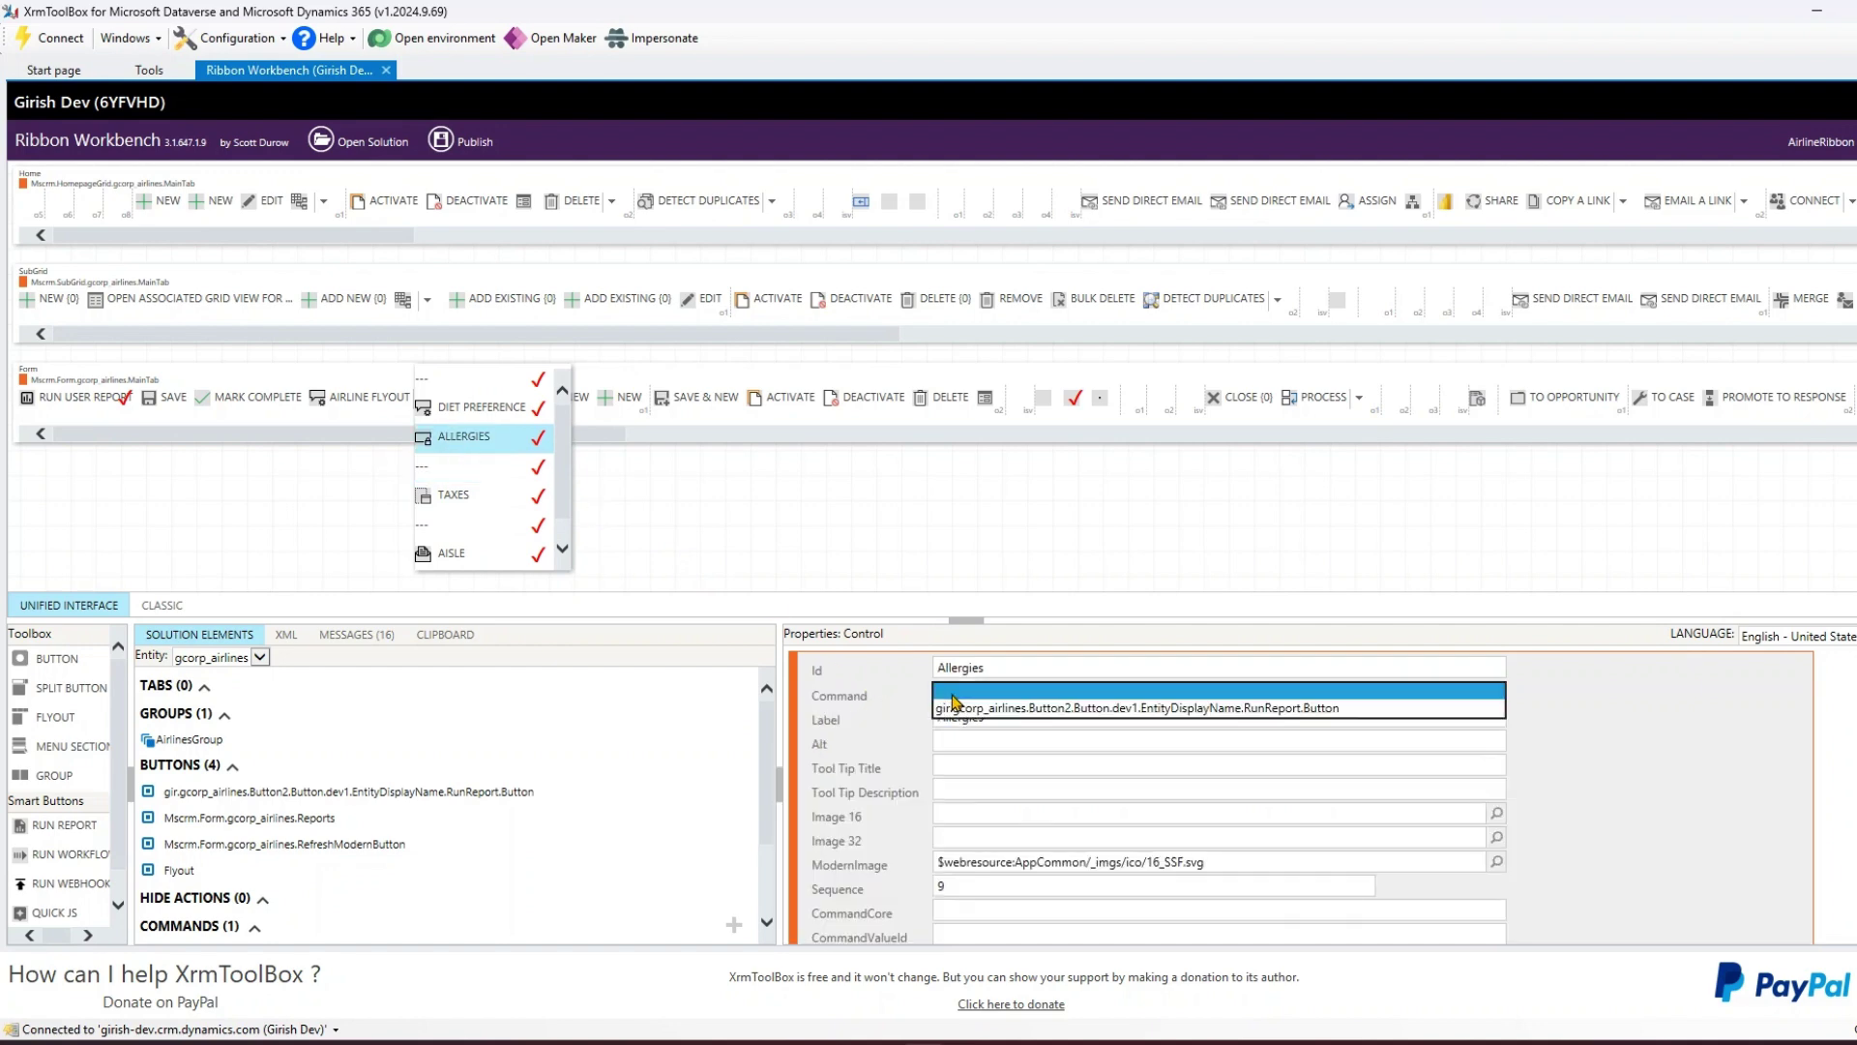
left_click(961, 711)
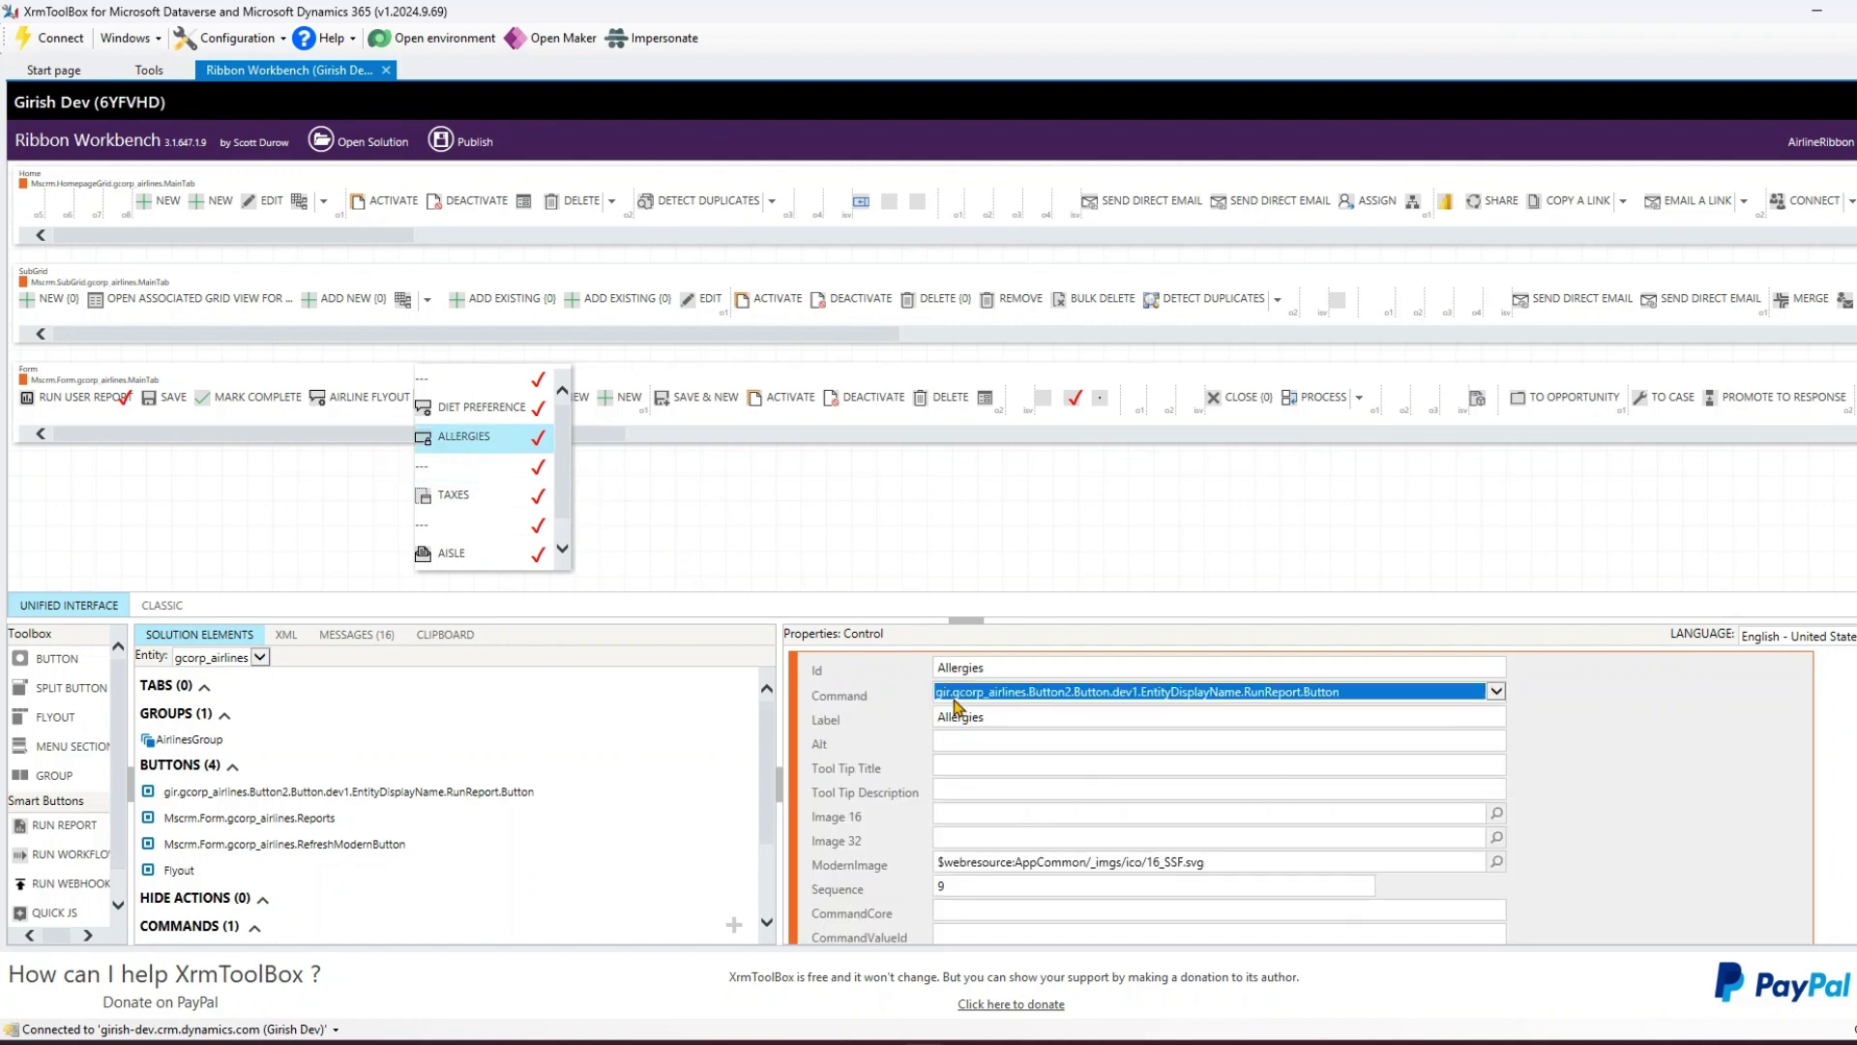
Assign the gir.gcorp_airlines.Button2.Button.dev1.EntityDisplayName.RunReport.Button command to the Diet Preference button
left_click(497, 414)
left_click(991, 695)
left_click(992, 709)
left_click(994, 694)
left_click(994, 709)
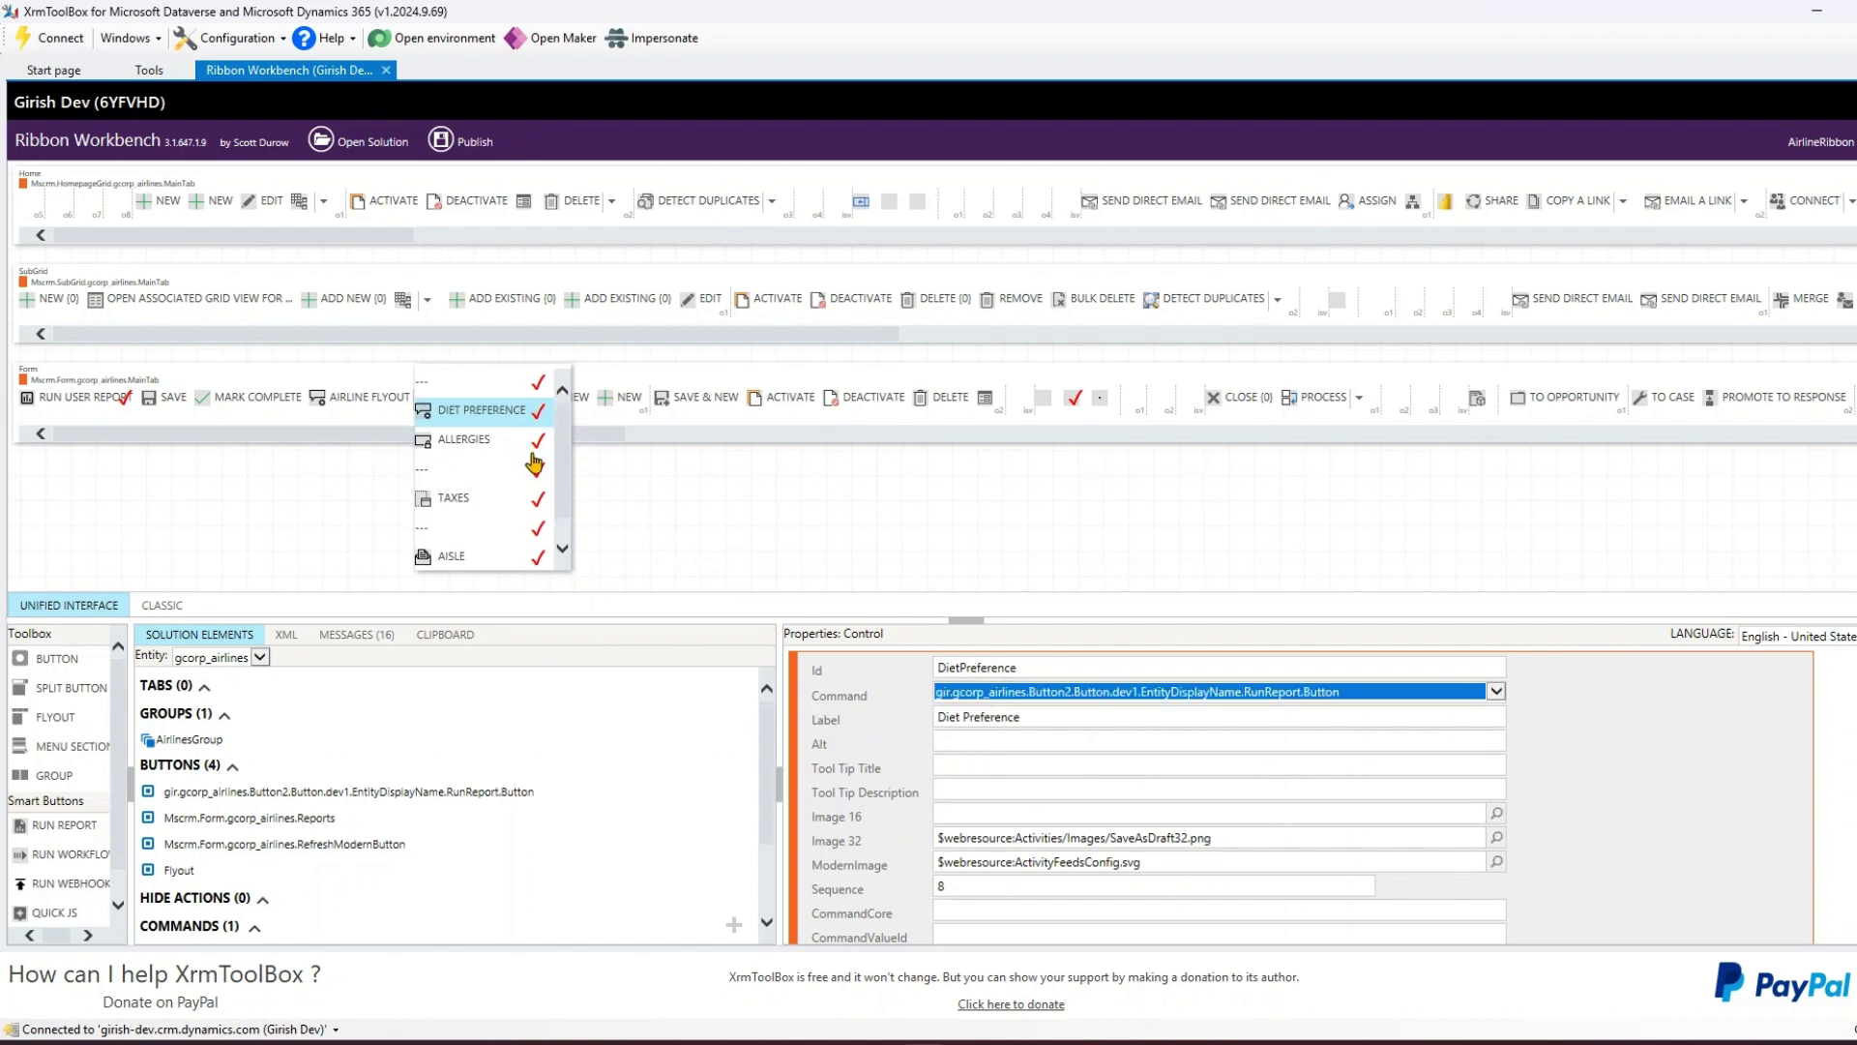
Publish the ribbon customizations and switch to the Qantas airline record in the browser
left_click(471, 147)
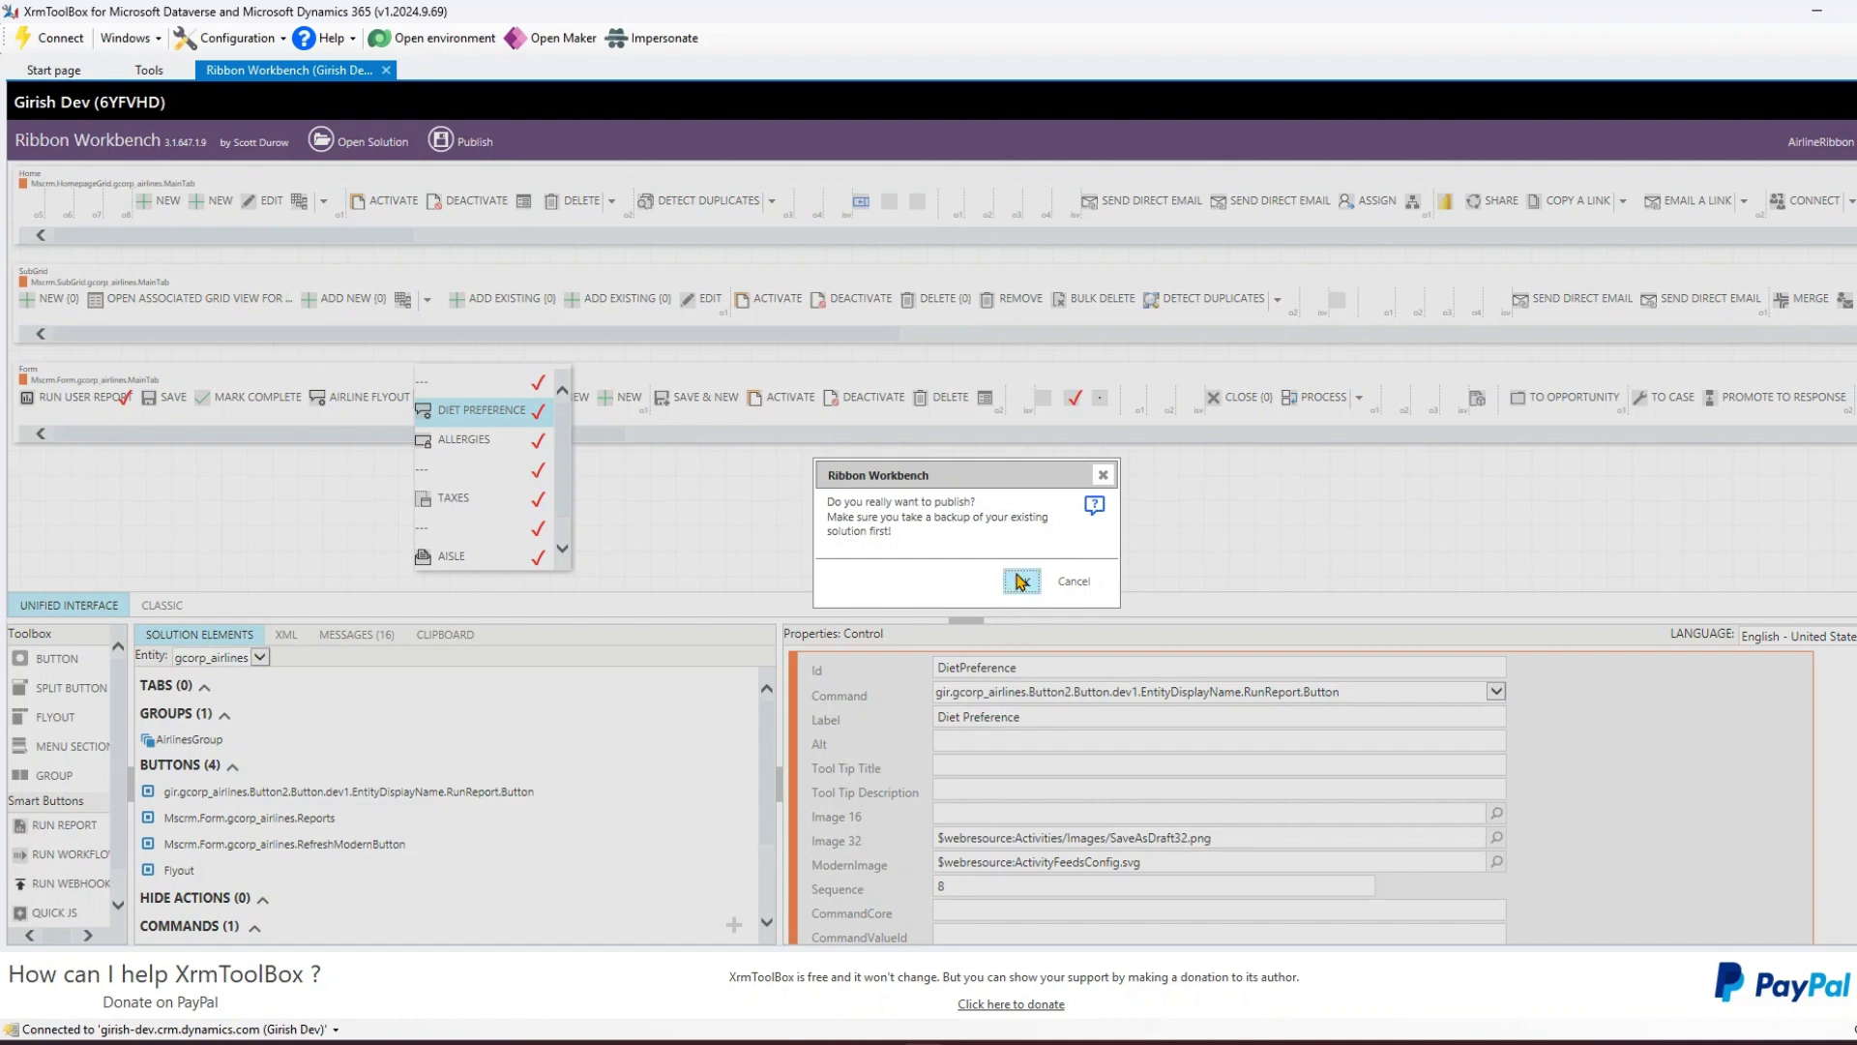
left_click(1025, 585)
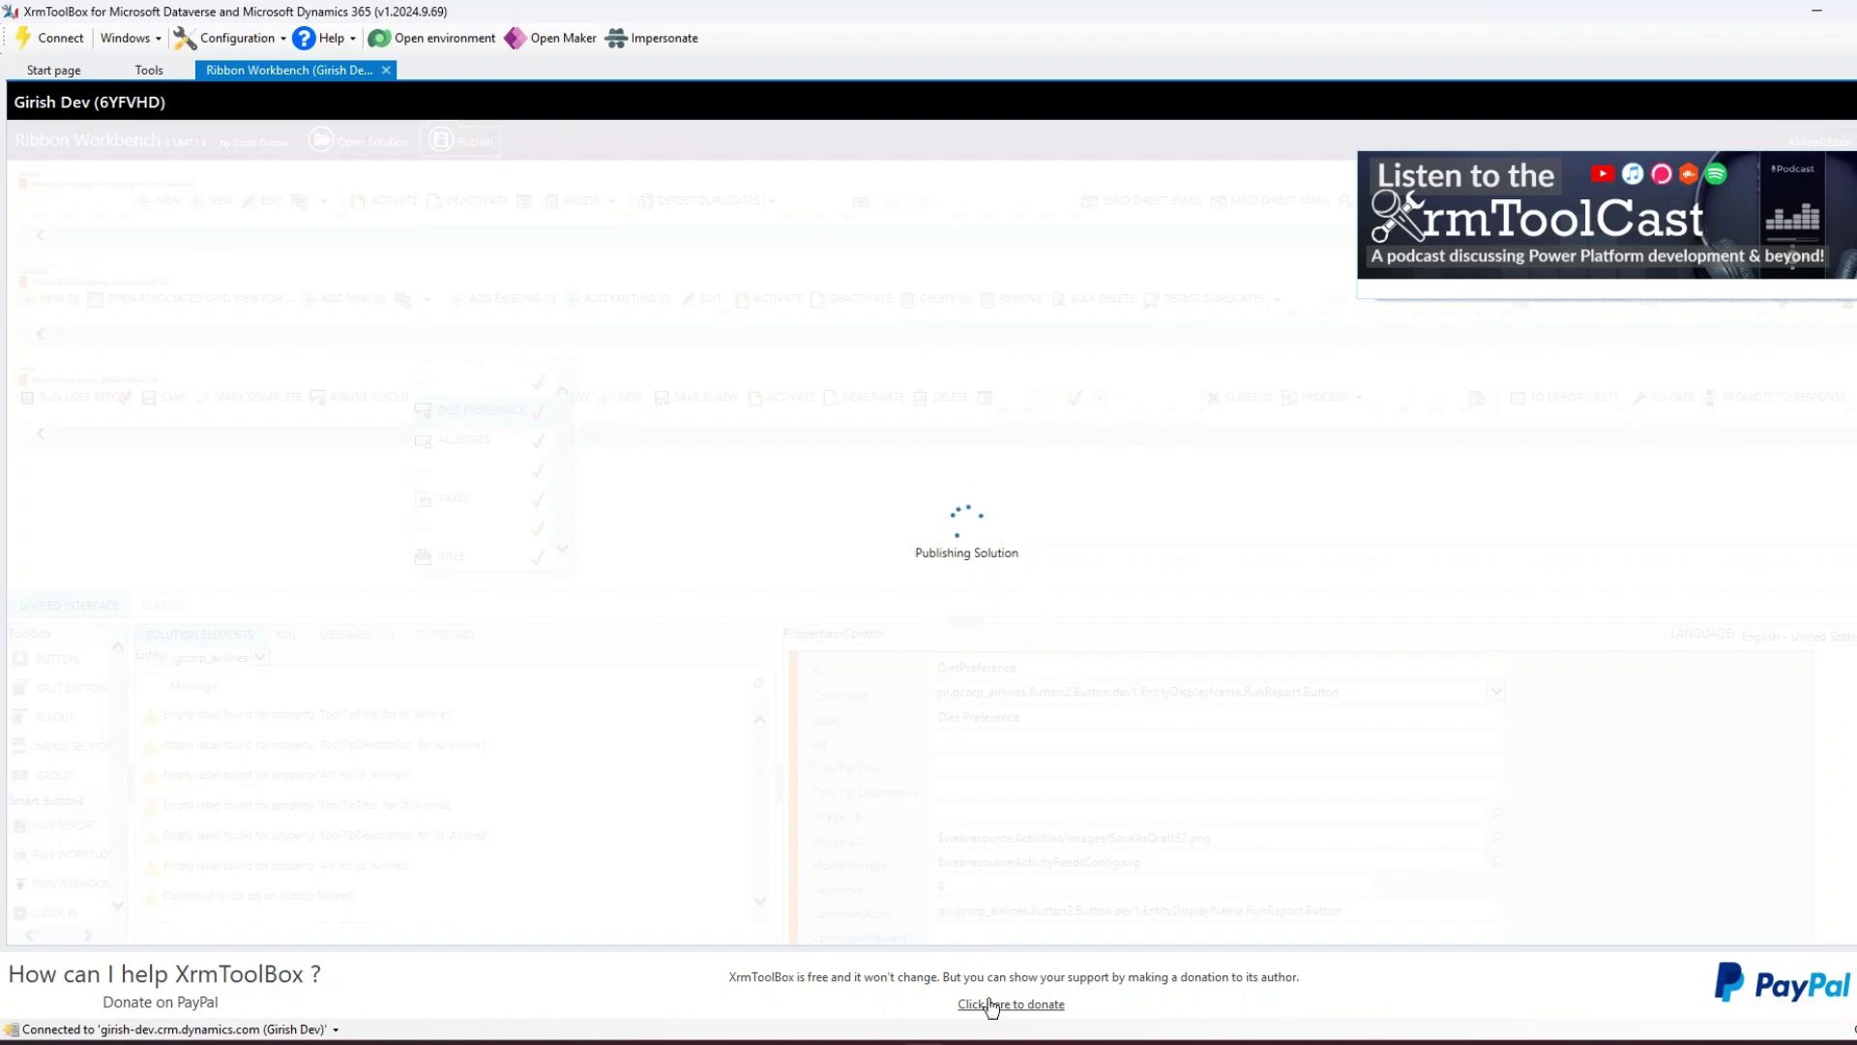
mouse_move(967, 1042)
left_click(967, 953)
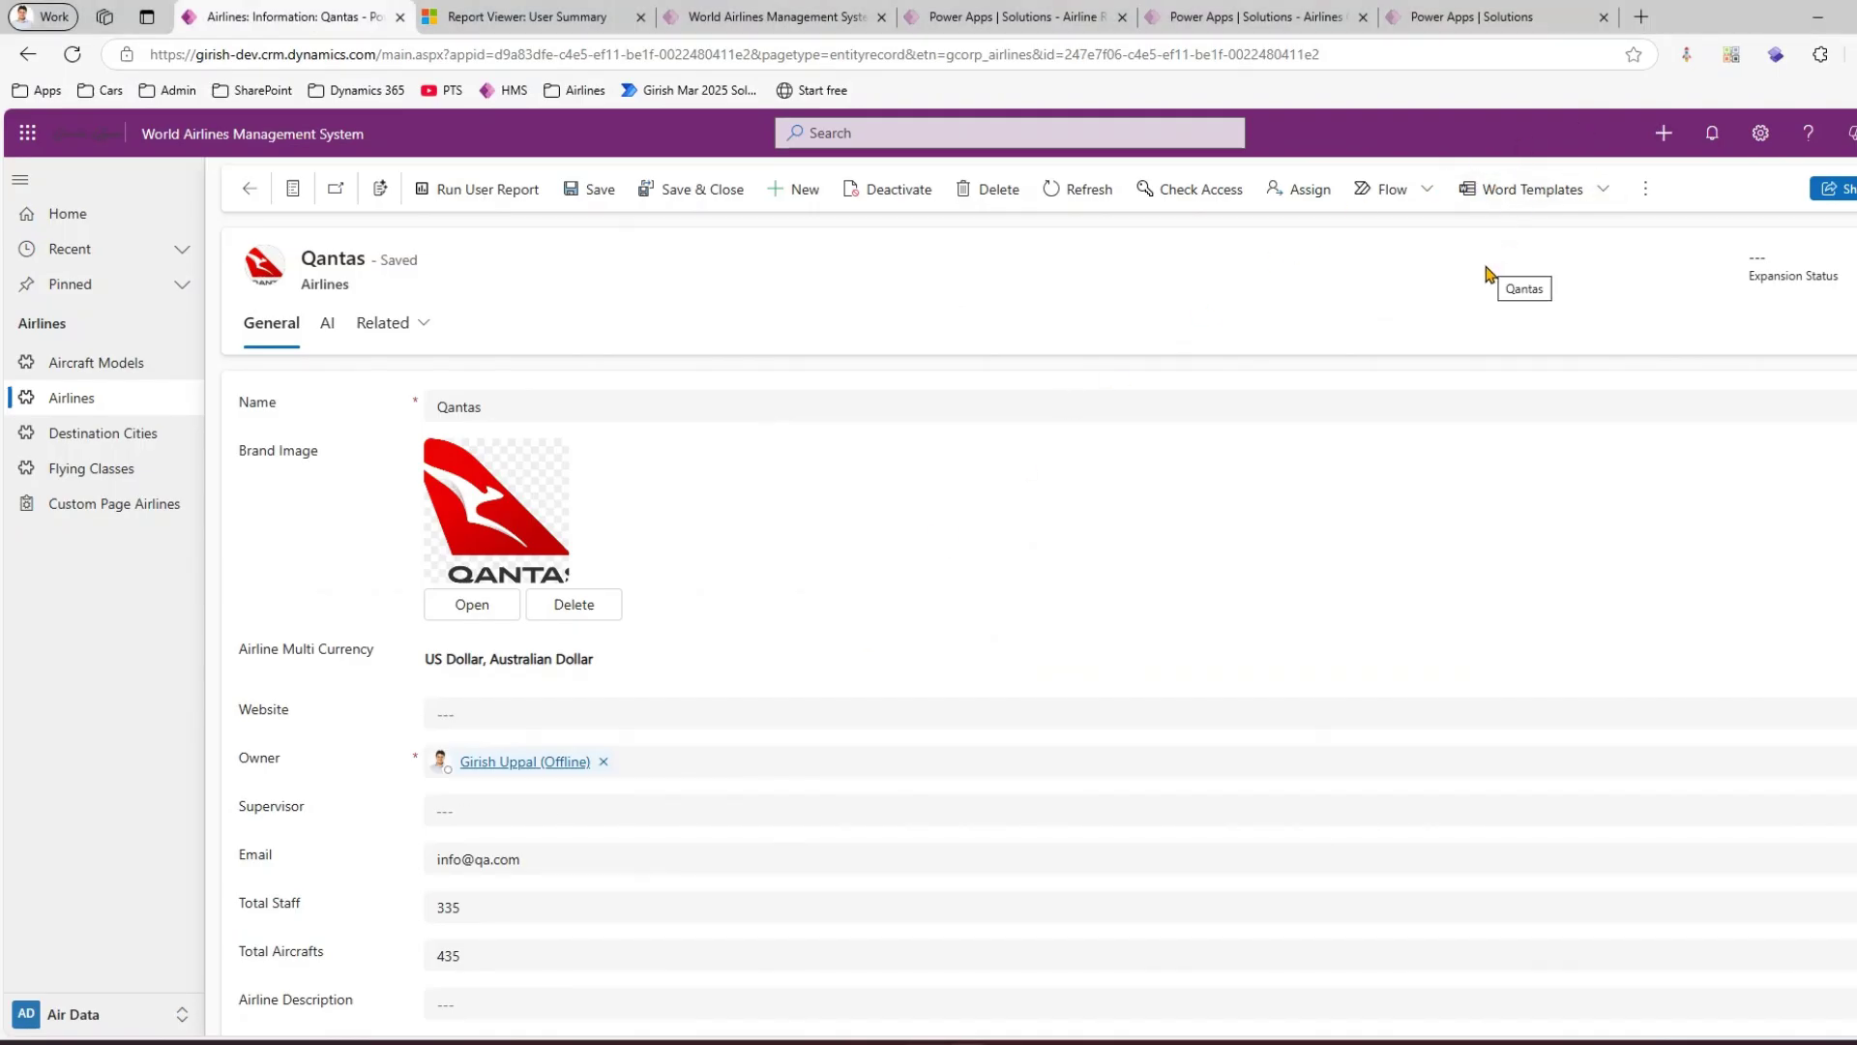
Examine the Qantas form's command bar and the entries of its Word Templates flyout
mouse_move(395, 161)
left_mouse_down()
mouse_move(1339, 224)
mouse_move(1629, 217)
mouse_move(1597, 189)
left_mouse_up()
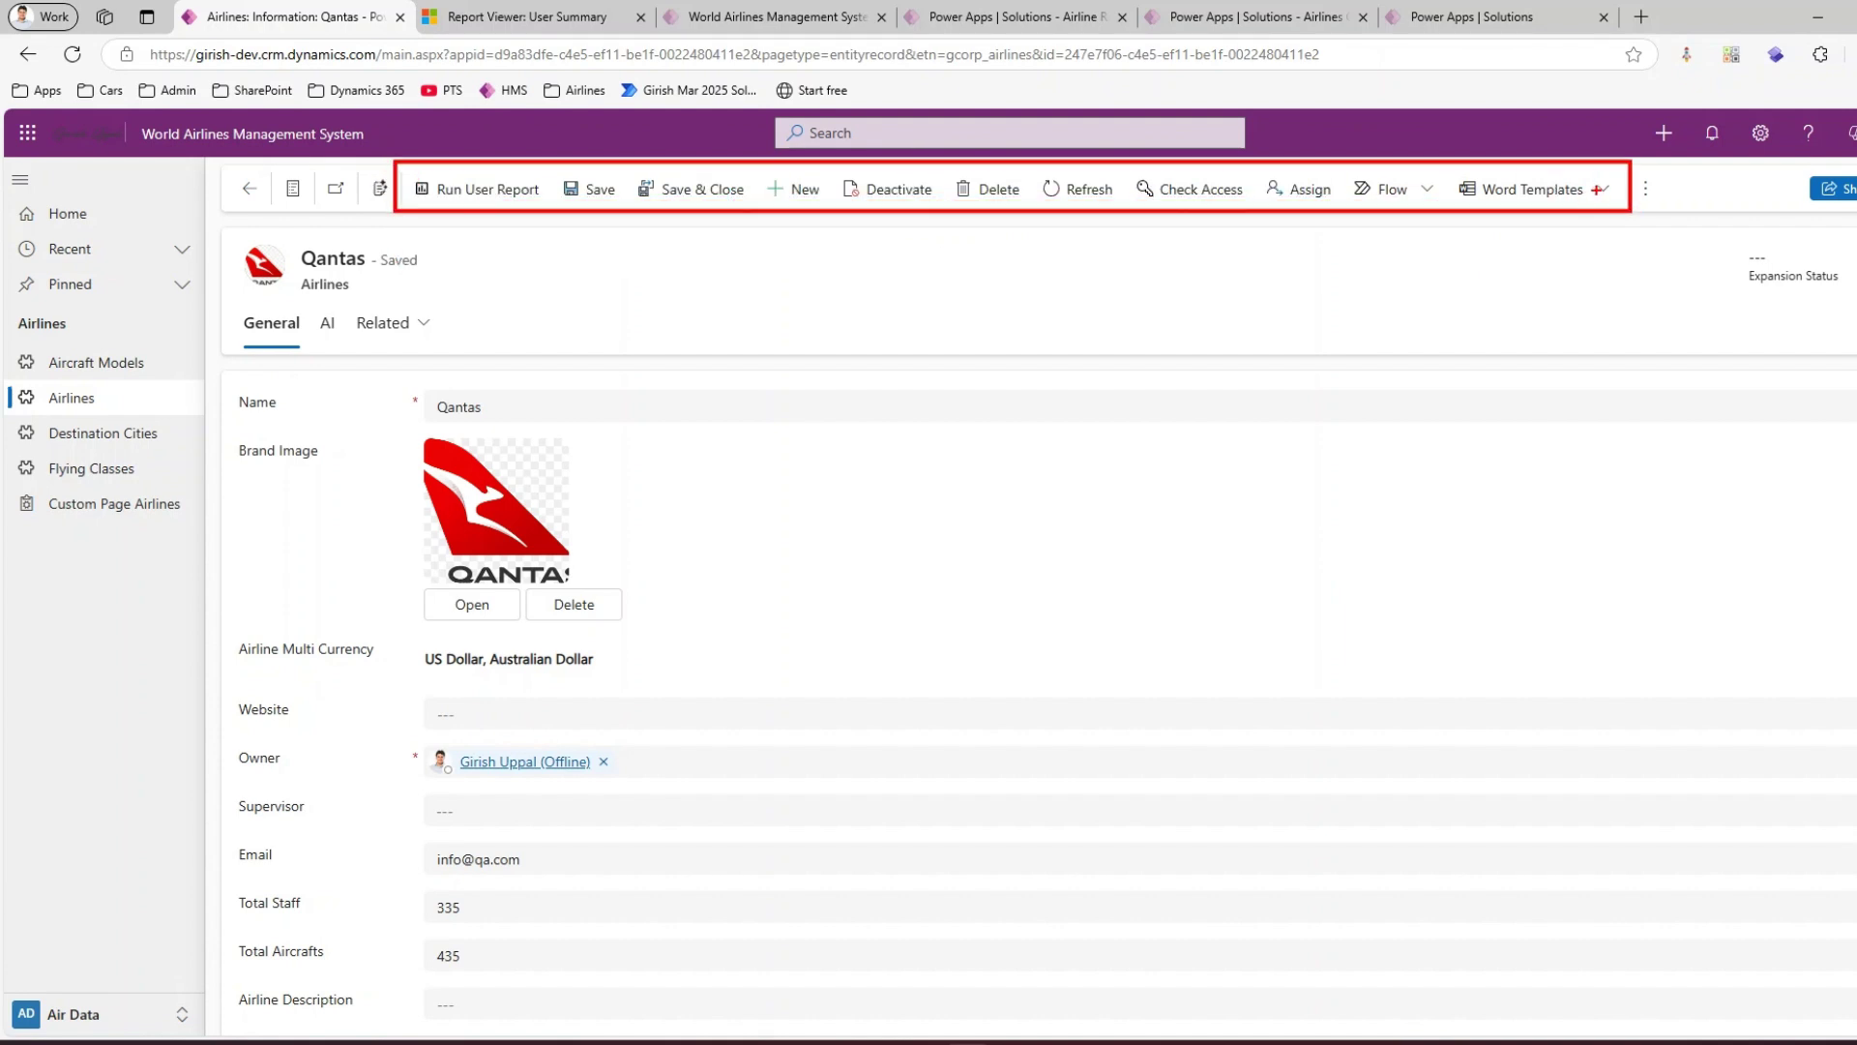
left_click_drag(1440, 162, 1621, 221)
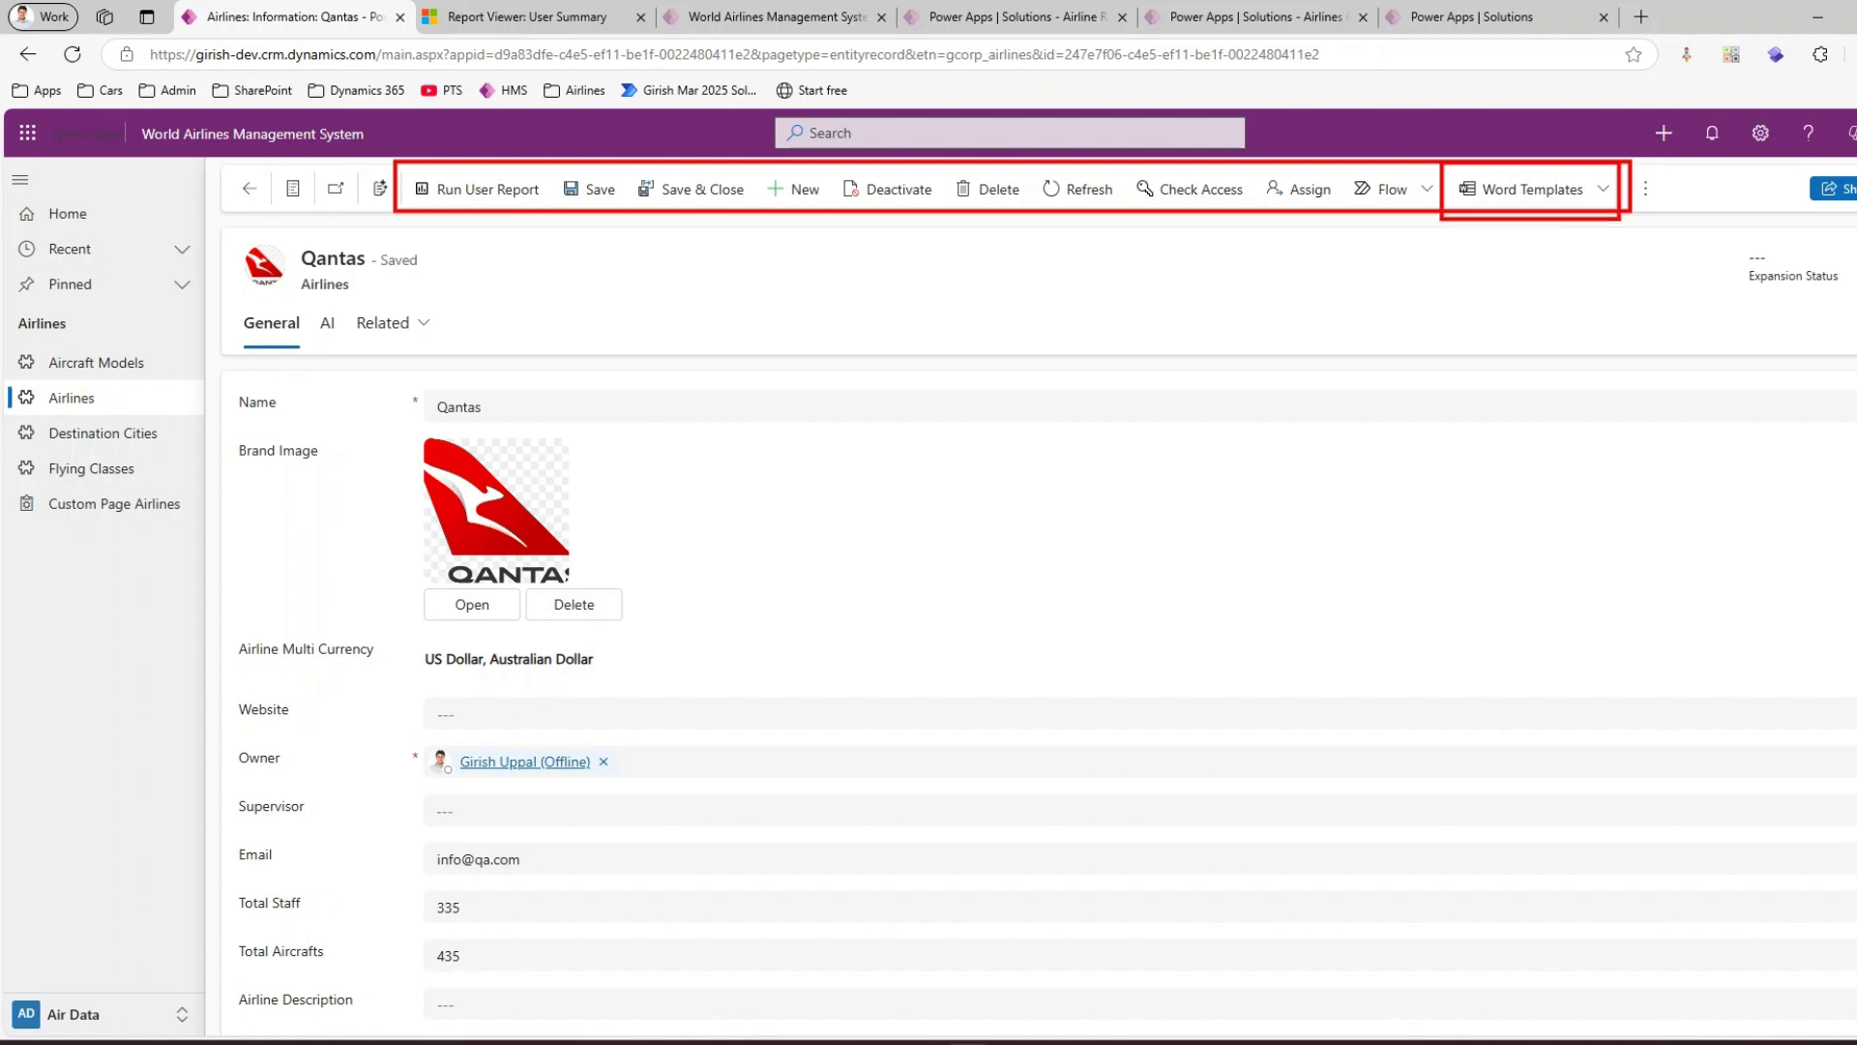
key("Escape")
left_click(1603, 192)
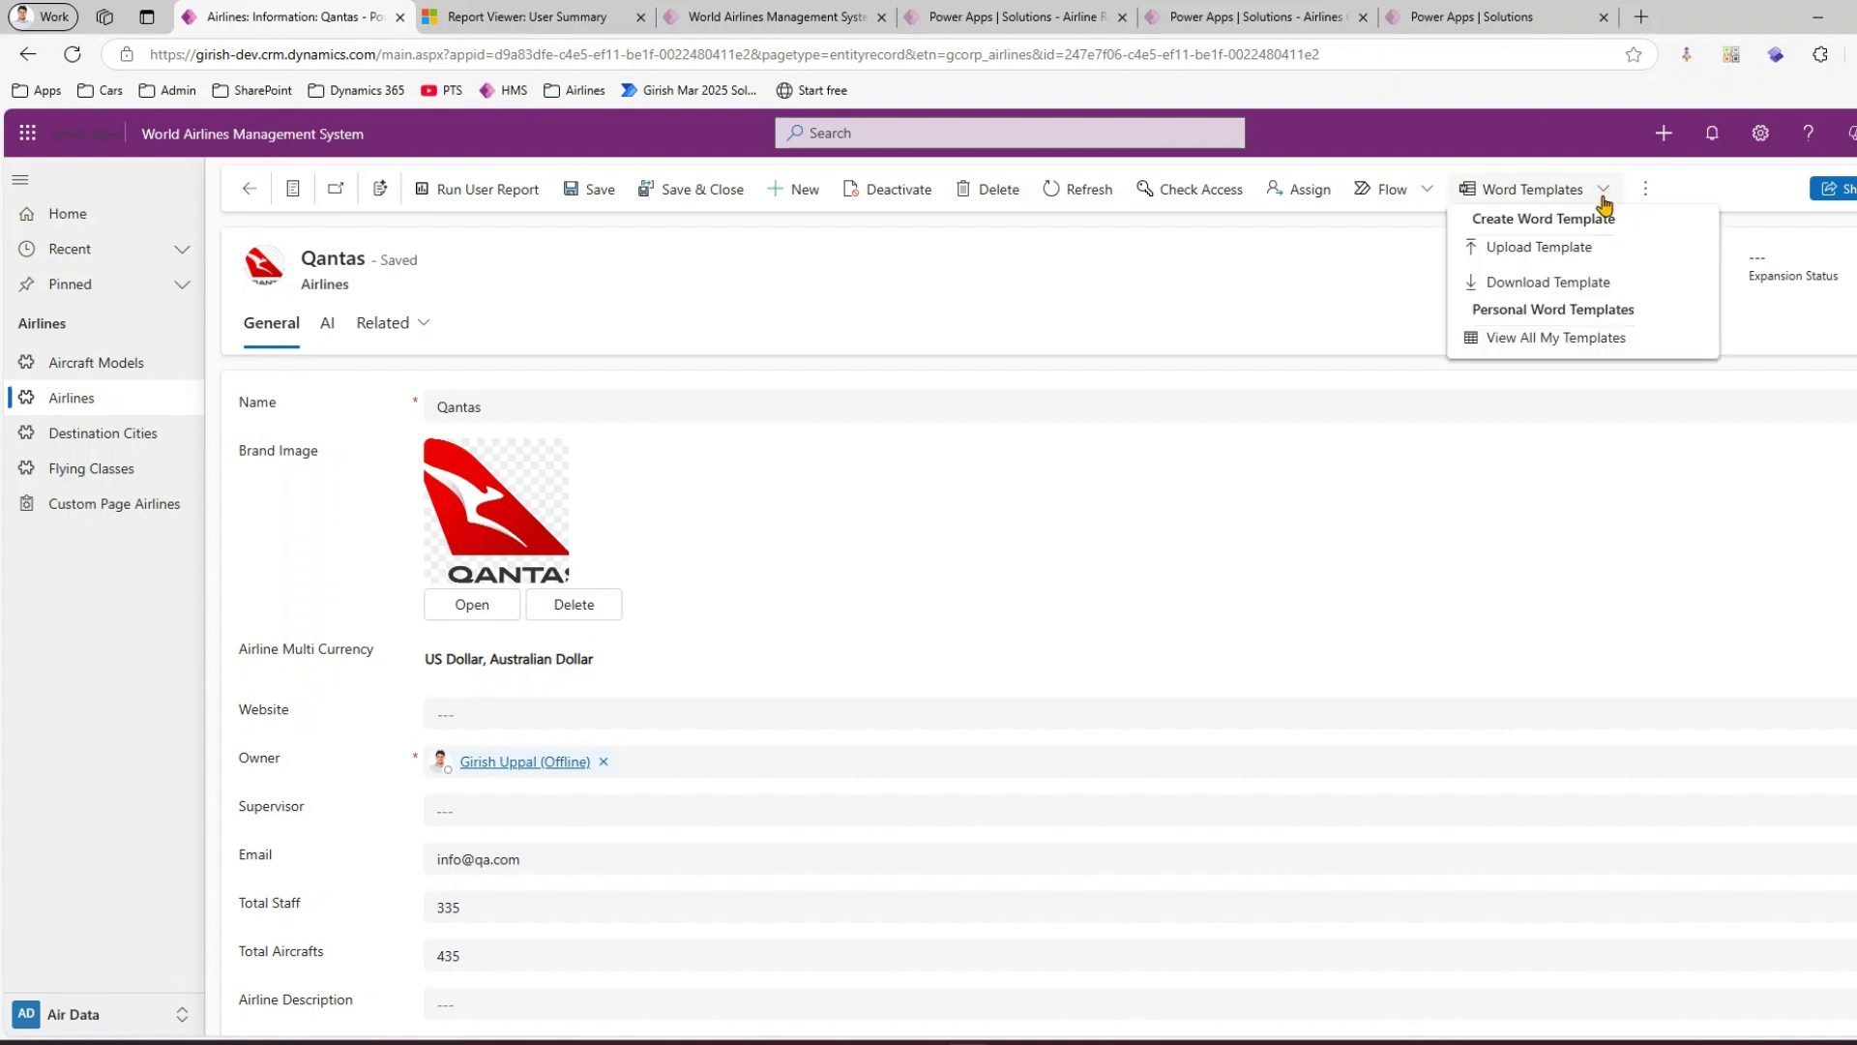
mouse_move(1445, 209)
left_mouse_down()
mouse_move(1590, 340)
mouse_move(1712, 367)
left_mouse_up()
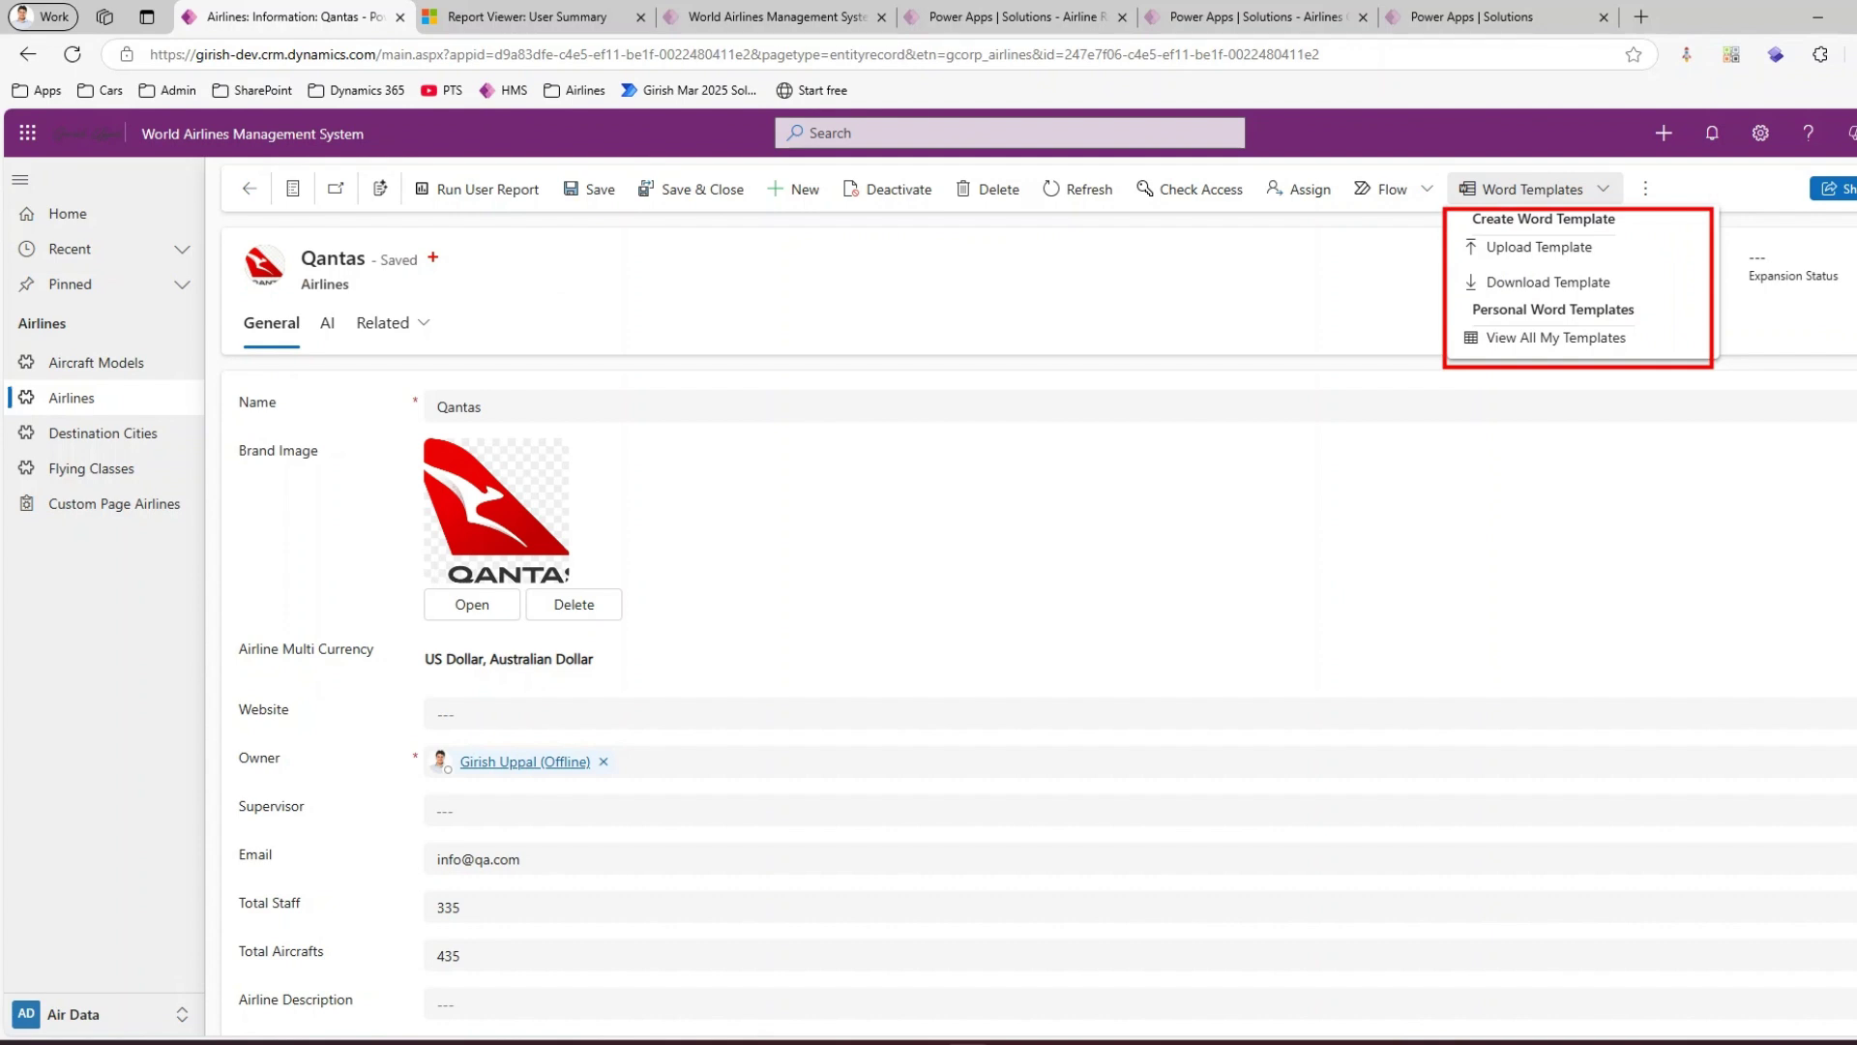
key("Escape")
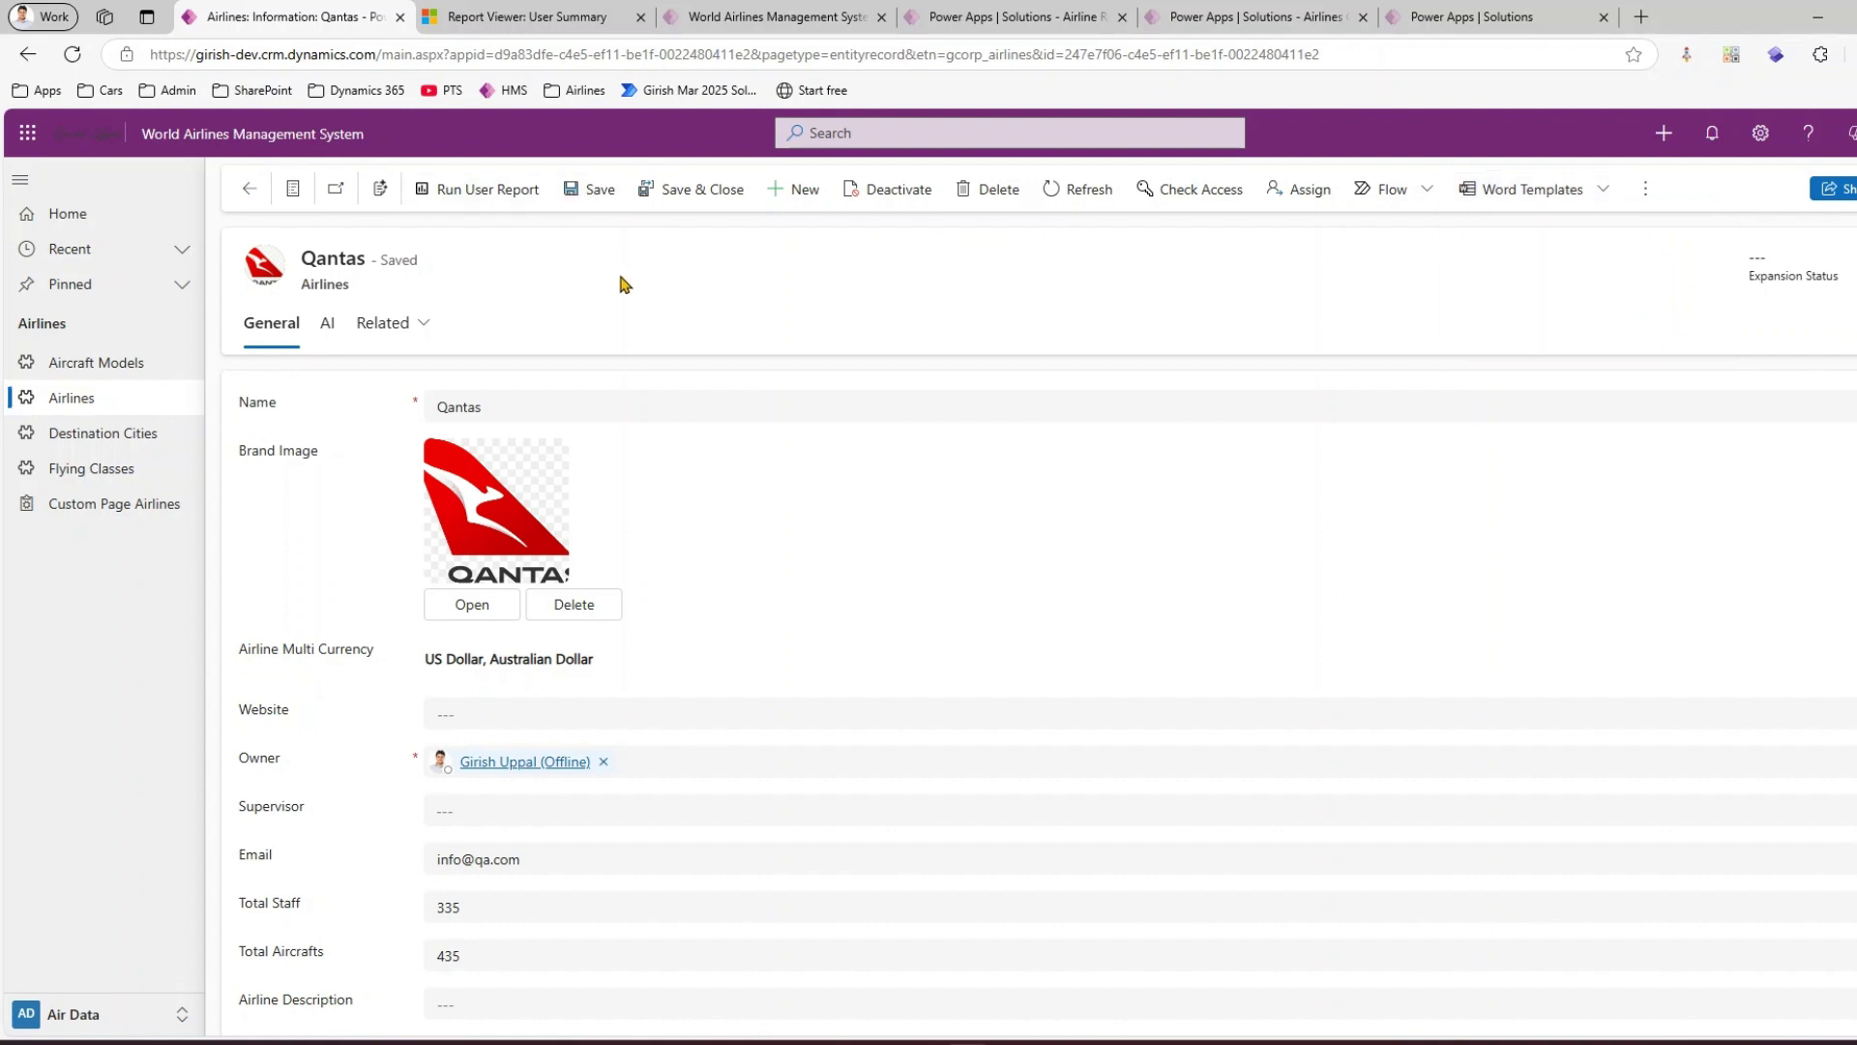
Reload the Qantas record to look for the new flyout among the overflow commands, and check the publish status in XrmToolBox
key("F5")
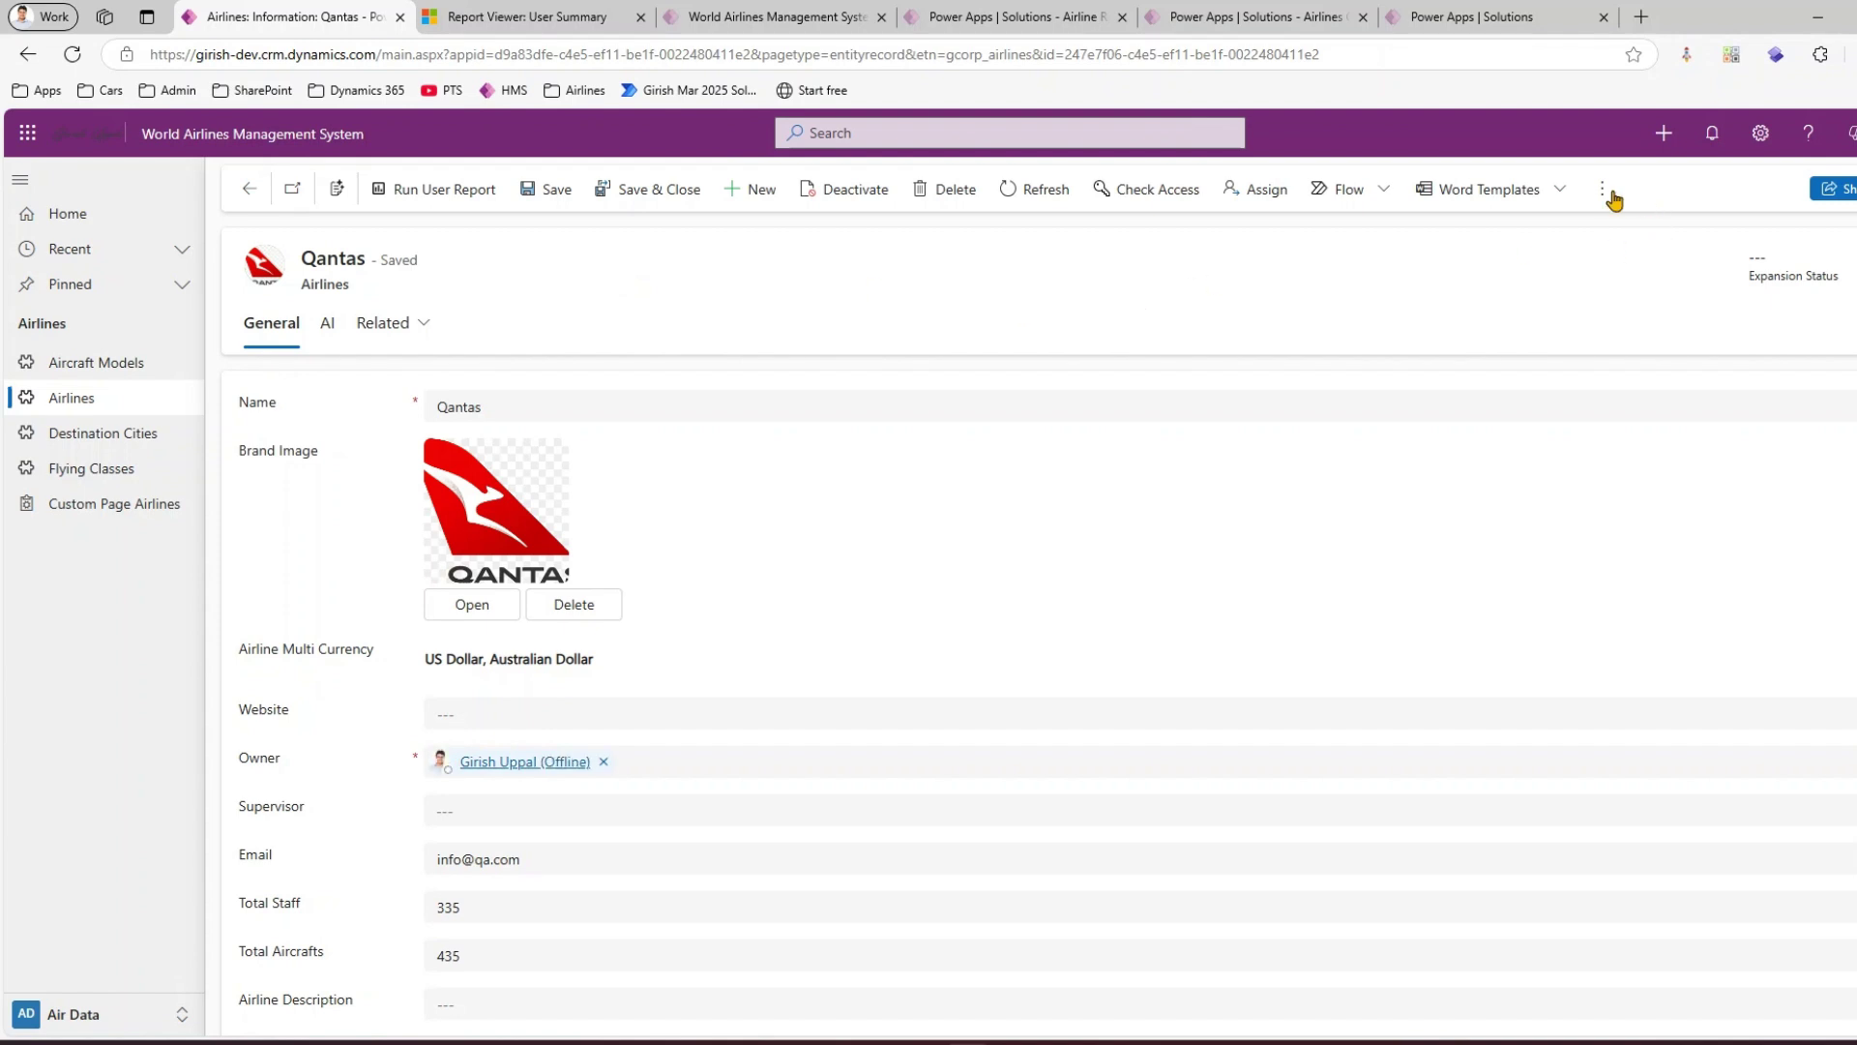
left_click(1600, 190)
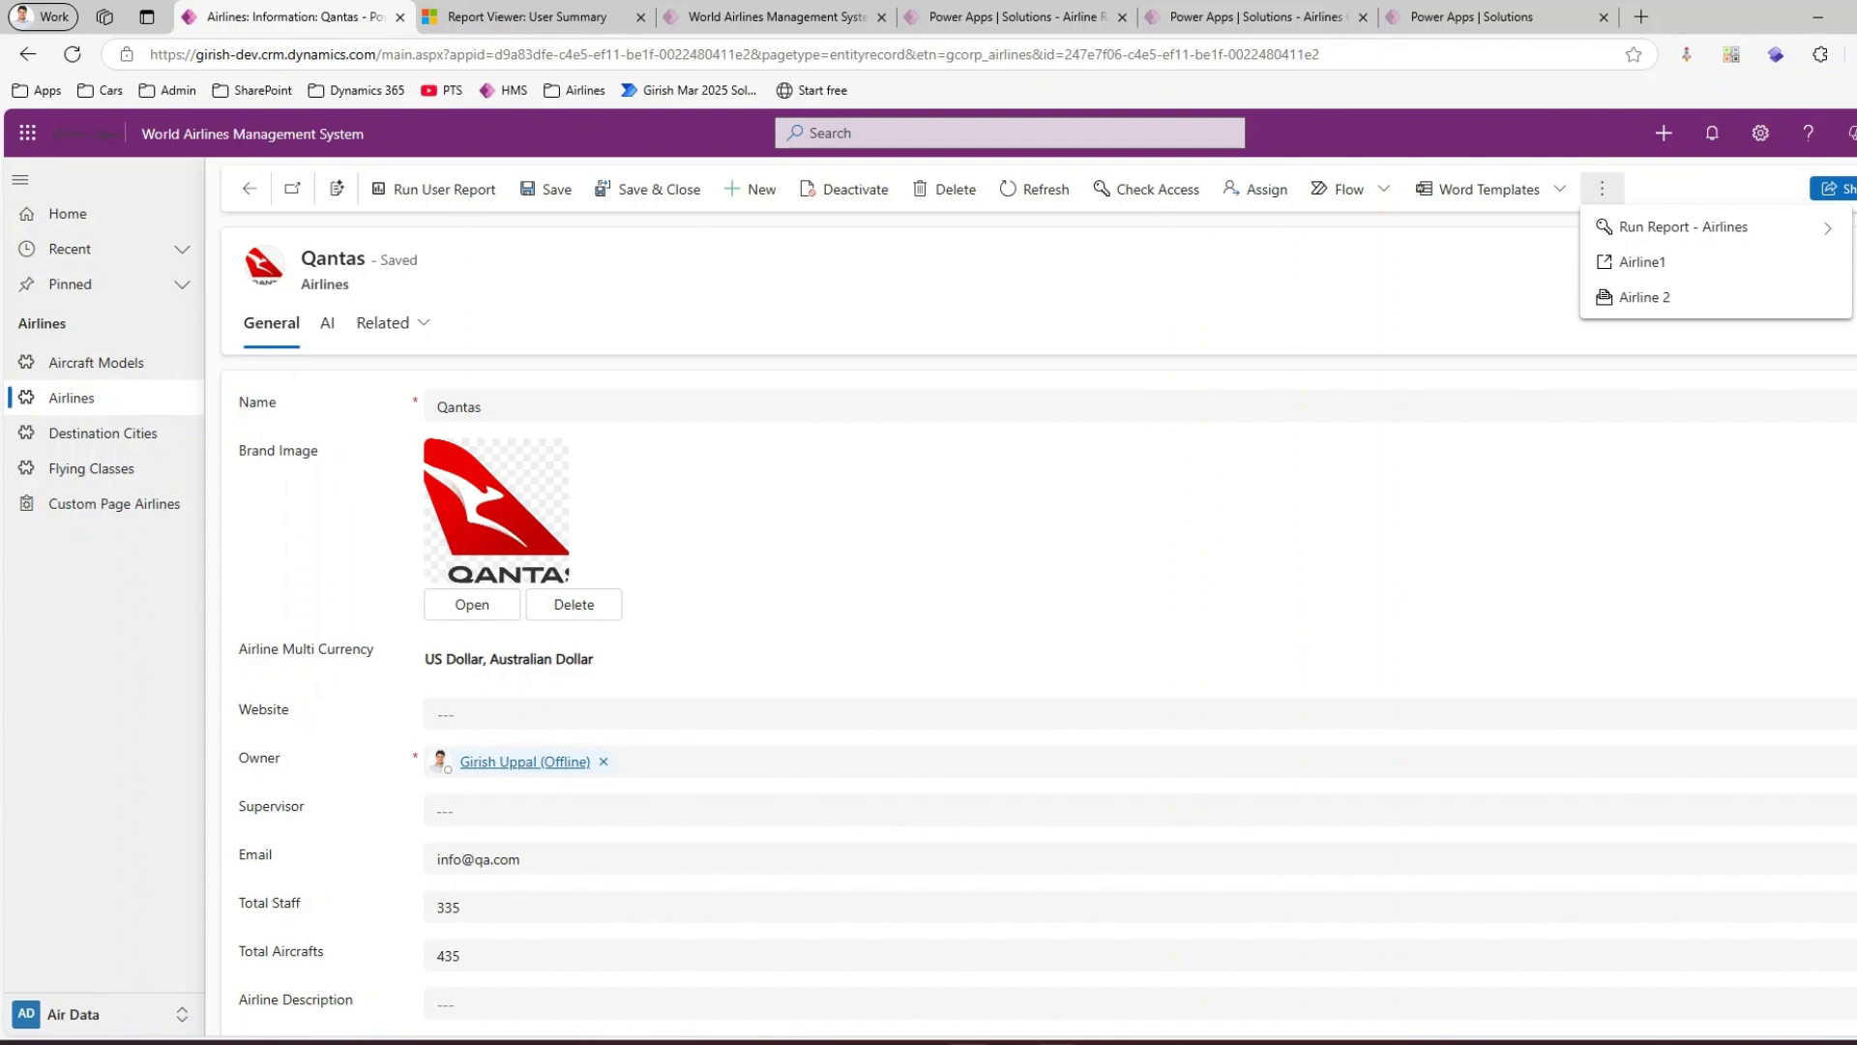
left_click(894, 1043)
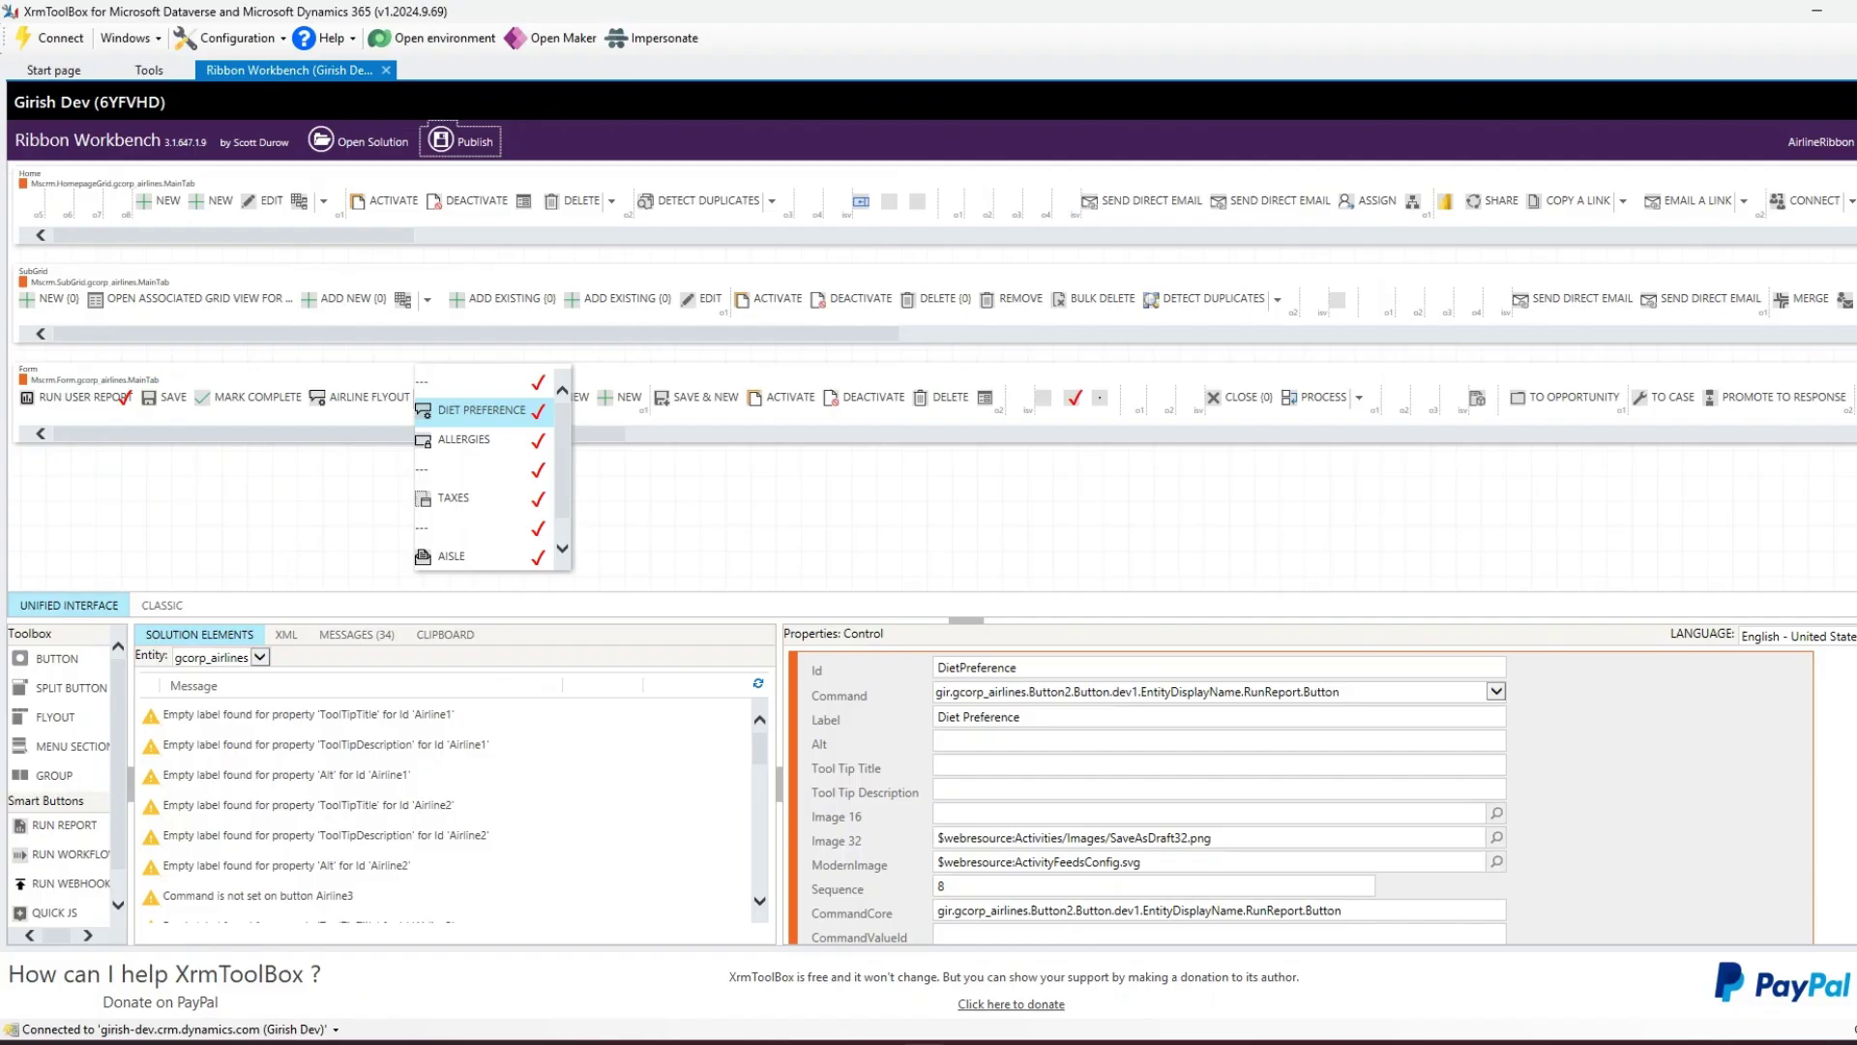
left_click(943, 1014)
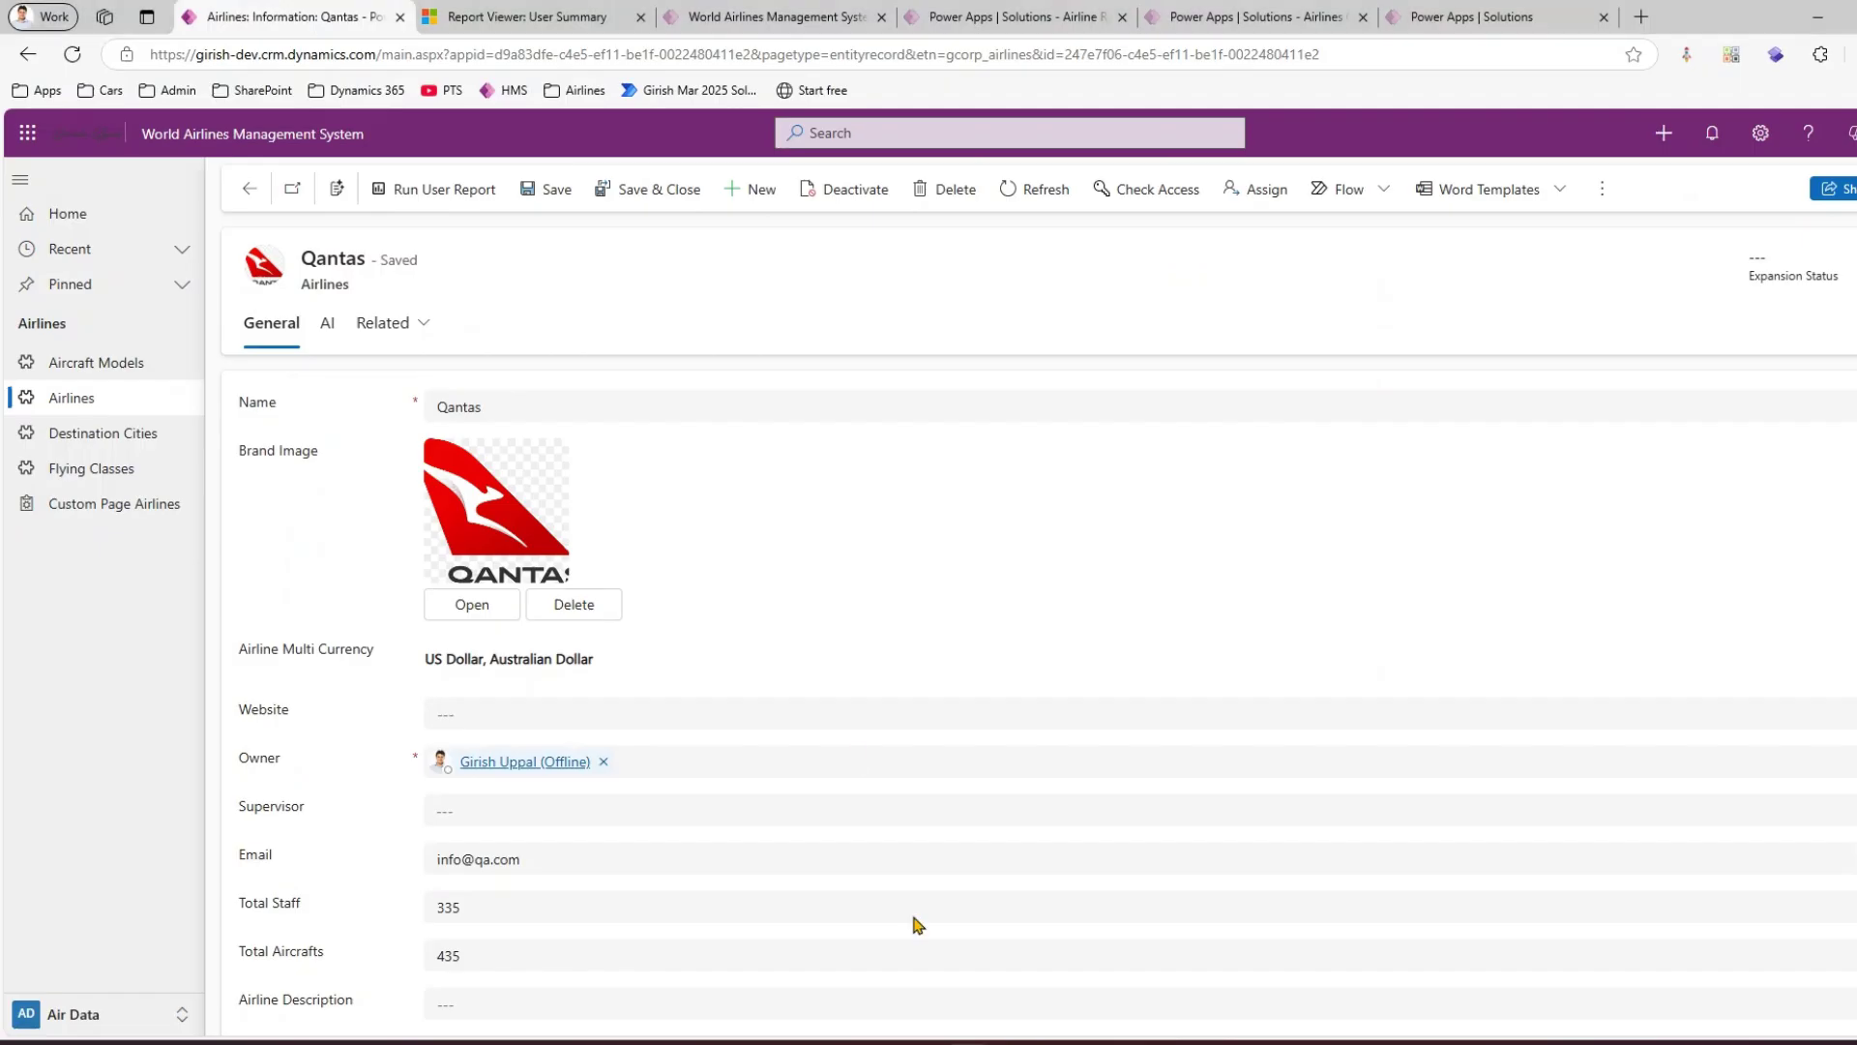
Reload the Qantas record and examine the new flyout's Catering, Fees and Seating sections with their button icons and labels
key("F5")
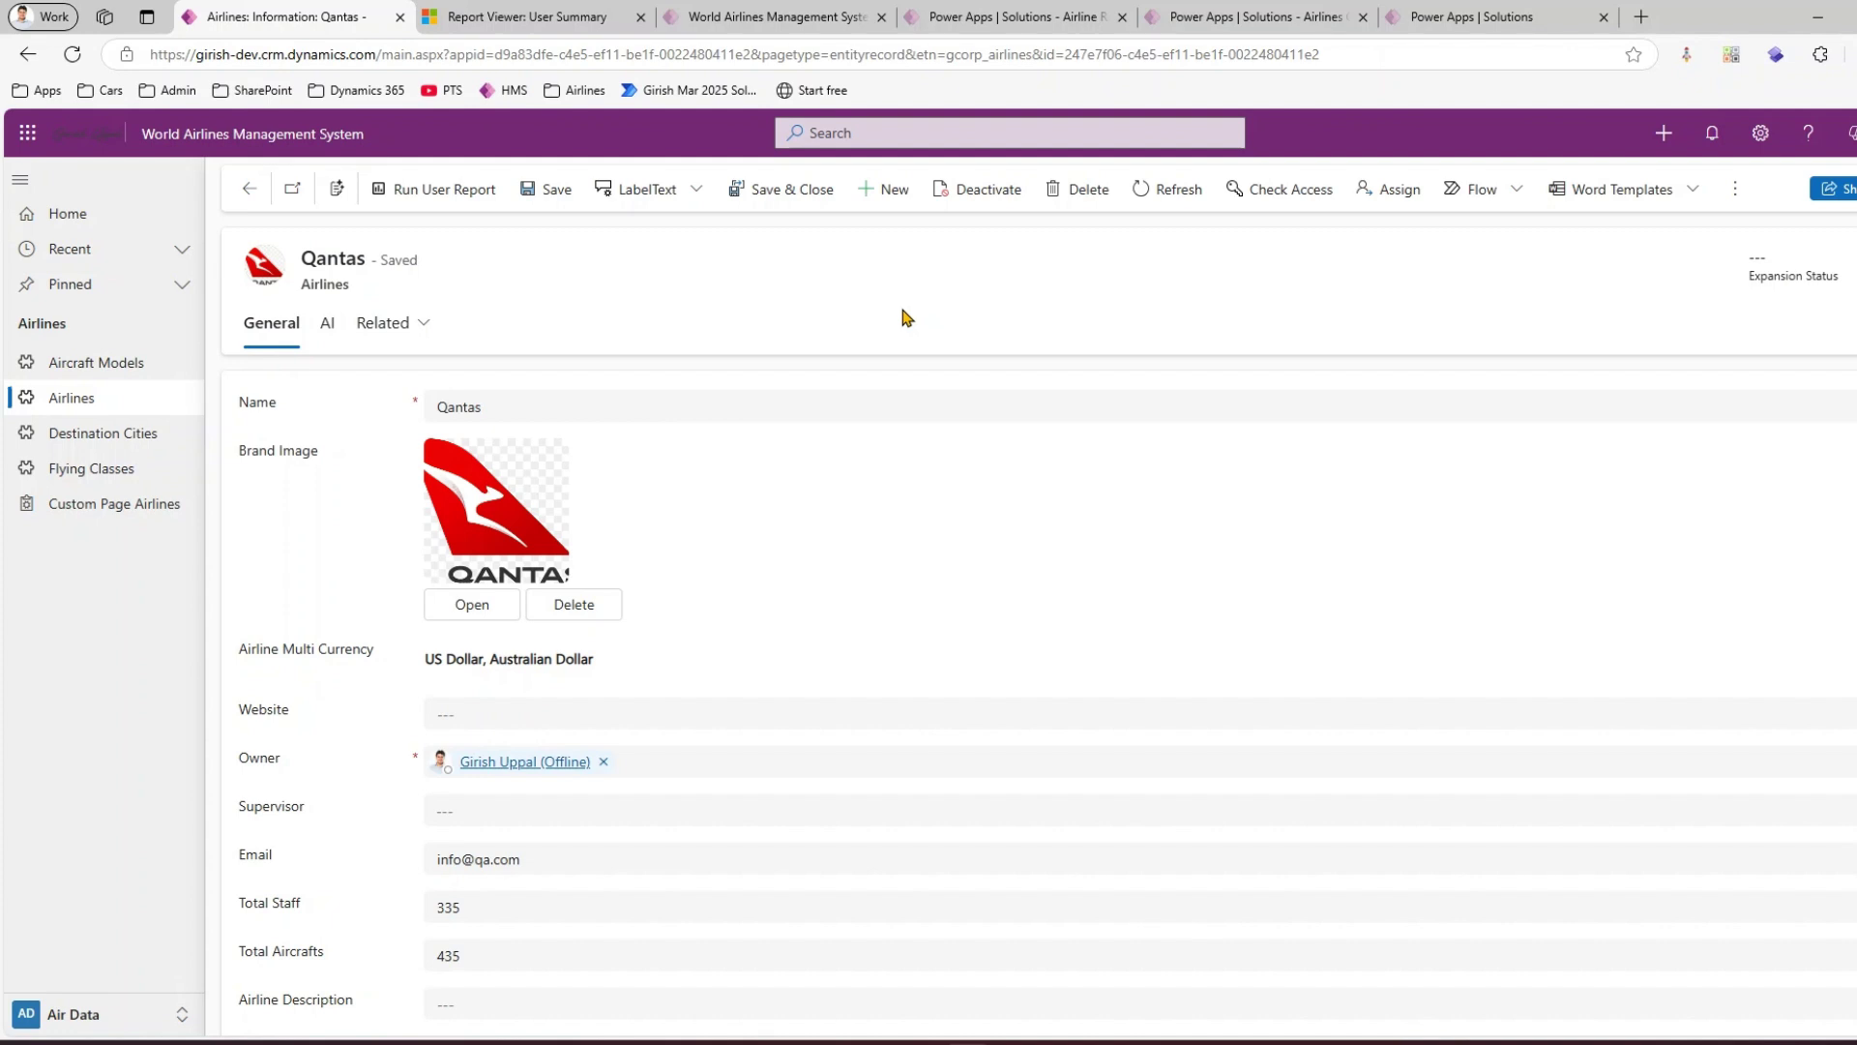
left_click(696, 194)
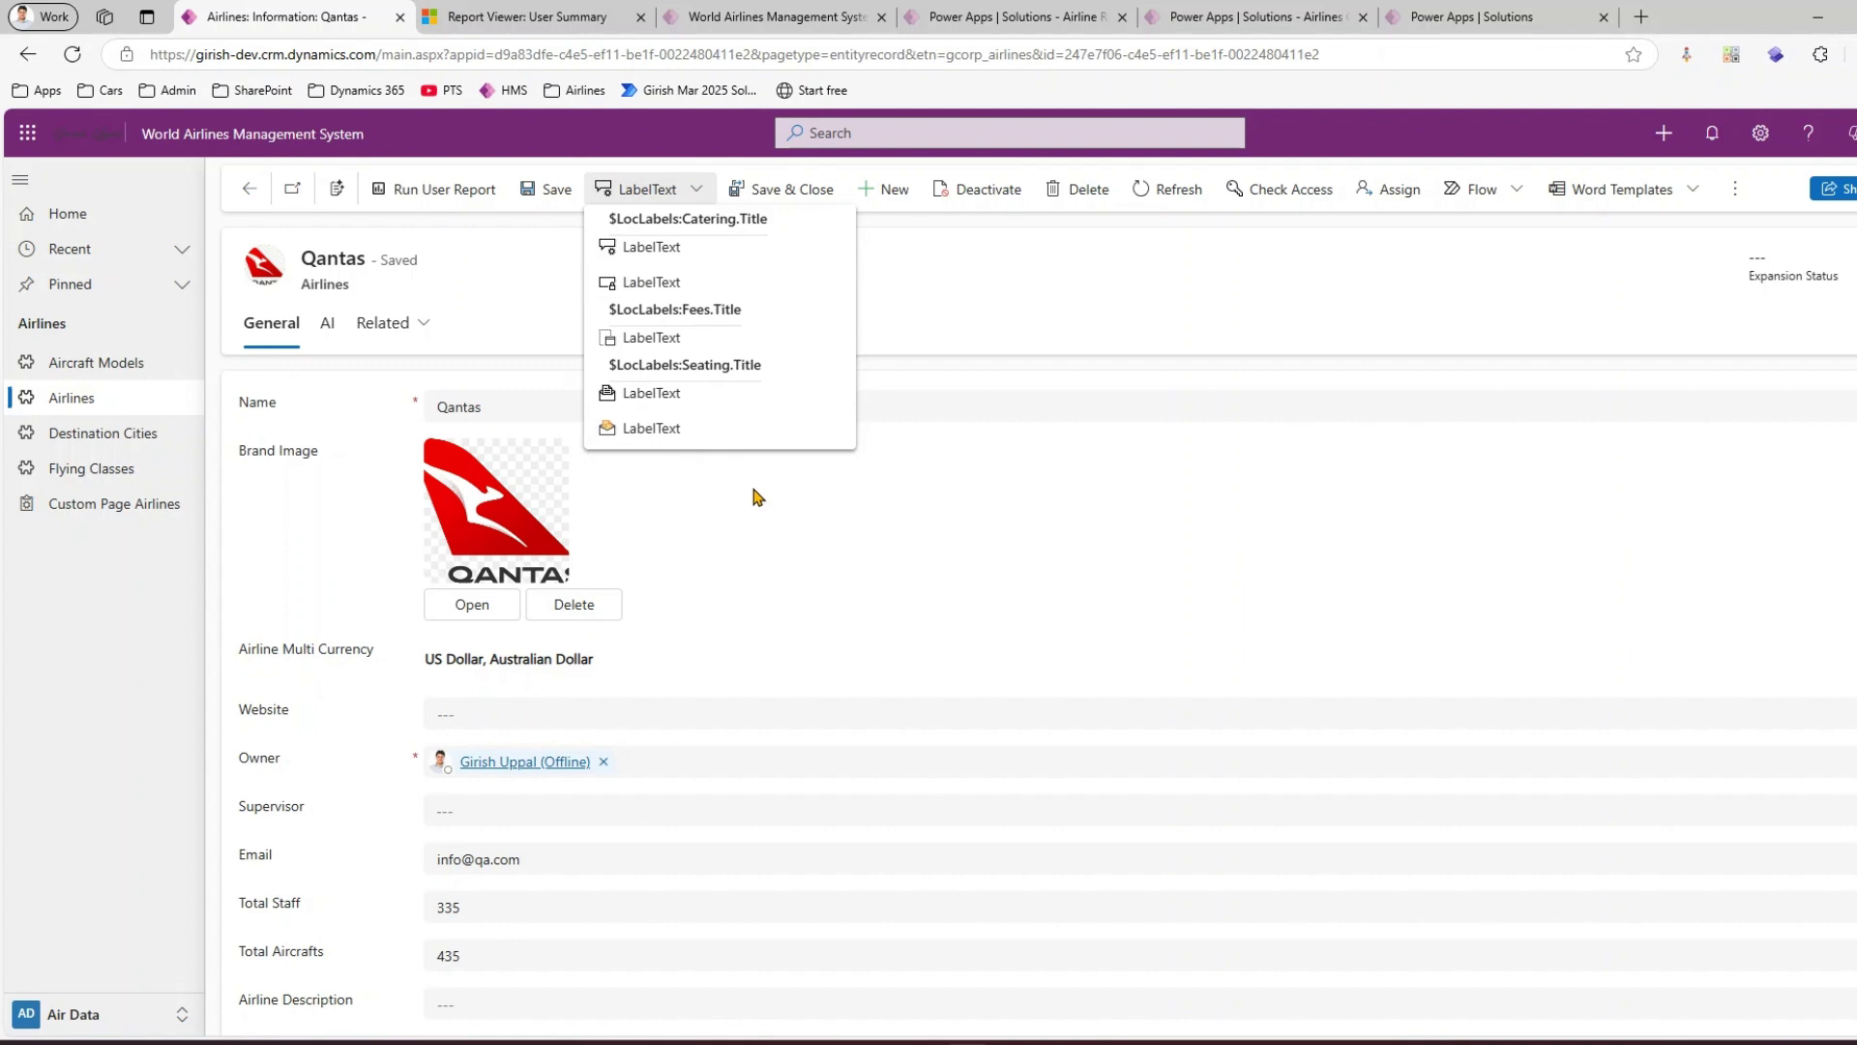
left_click_drag(674, 205, 796, 228)
mouse_move(678, 295)
left_mouse_down()
mouse_move(698, 336)
mouse_move(780, 339)
mouse_move(798, 391)
mouse_move(797, 374)
left_mouse_up()
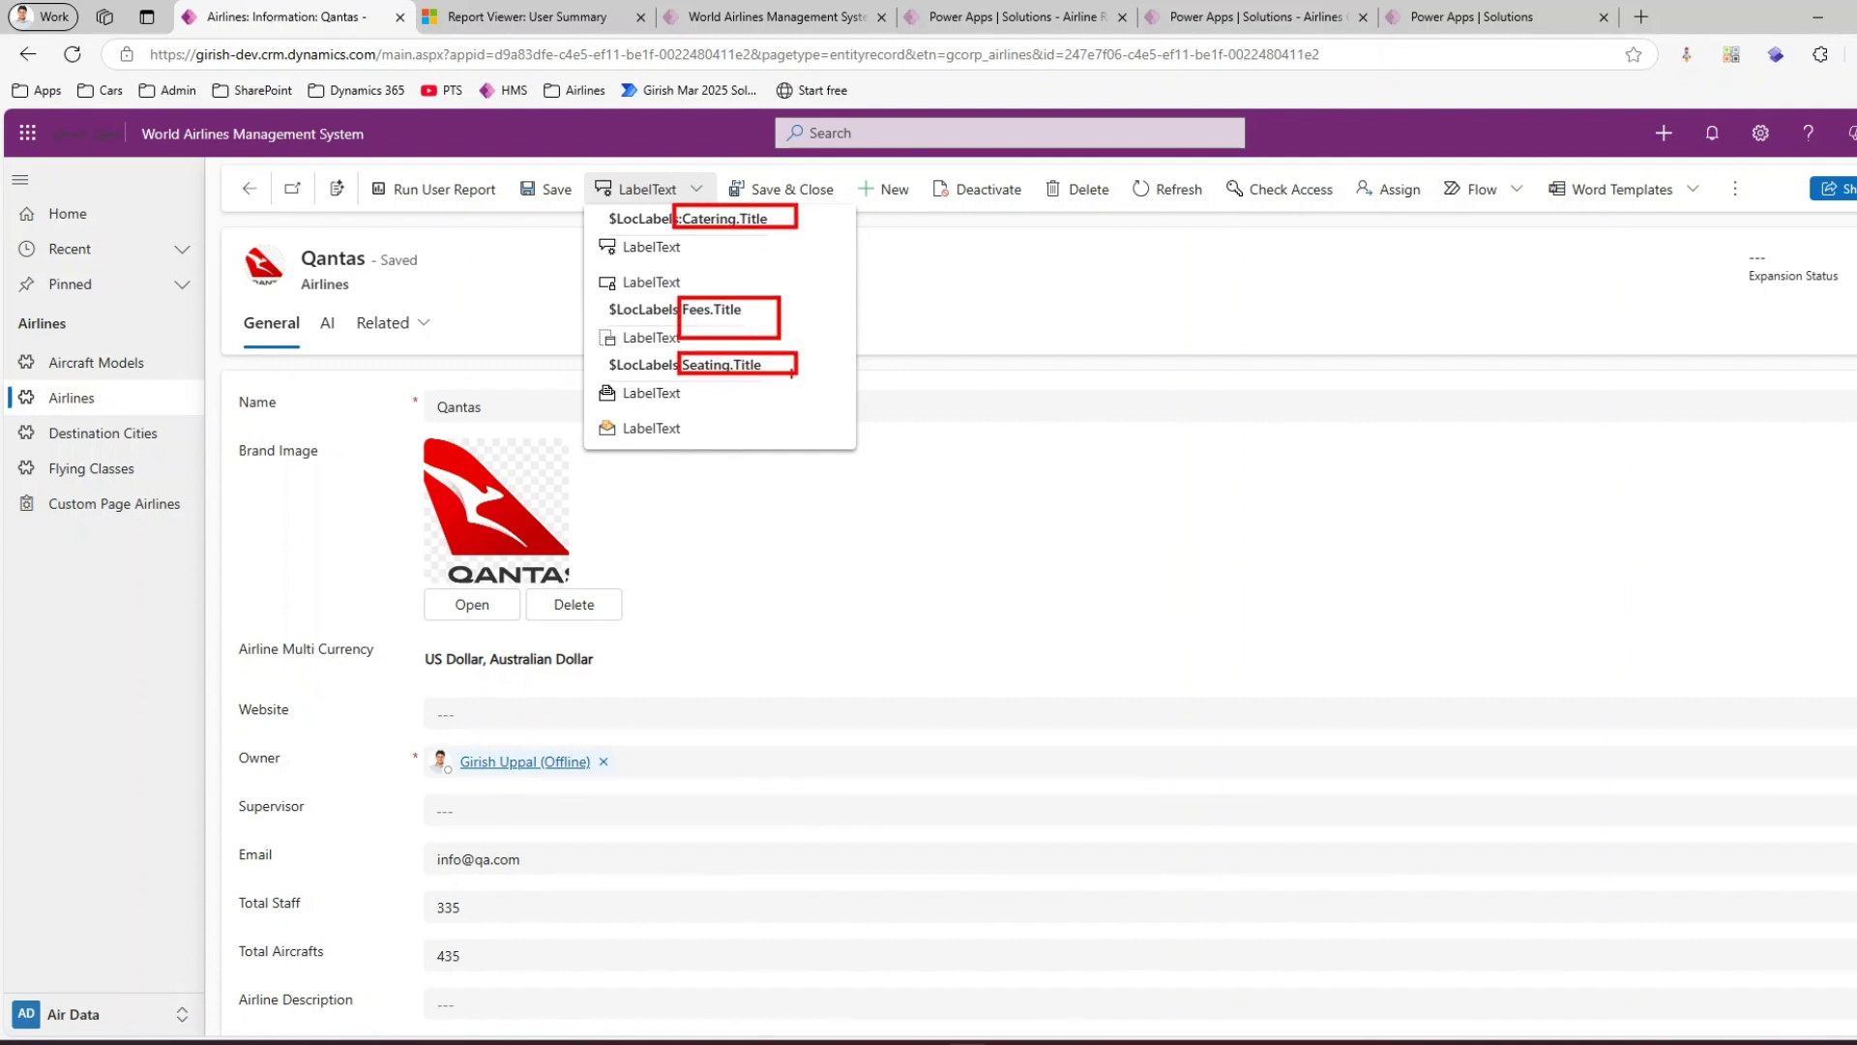
left_click_drag(600, 411, 615, 454)
left_click_drag(584, 376, 616, 414)
mouse_move(723, 443)
left_mouse_down()
mouse_move(720, 411)
mouse_move(620, 379)
mouse_move(700, 456)
mouse_move(713, 443)
left_mouse_up()
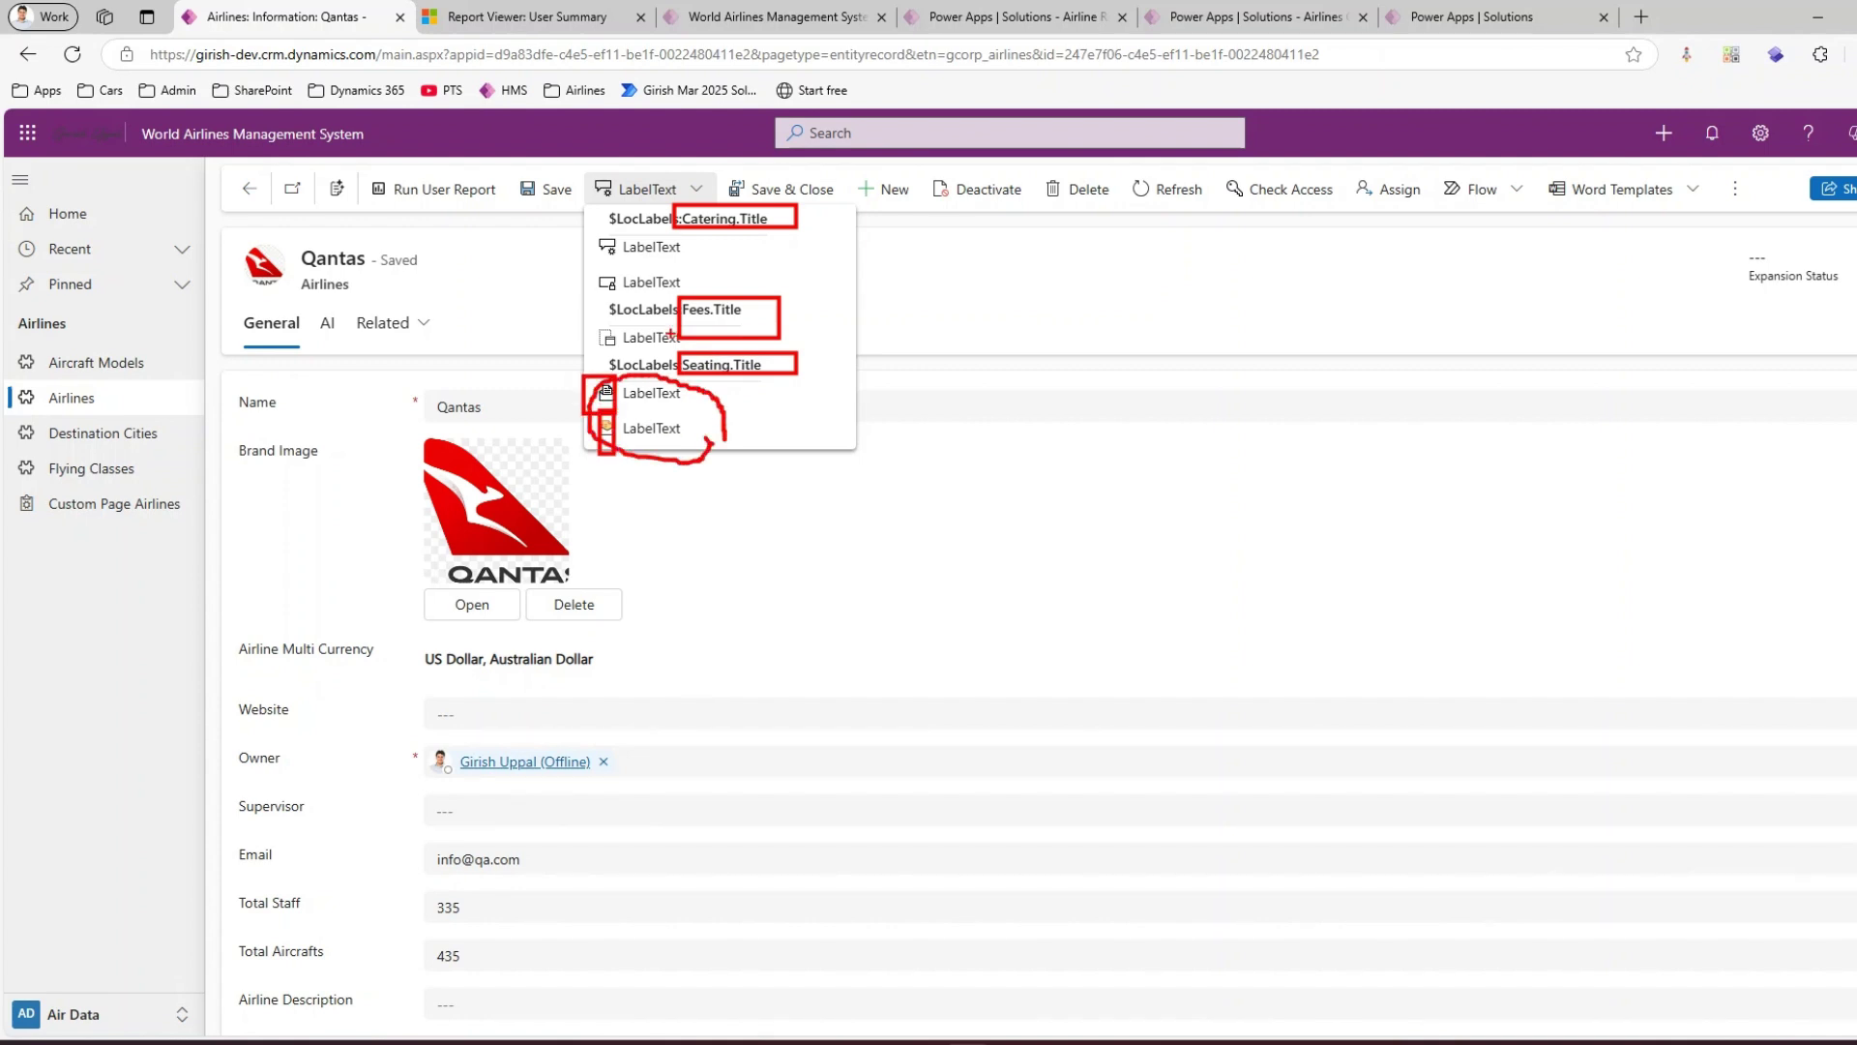
left_click_drag(657, 317, 722, 331)
mouse_move(640, 220)
left_mouse_down()
mouse_move(668, 228)
mouse_move(638, 237)
left_mouse_up()
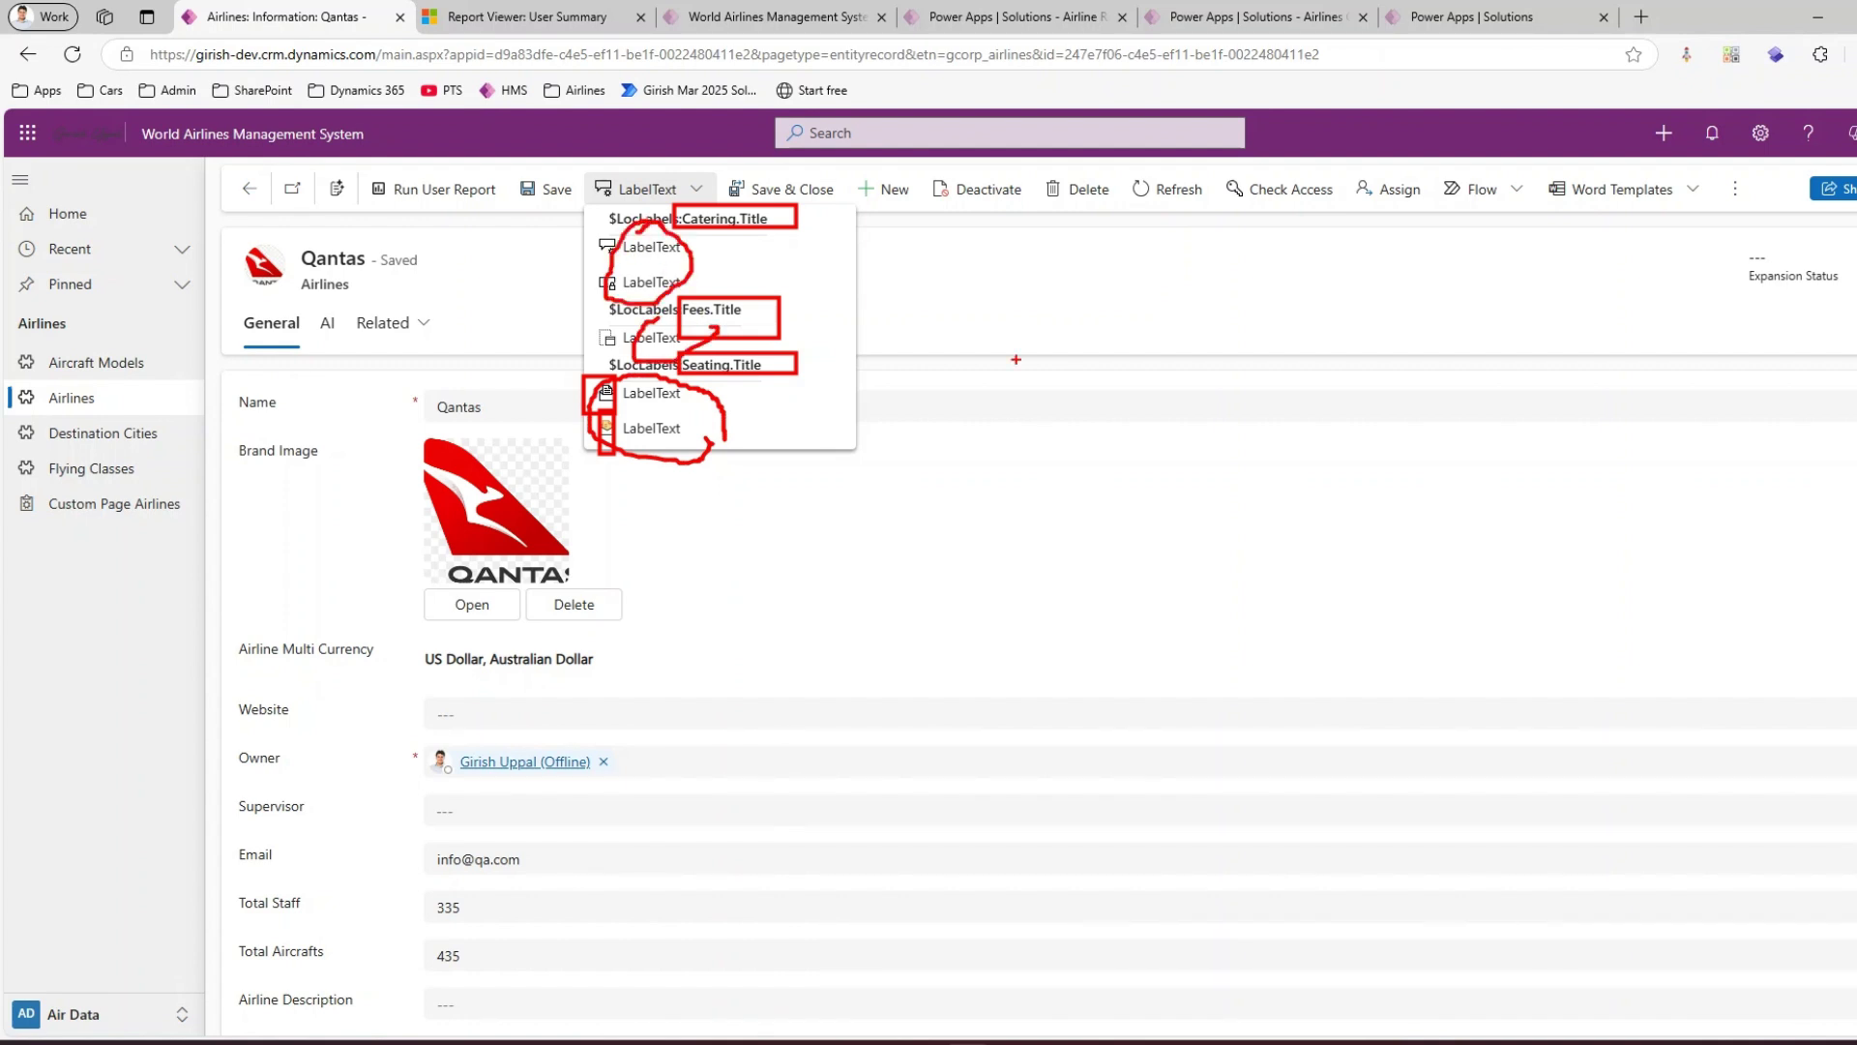
key("Escape")
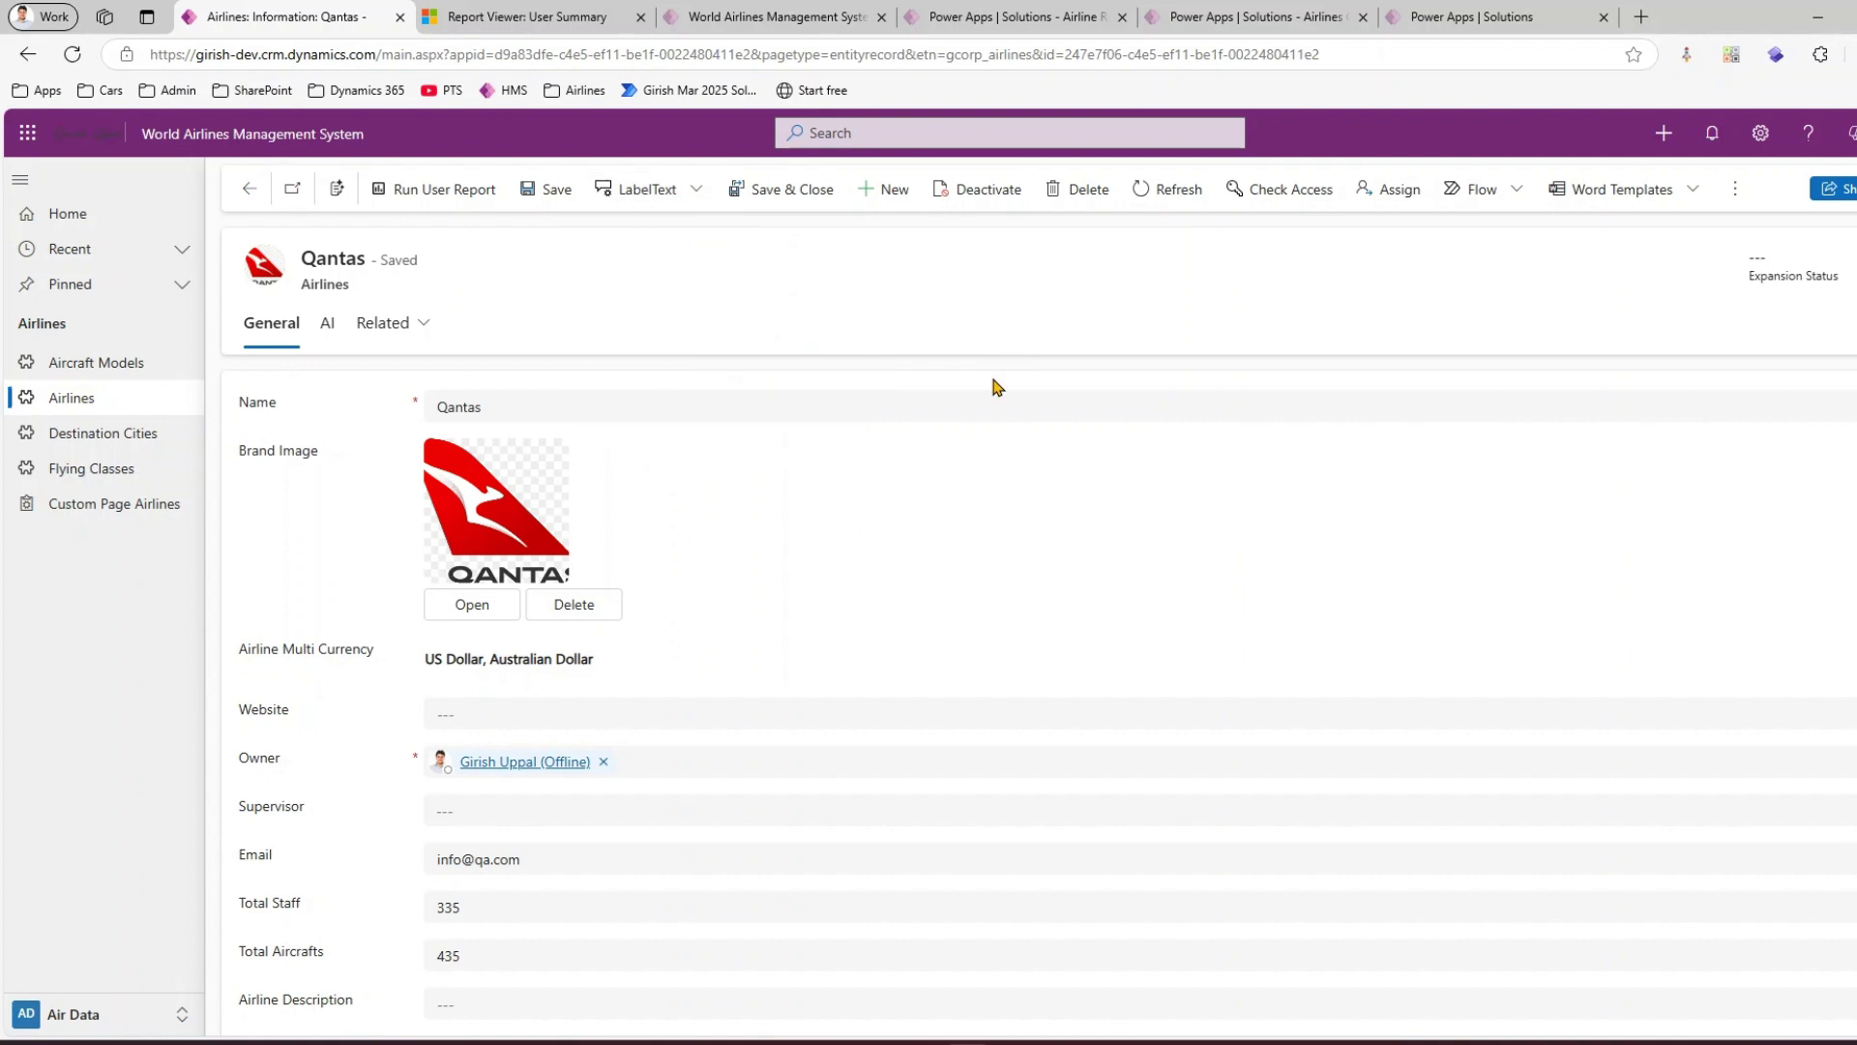
Refresh the Qantas form once more and recheck the labels in the published flyout
key("F5")
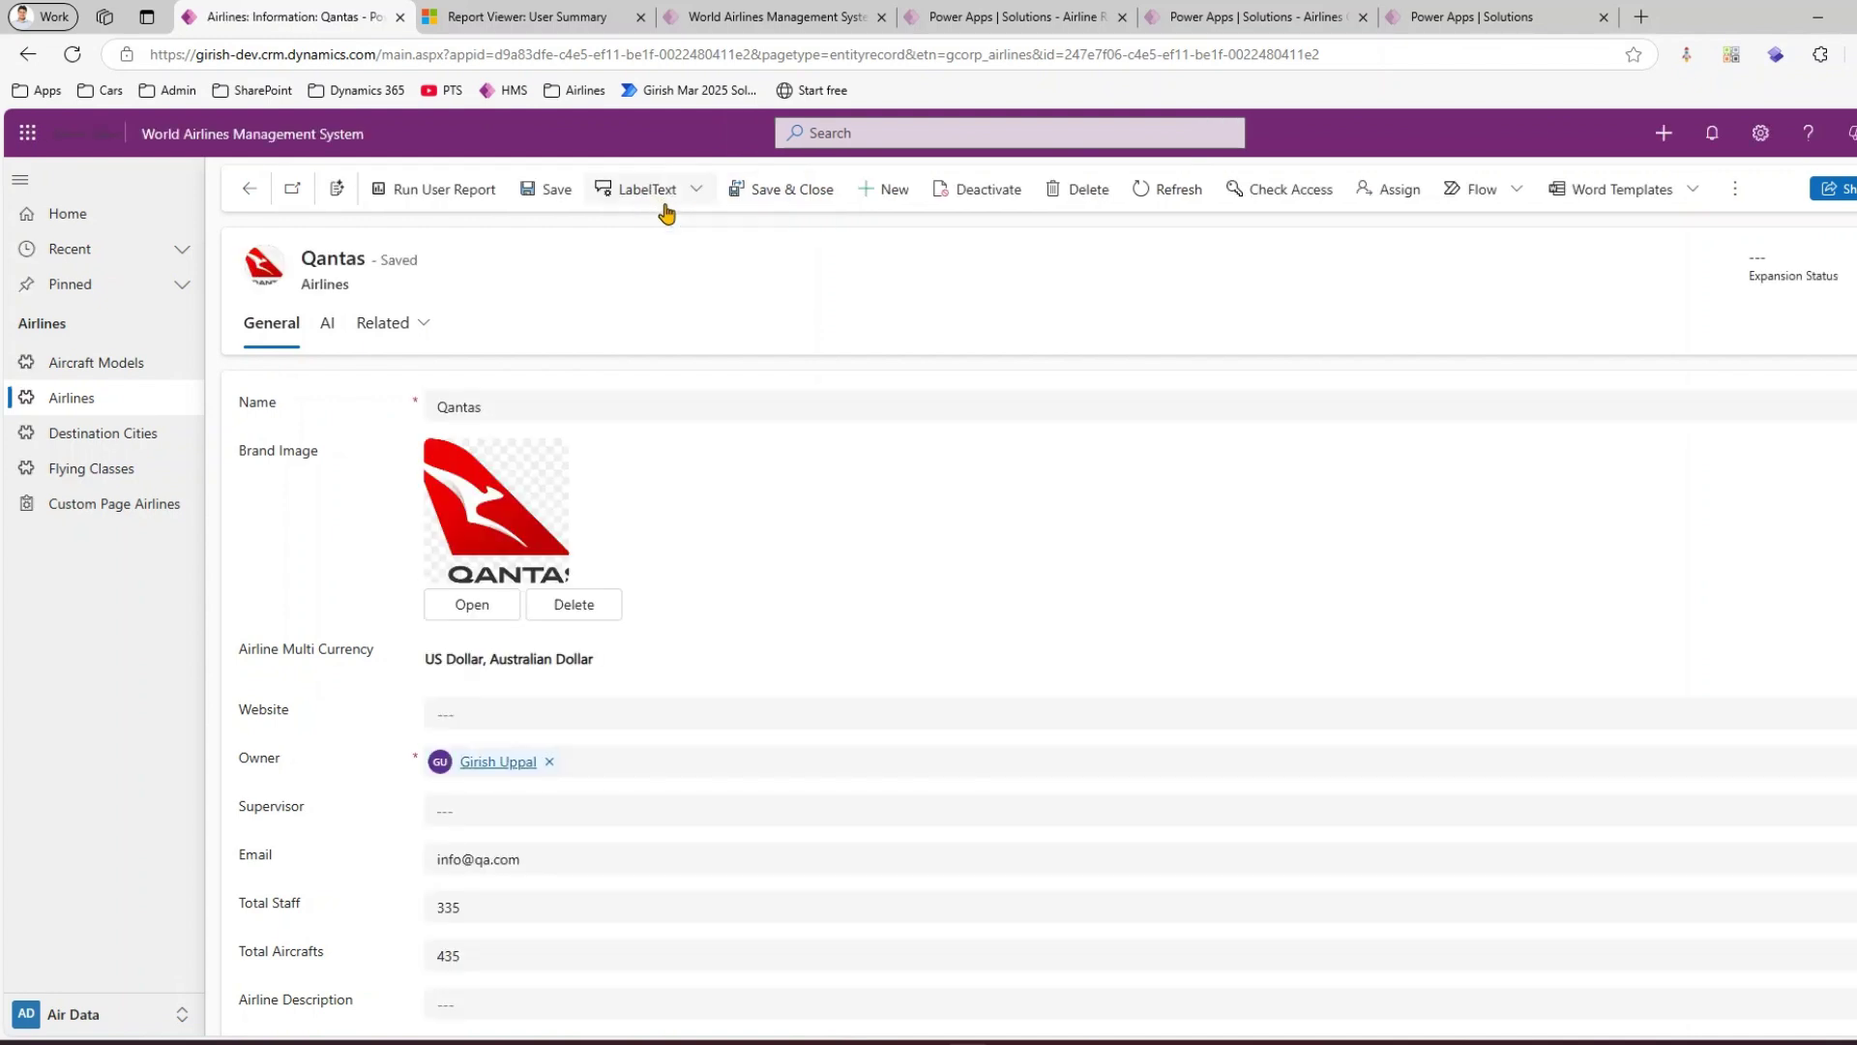
left_click(696, 192)
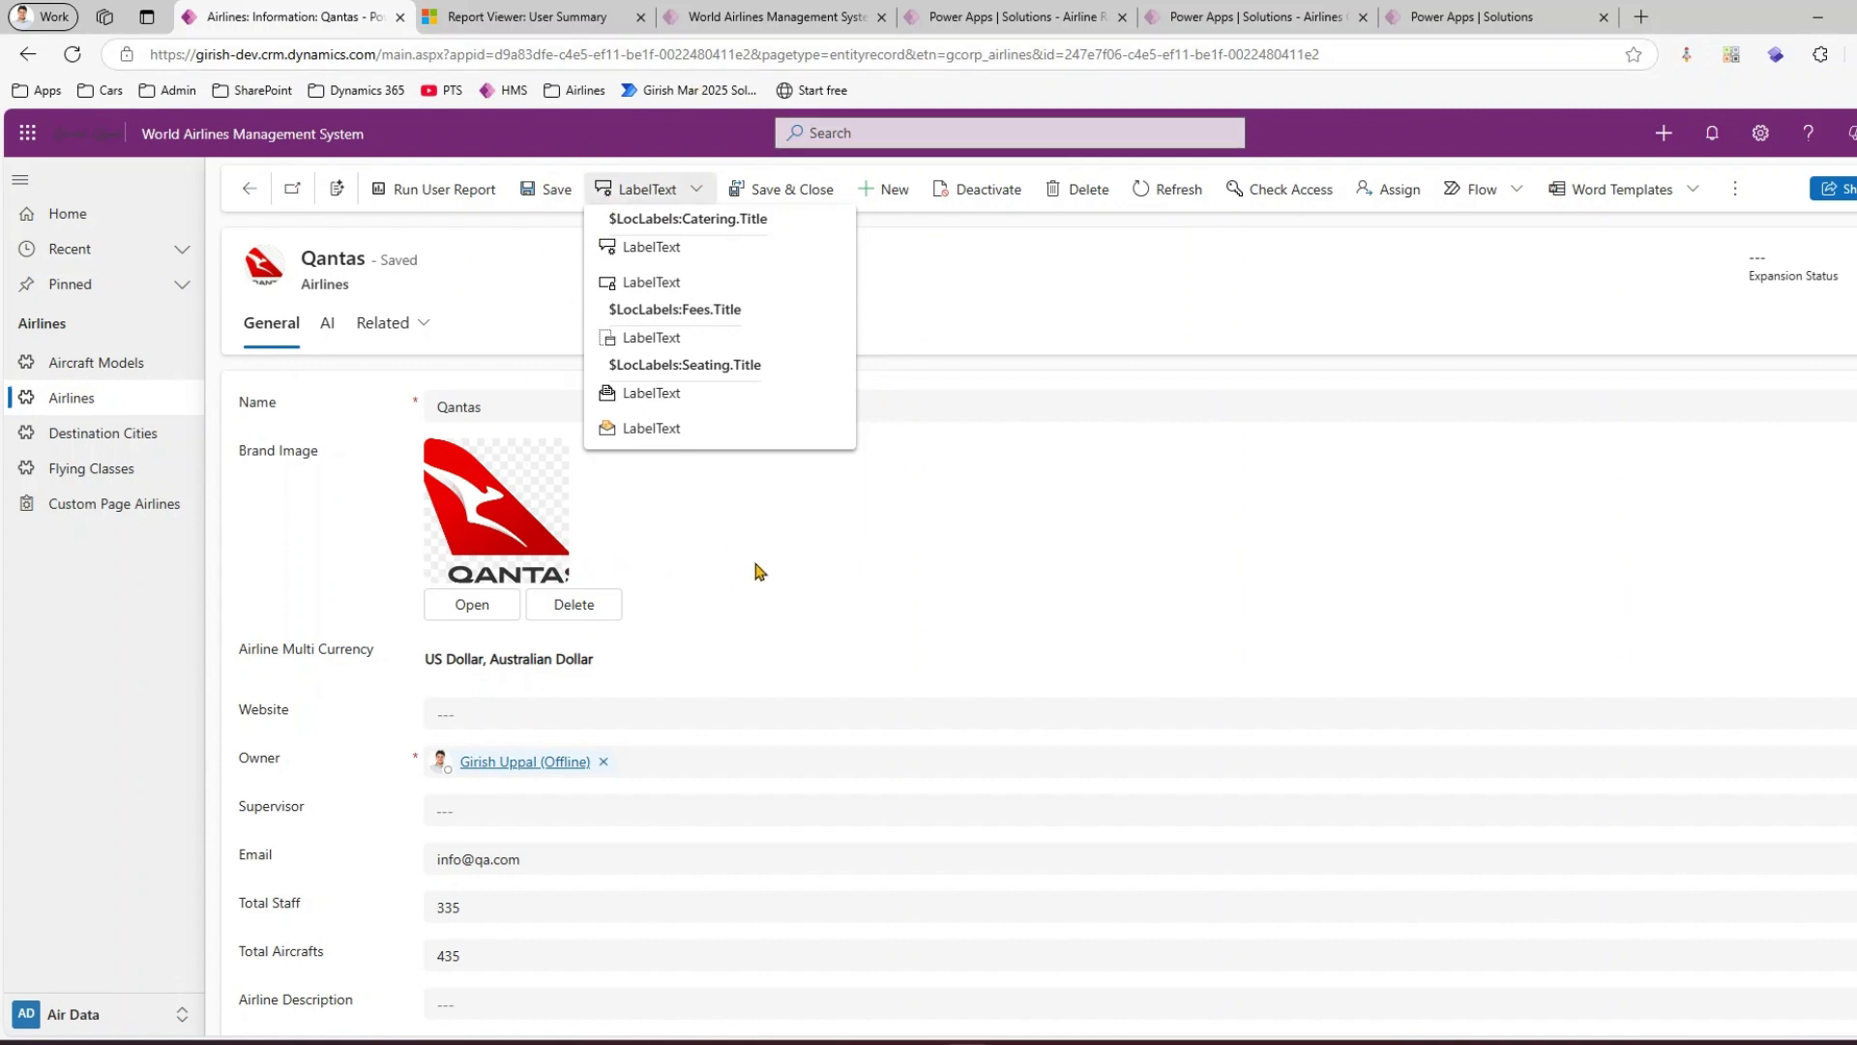
left_click(780, 514)
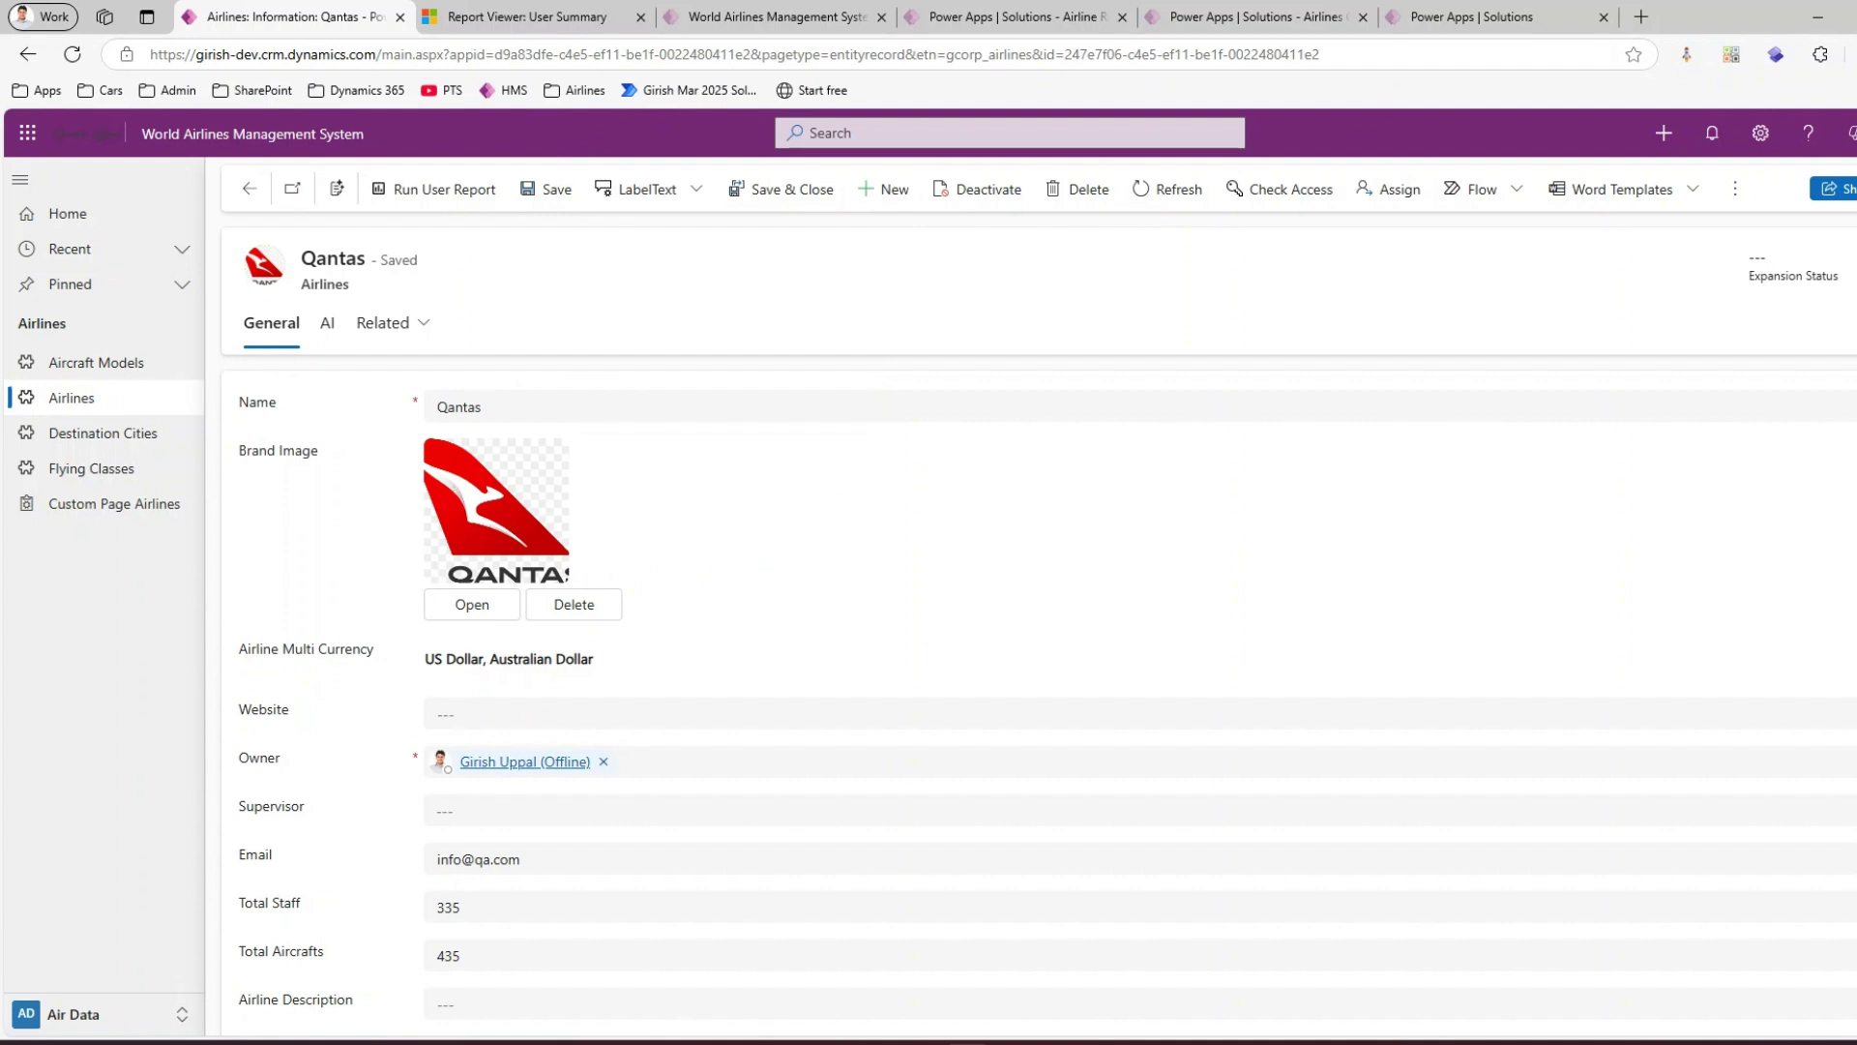